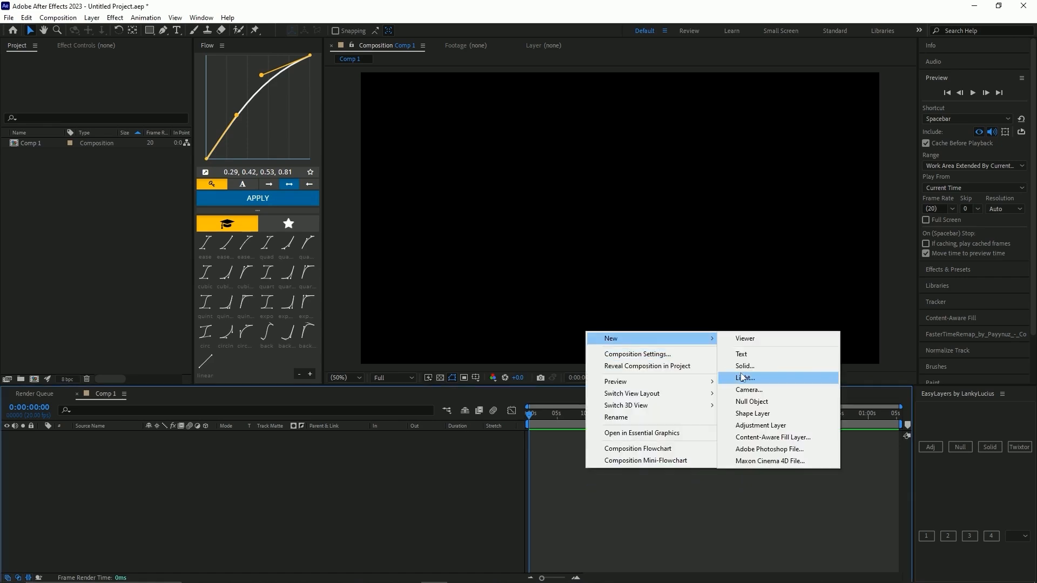
# Add a black solid layer to the composition
pyautogui.click(740, 363)
pyautogui.click(513, 362)
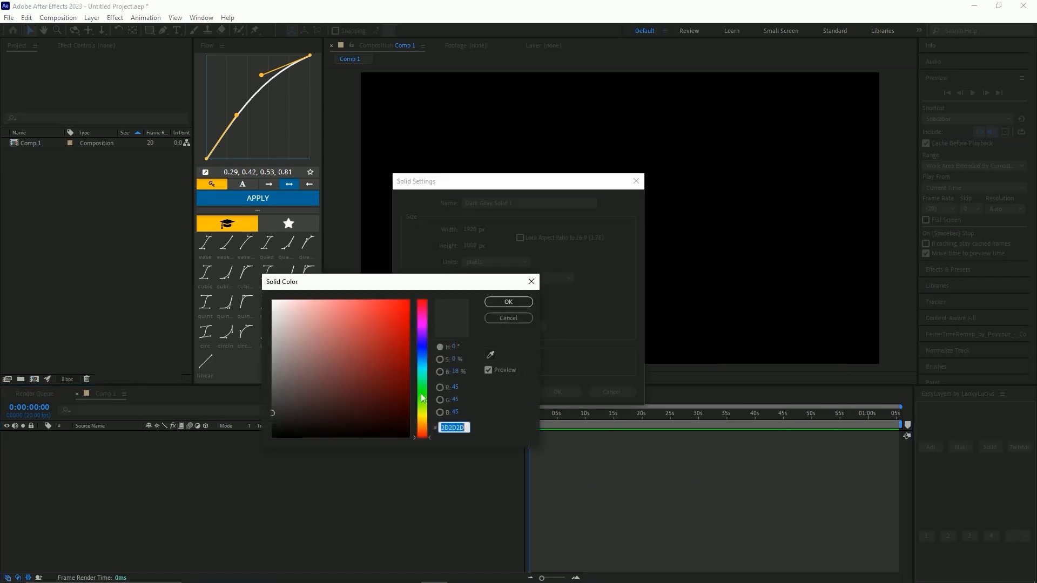
pyautogui.click(508, 302)
pyautogui.click(557, 393)
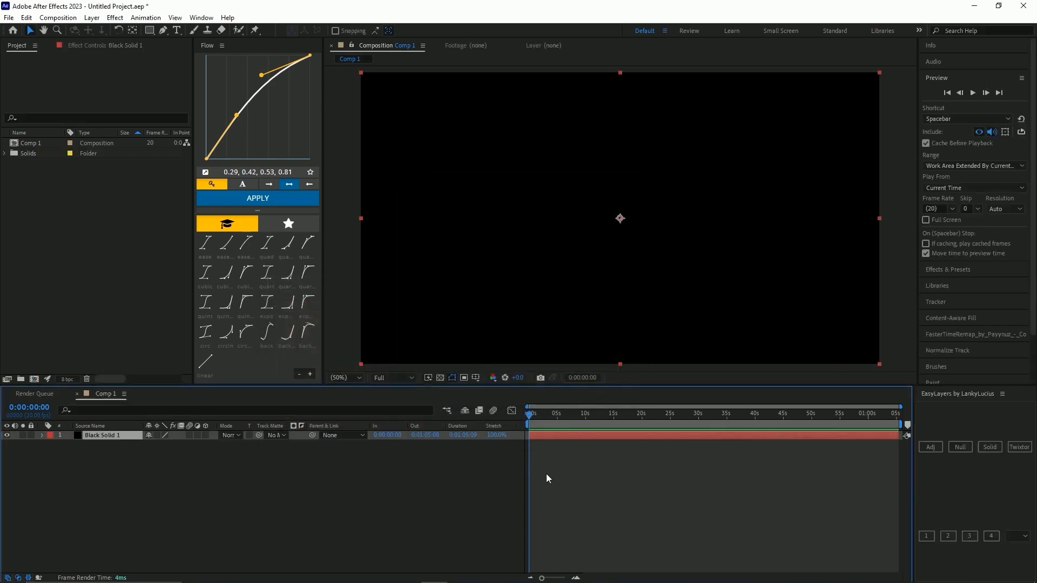
# Apply the Trapcode Particular effect to the black solid layer and open the effect's Designer
pyautogui.click(551, 438)
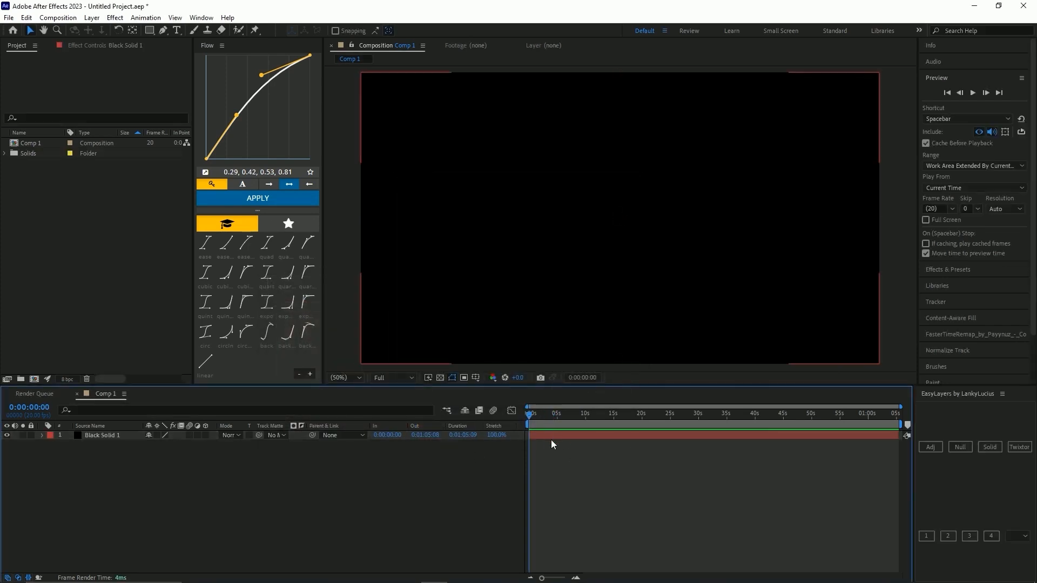
pyautogui.click(549, 446)
pyautogui.click(542, 436)
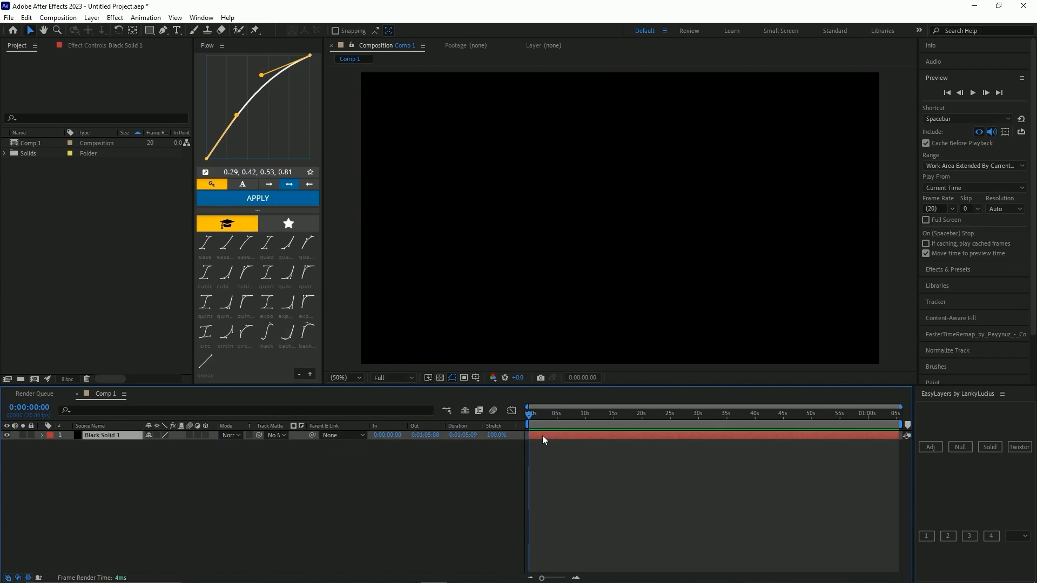
pyautogui.click(122, 45)
pyautogui.click(538, 437)
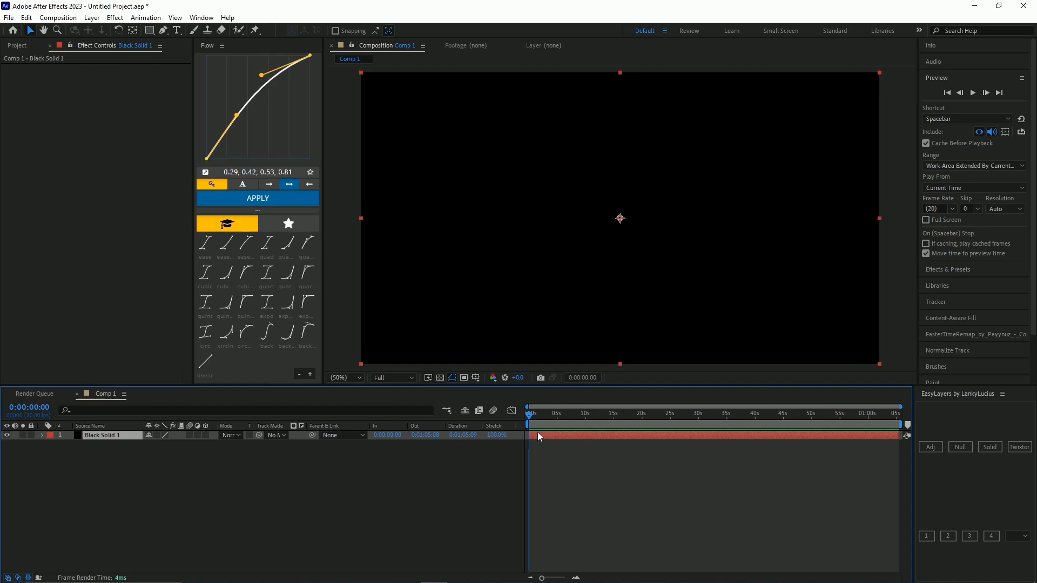
pyautogui.hotkey('ctrl', 'space')
pyautogui.press('Escape')
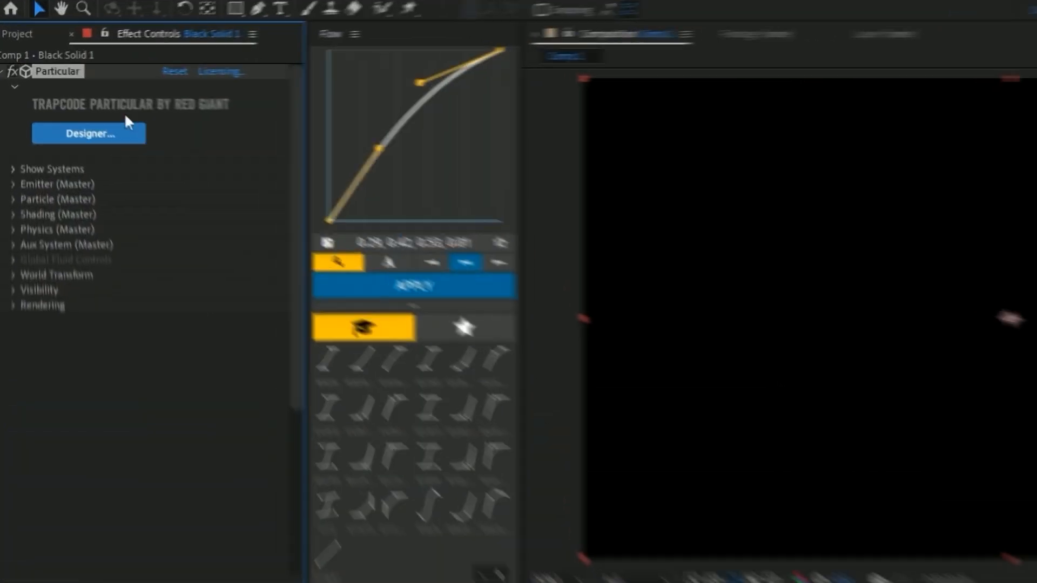
pyautogui.click(122, 145)
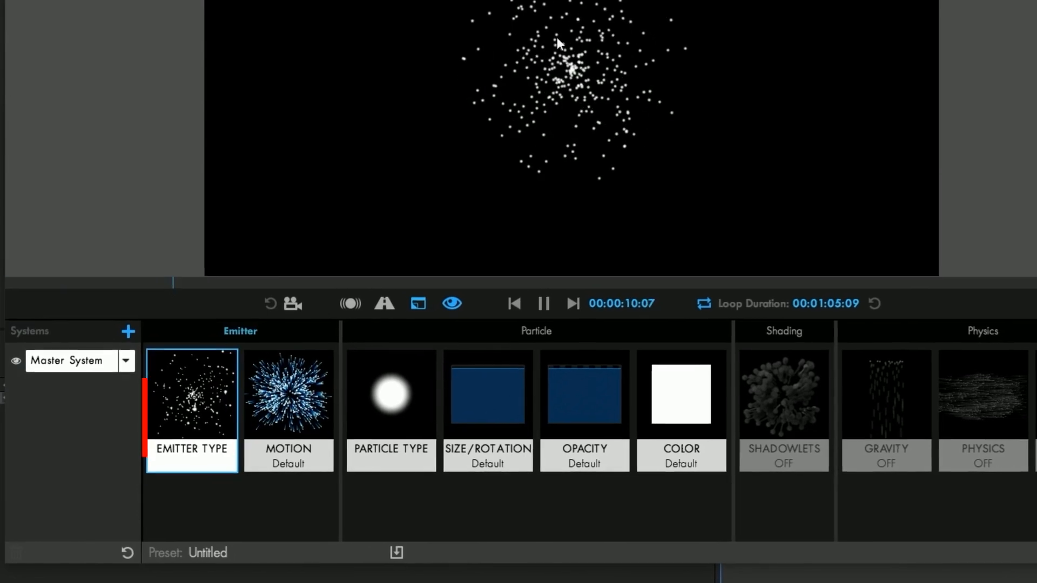
pyautogui.moveTo(429, 153); pyautogui.dragTo(547, 199)
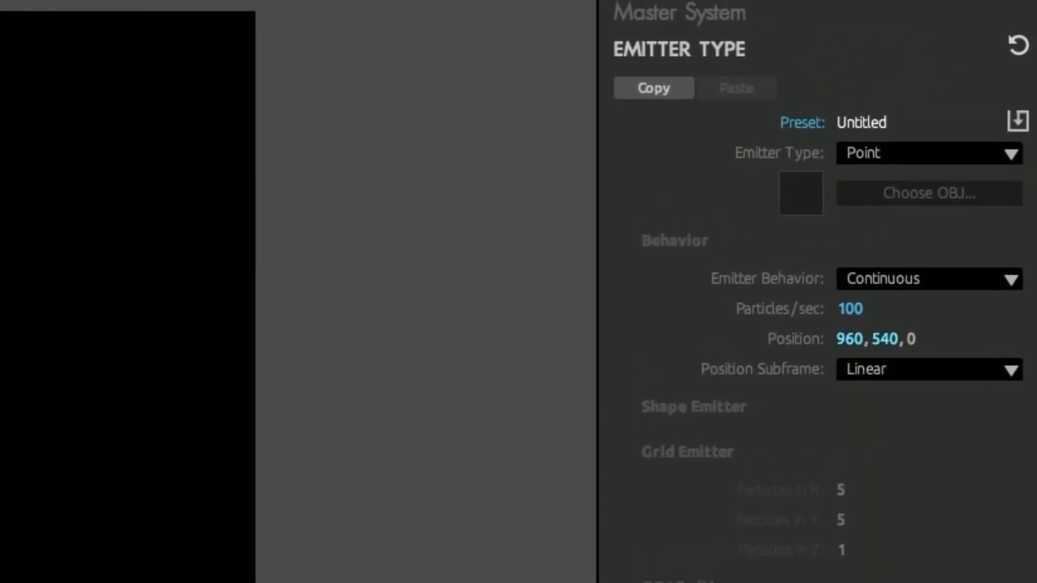
# Try the Box emitter type for the Master System and return it to Point
pyautogui.click(891, 151)
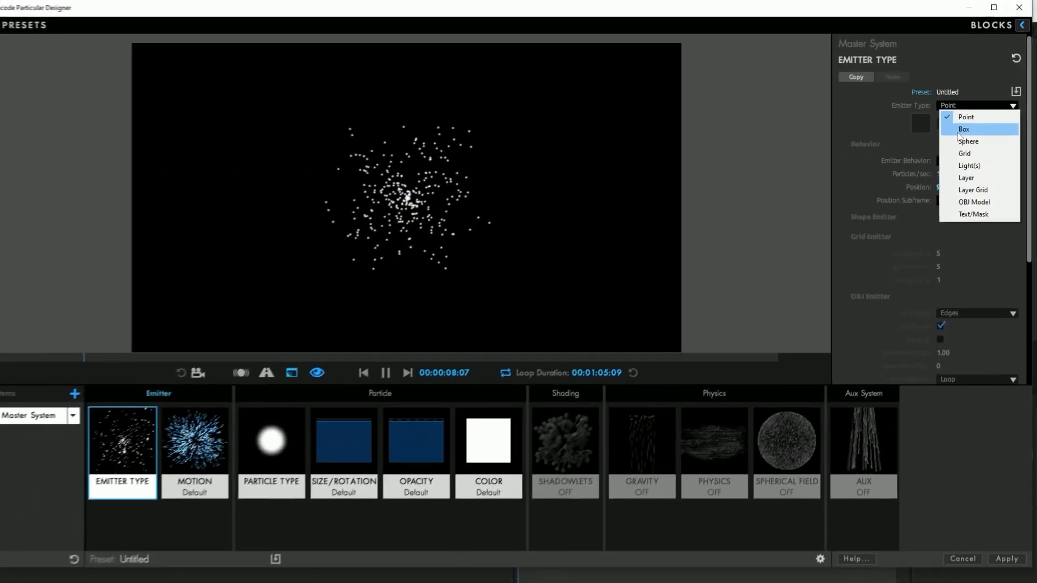
pyautogui.click(960, 132)
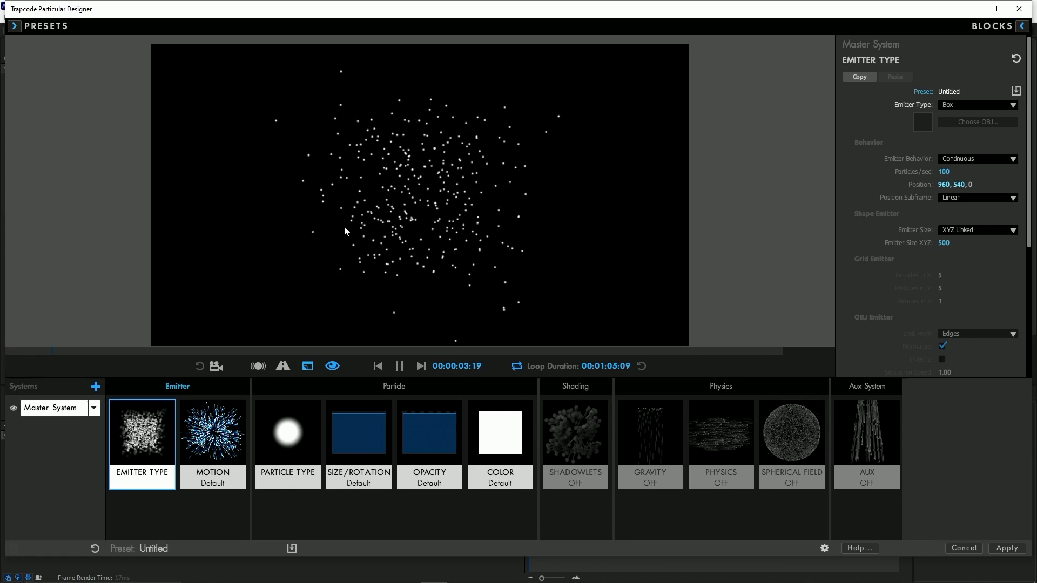
pyautogui.click(963, 106)
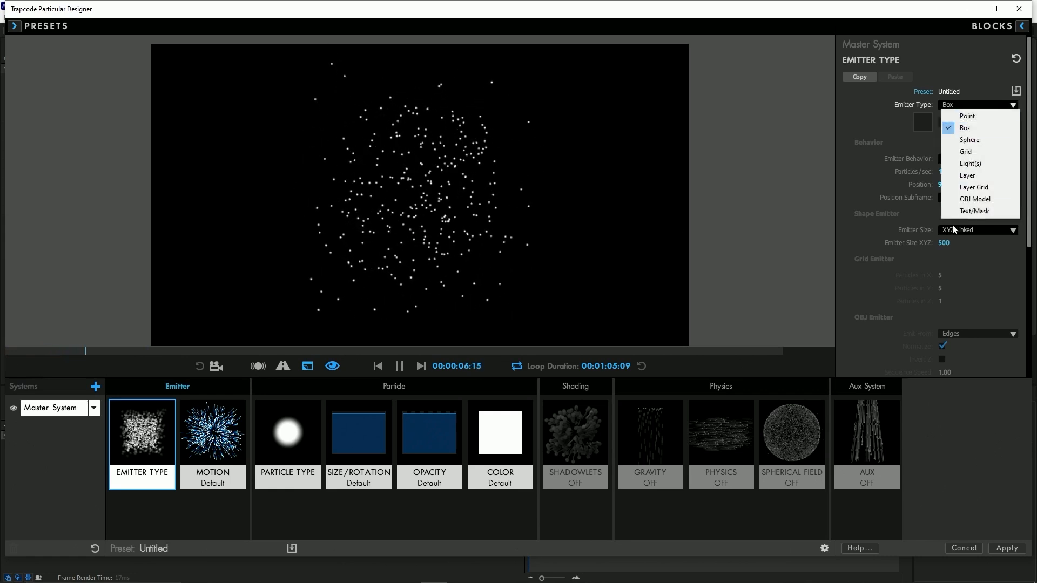
pyautogui.click(968, 116)
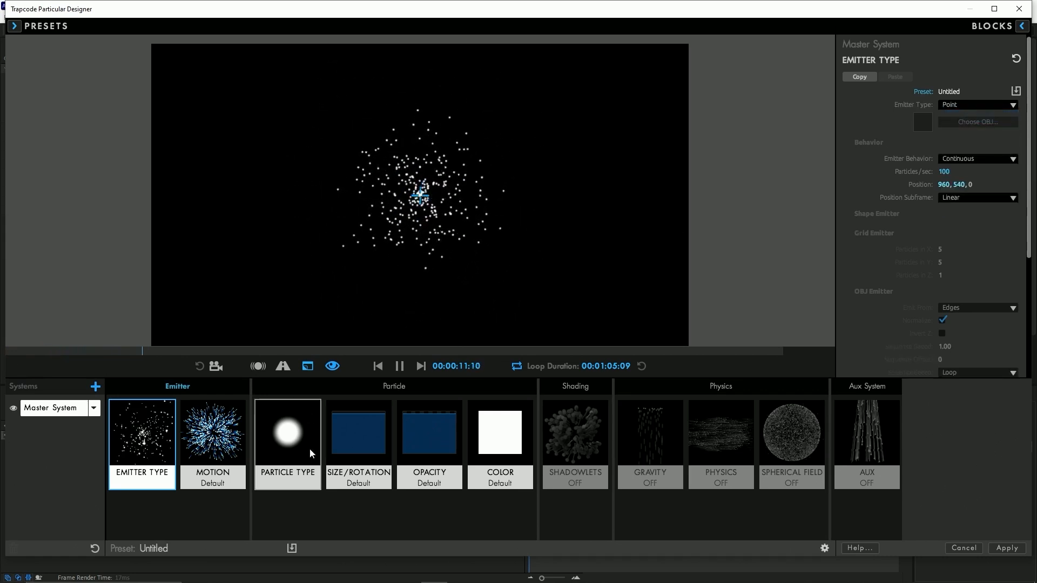
# Examine the Motion, Particle Type, Size/Rotation, Opacity and Color settings of the Master System, including the particle type and Set Color options
pyautogui.click(221, 456)
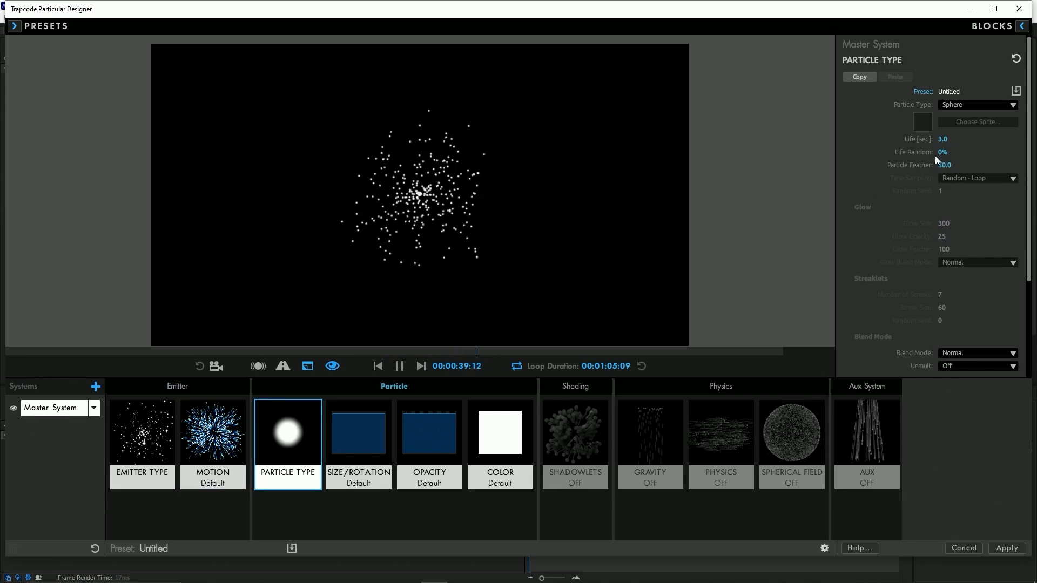
pyautogui.click(949, 105)
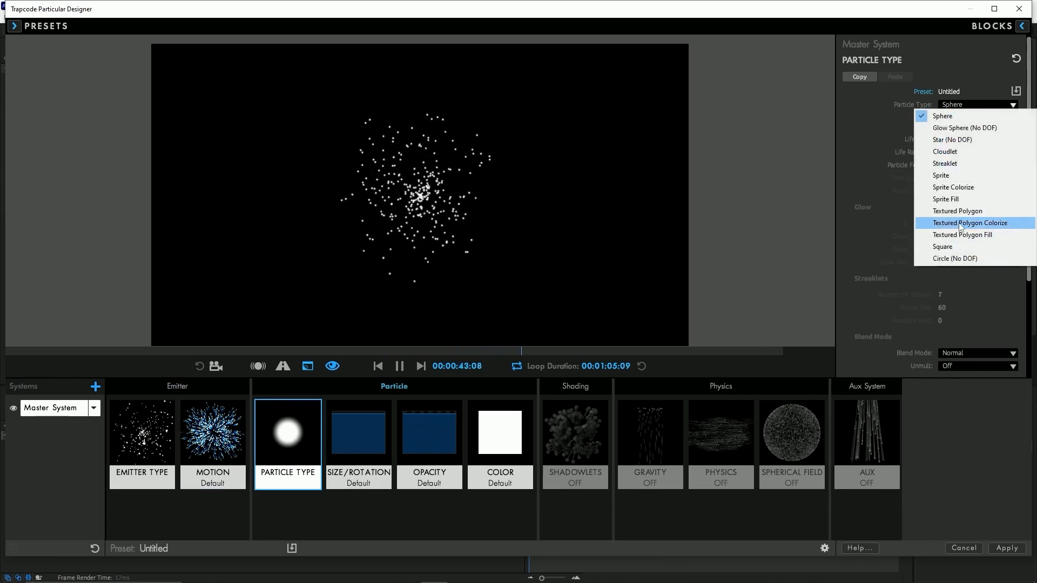
pyautogui.click(881, 111)
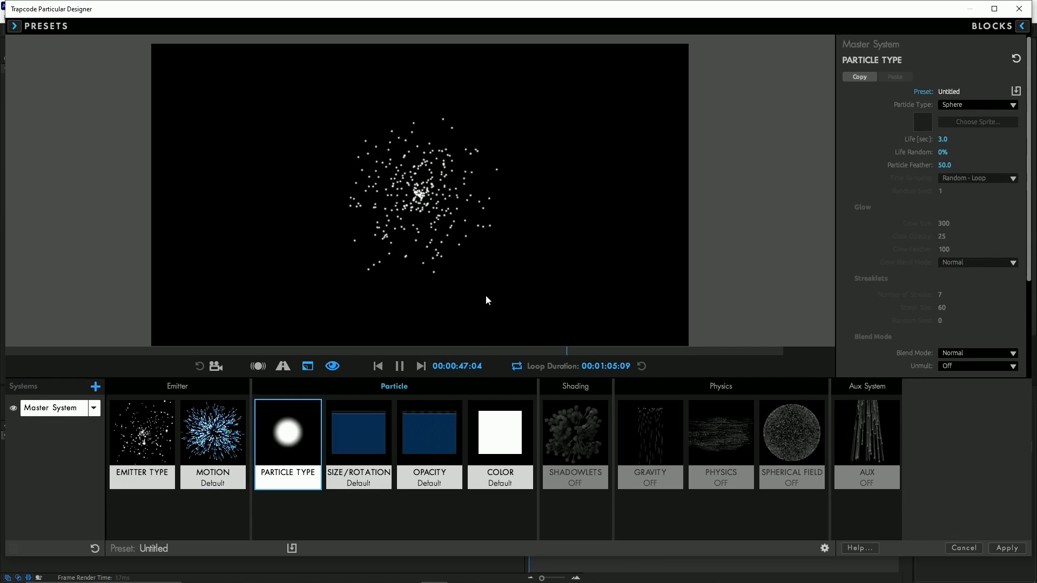
pyautogui.click(358, 475)
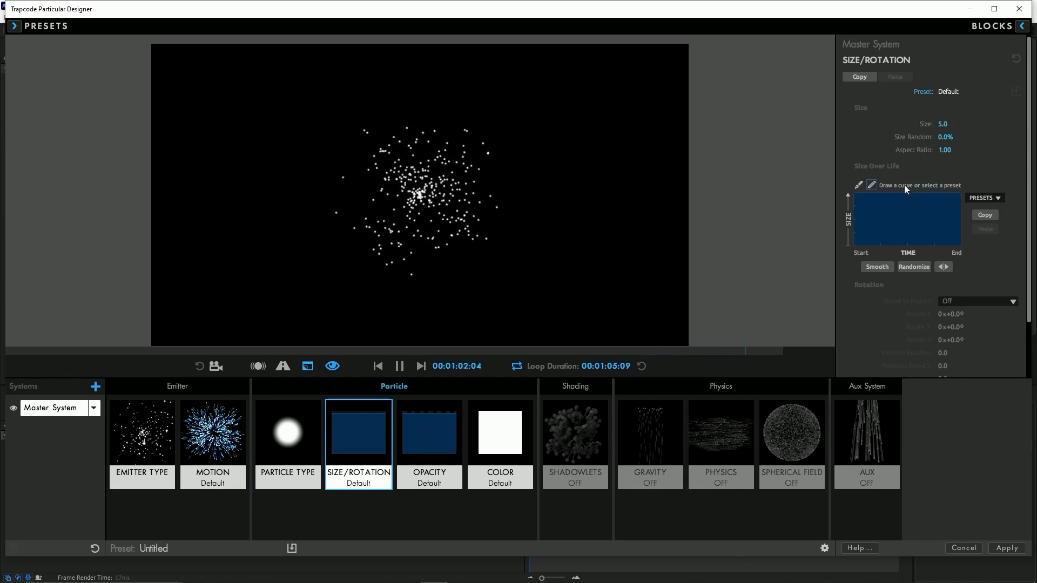
pyautogui.scroll(-1, 904, 185)
pyautogui.scroll(1, 913, 282)
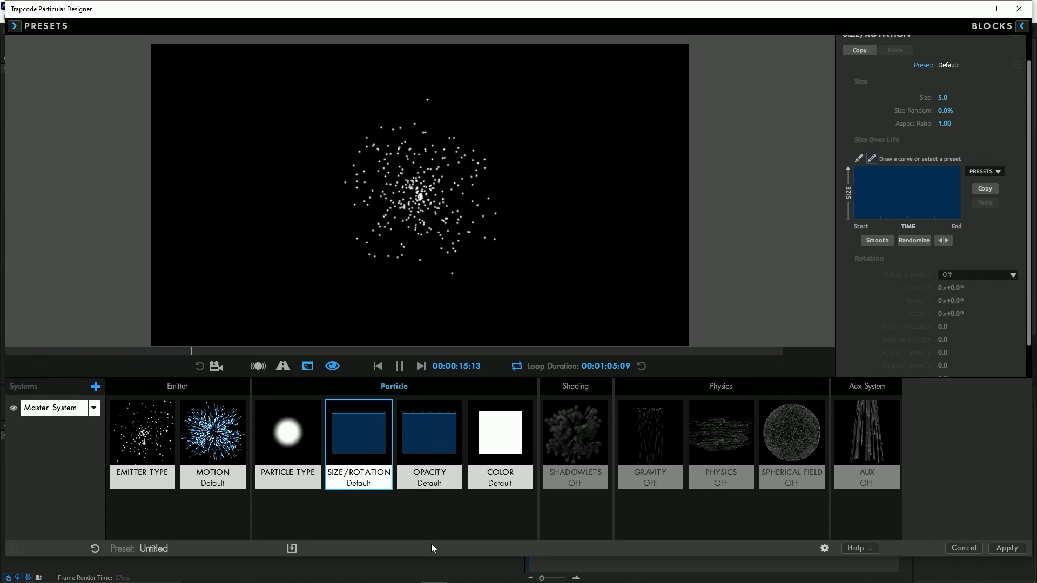
pyautogui.click(430, 435)
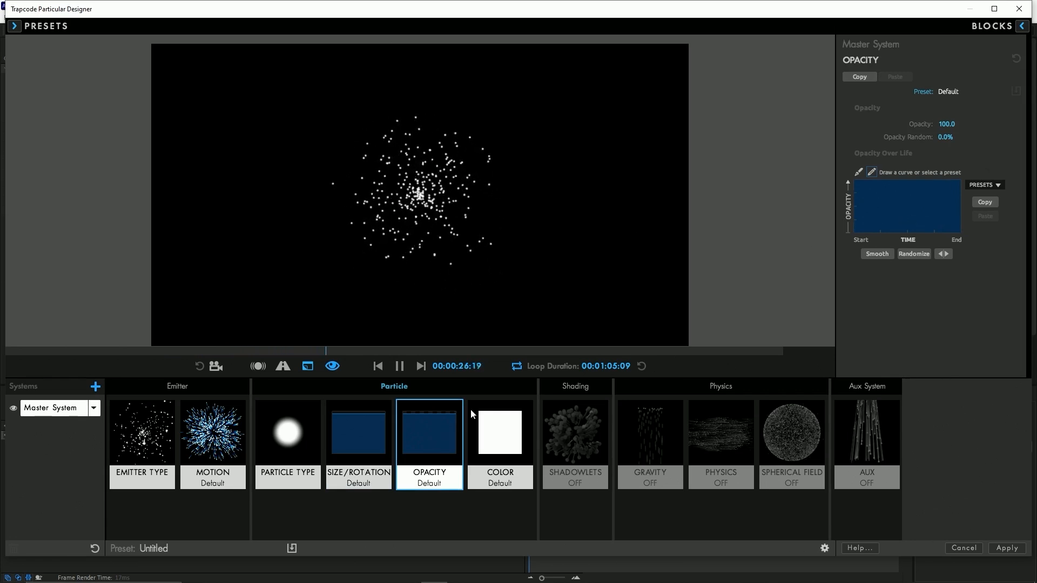
pyautogui.click(491, 478)
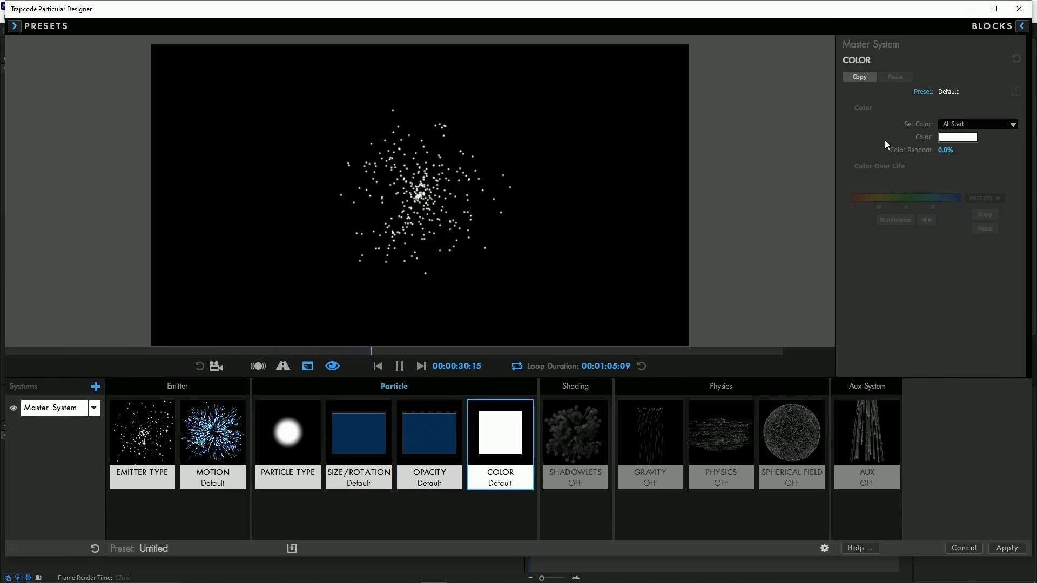
pyautogui.click(988, 125)
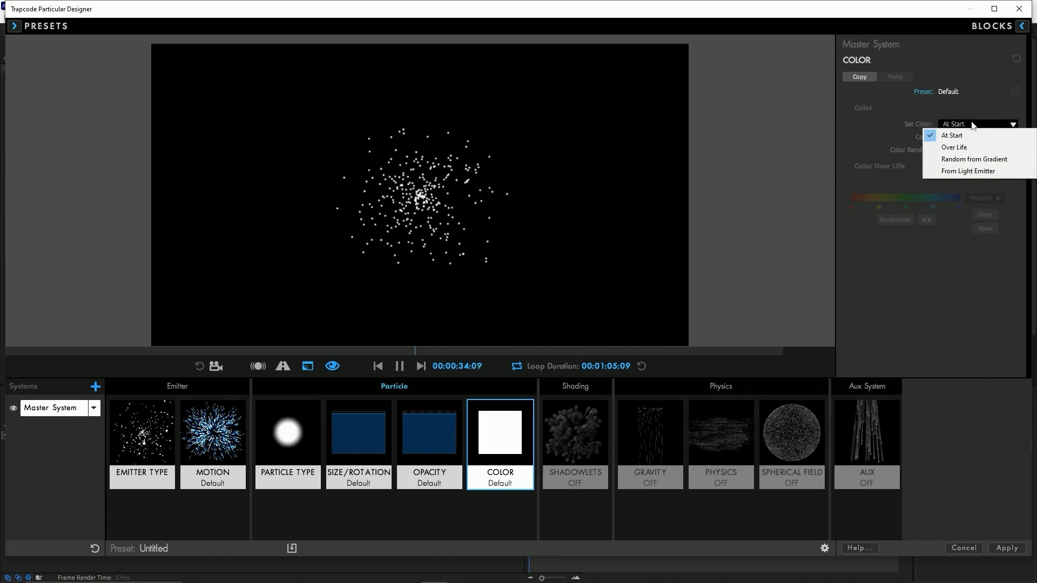
pyautogui.click(954, 147)
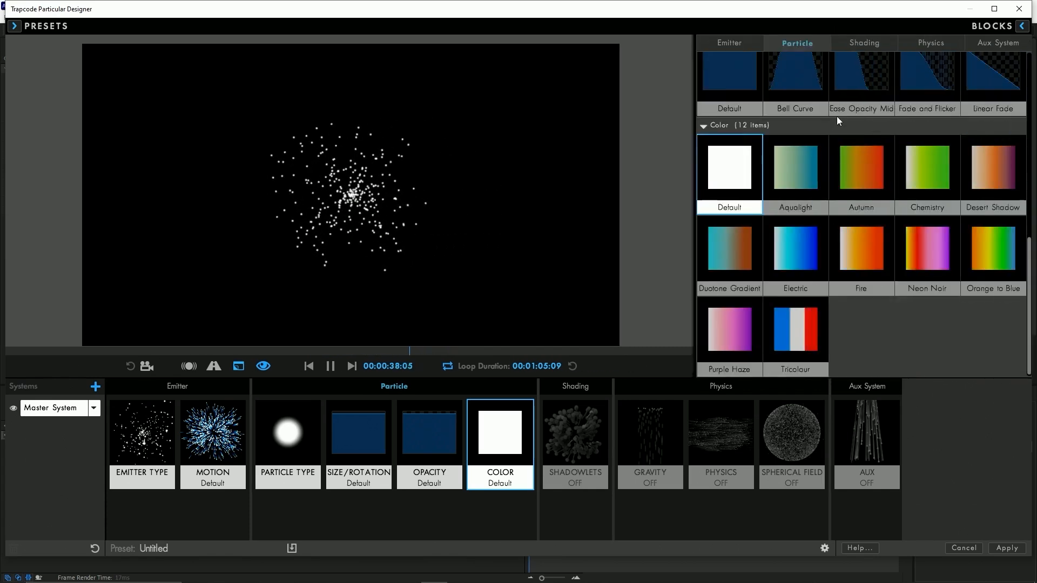
pyautogui.click(1023, 26)
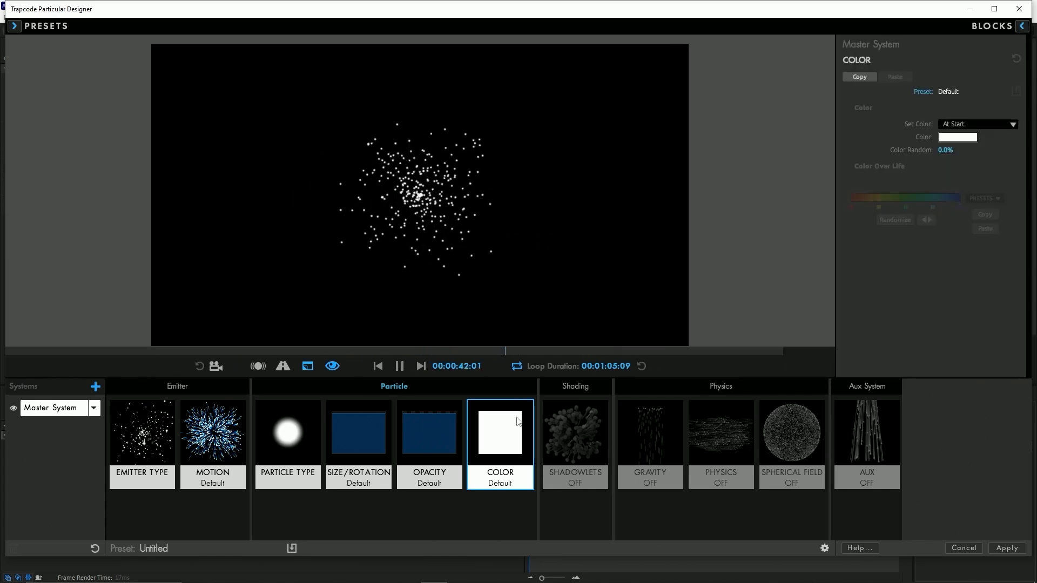
# Examine the Master System's Gravity and Physics settings, including the Air and Turbulence Field parameters
pyautogui.click(651, 443)
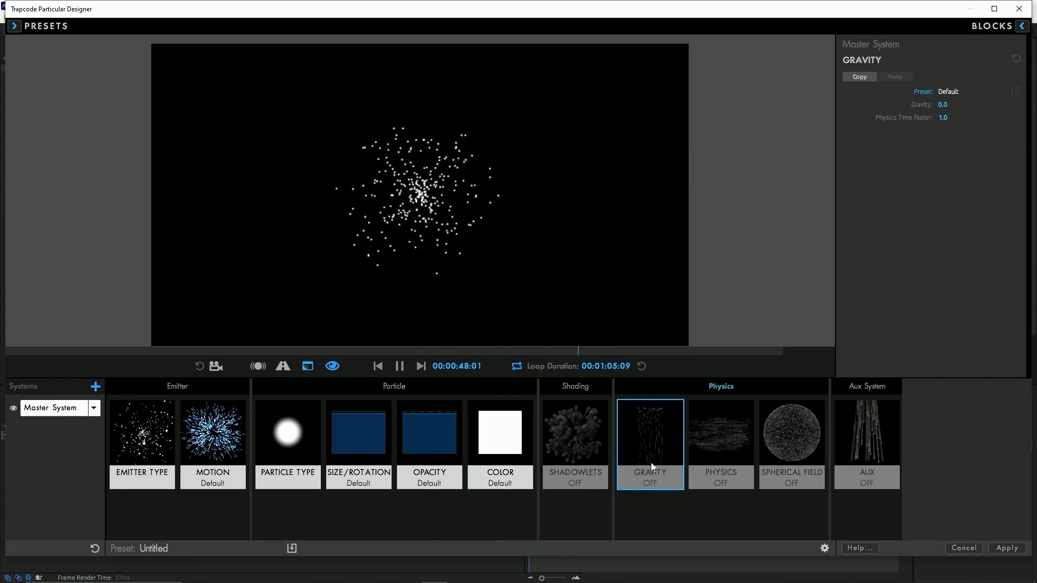
pyautogui.click(711, 457)
pyautogui.click(644, 446)
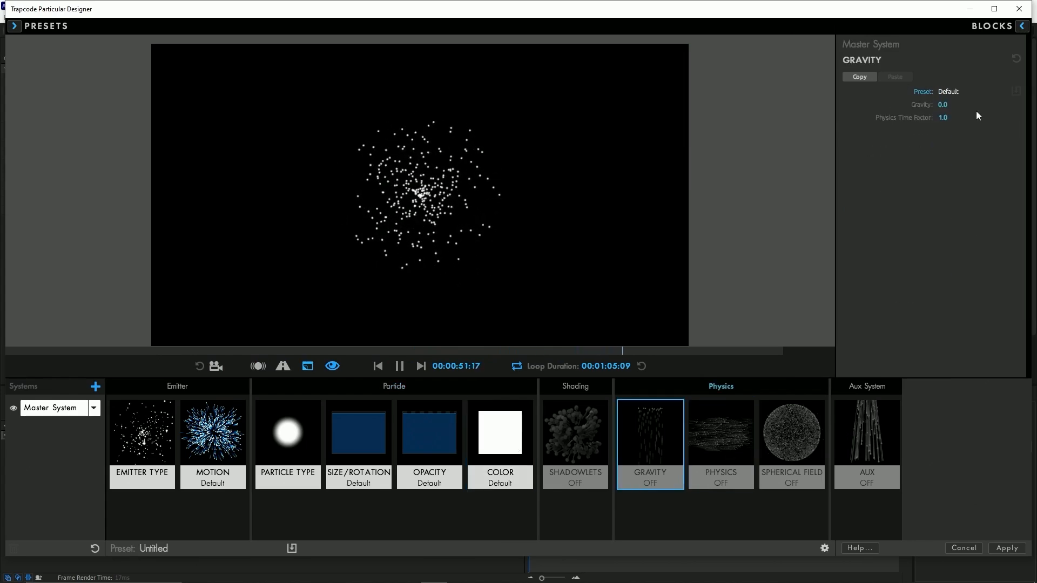
pyautogui.click(721, 438)
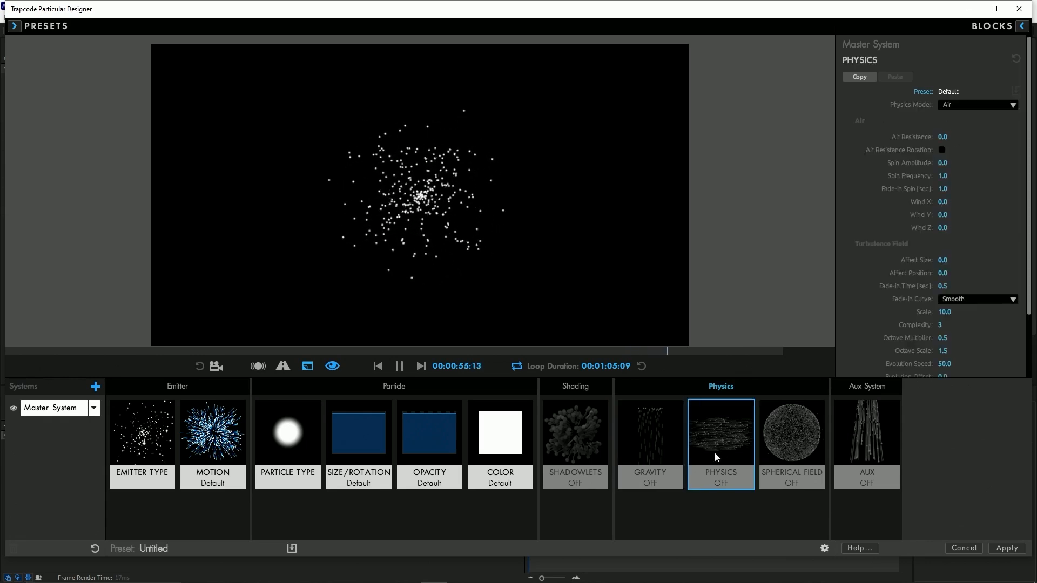
pyautogui.scroll(-2, 909, 169)
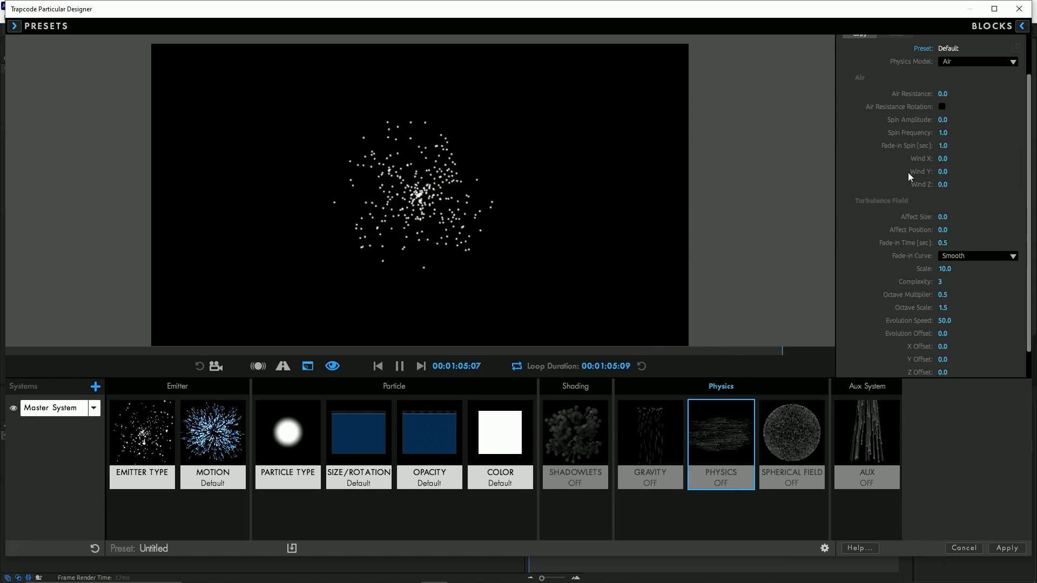
pyautogui.scroll(-1, 909, 172)
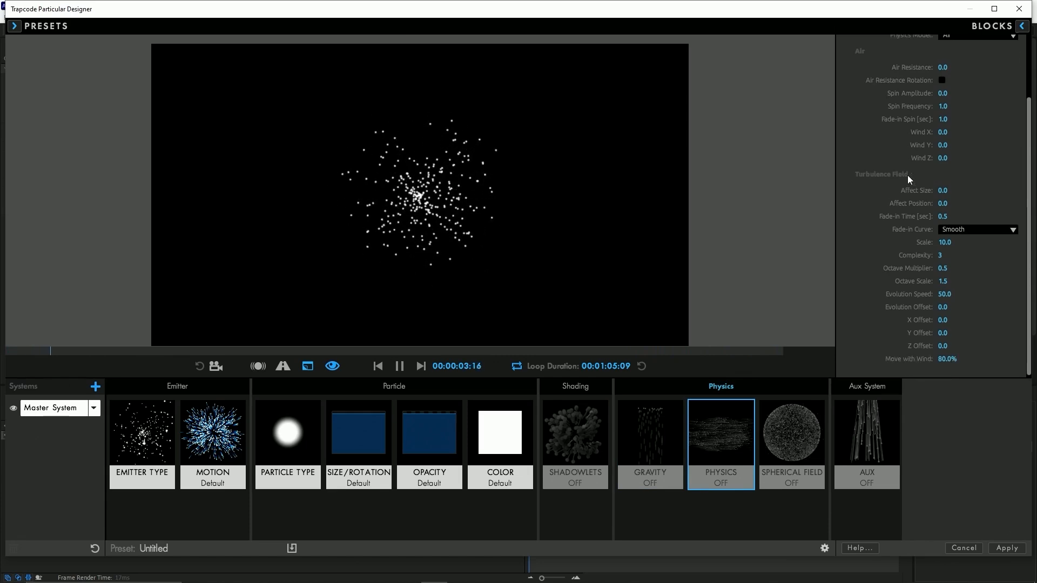
pyautogui.scroll(3, 908, 175)
pyautogui.click(650, 435)
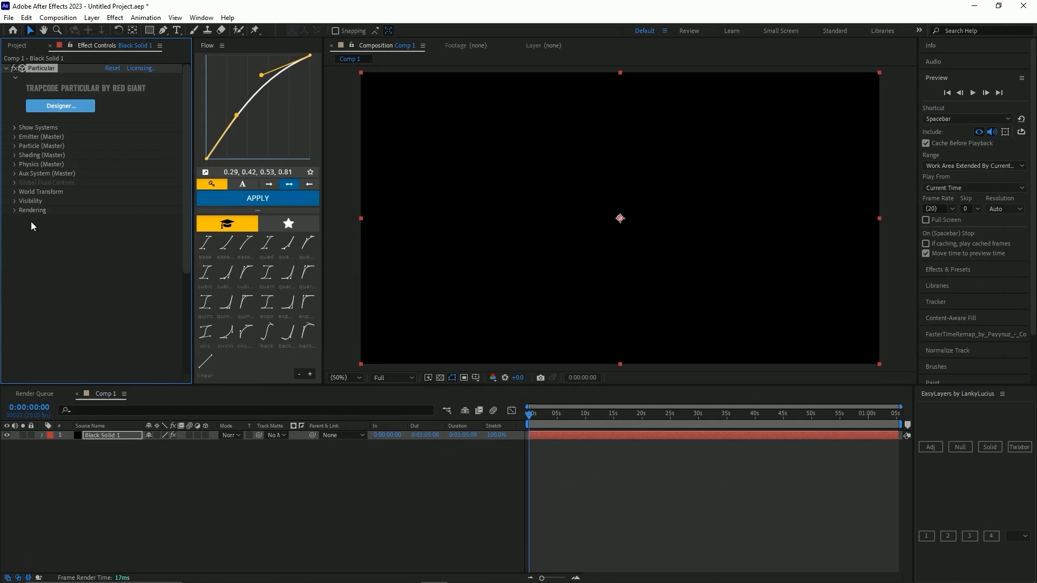
# Set the Particular effect's rendering acceleration to GPU
pyautogui.click(20, 211)
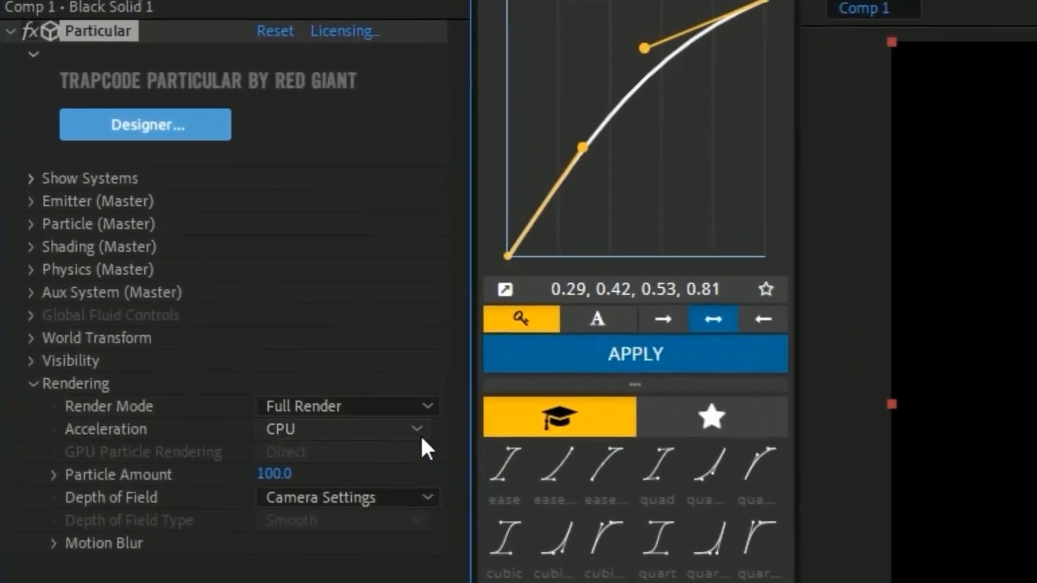
pyautogui.click(121, 229)
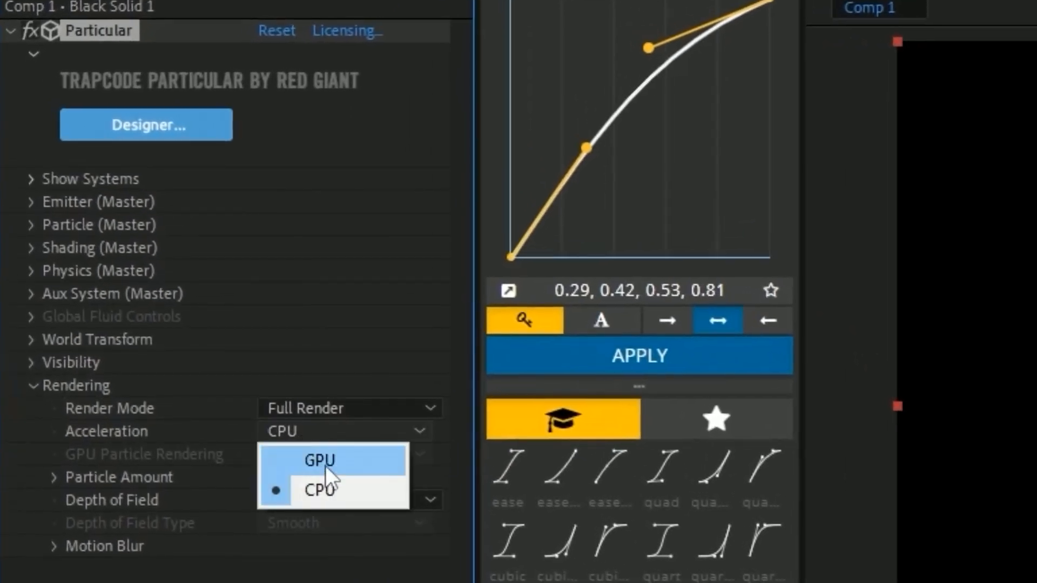
pyautogui.click(325, 461)
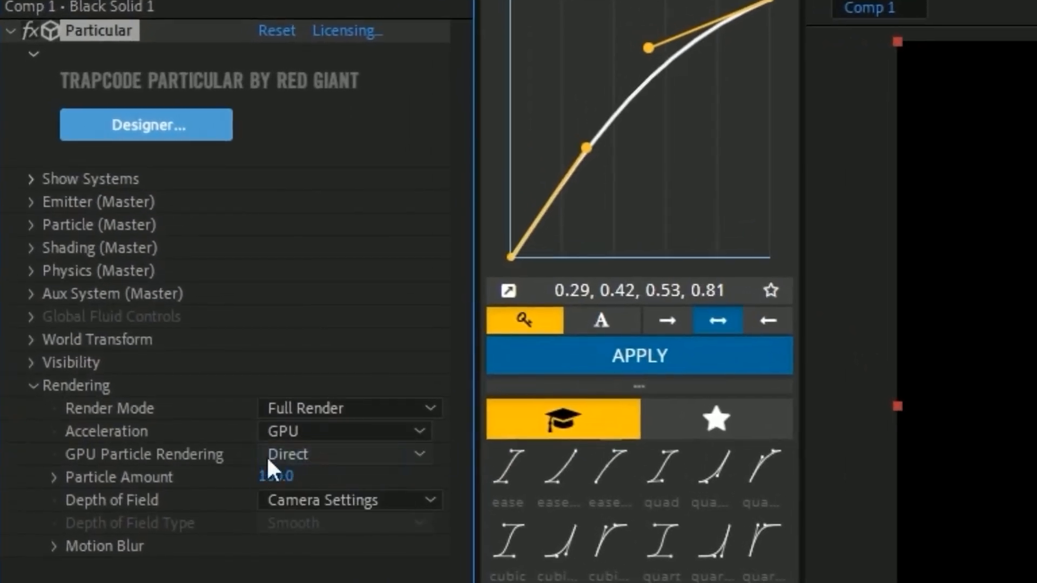
pyautogui.click(29, 386)
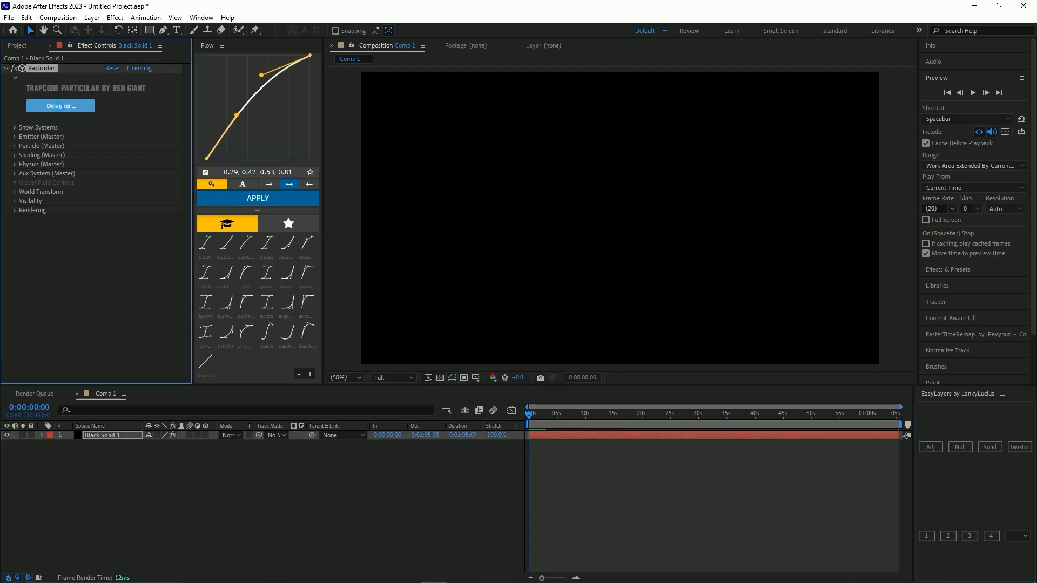
# Reopen the Particular Designer and set the Master System's emitter type to Box
pyautogui.click(59, 106)
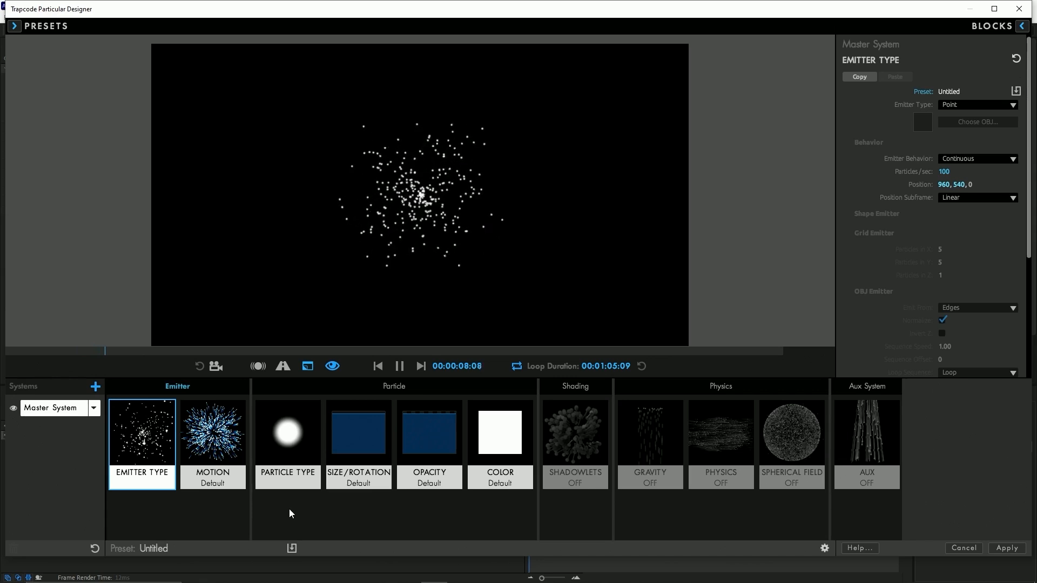
pyautogui.click(978, 105)
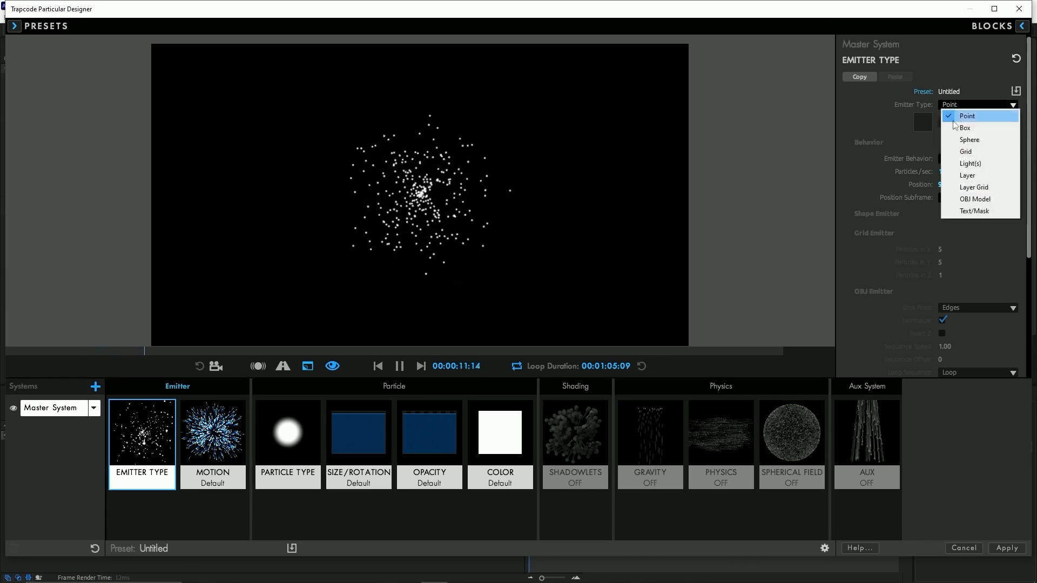
pyautogui.click(958, 145)
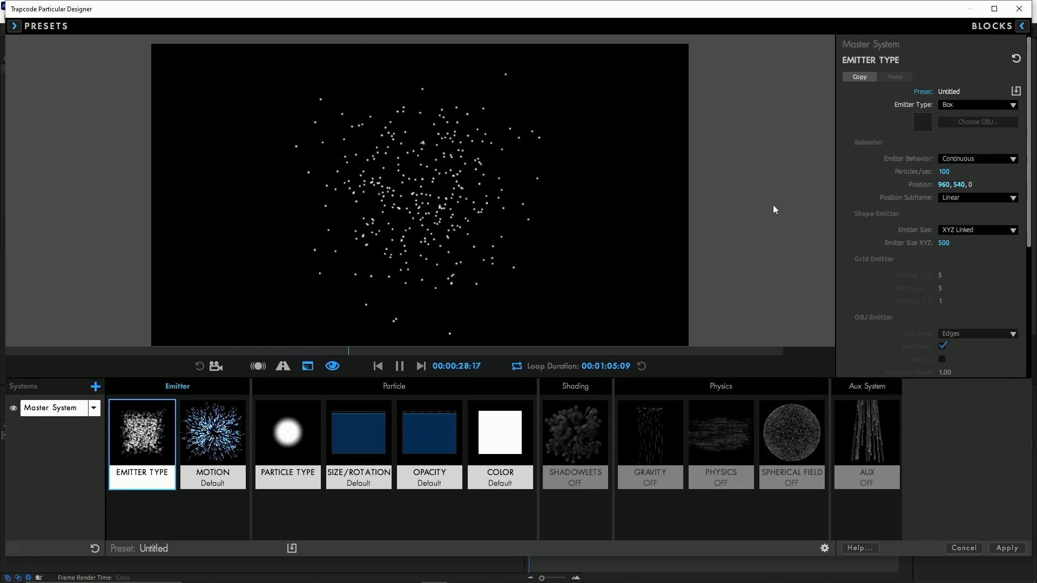
# Try the Explode emitter behavior on the Master System and return it to Continuous
pyautogui.click(959, 159)
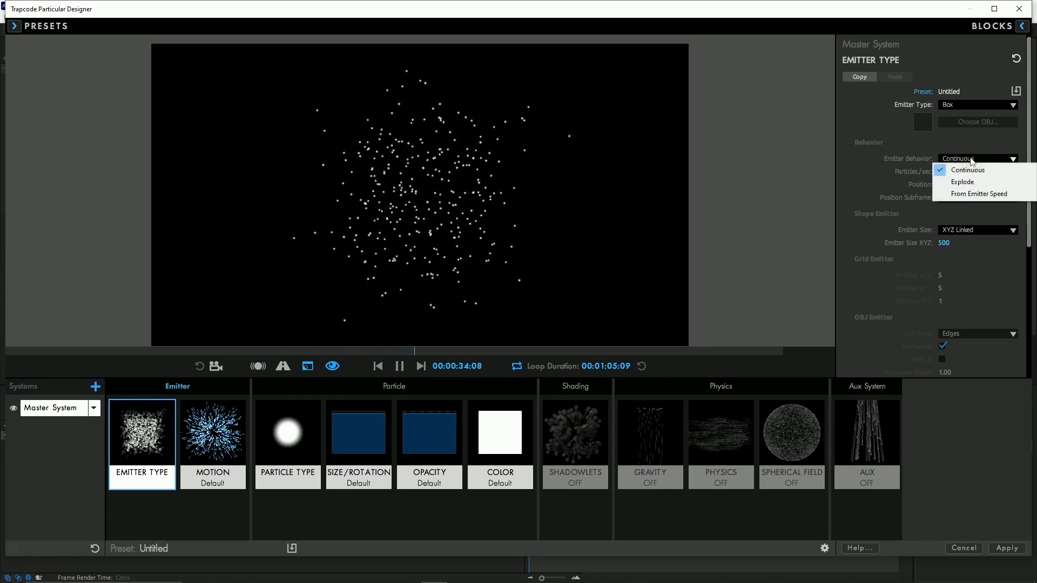
pyautogui.click(944, 150)
pyautogui.click(946, 158)
pyautogui.click(929, 148)
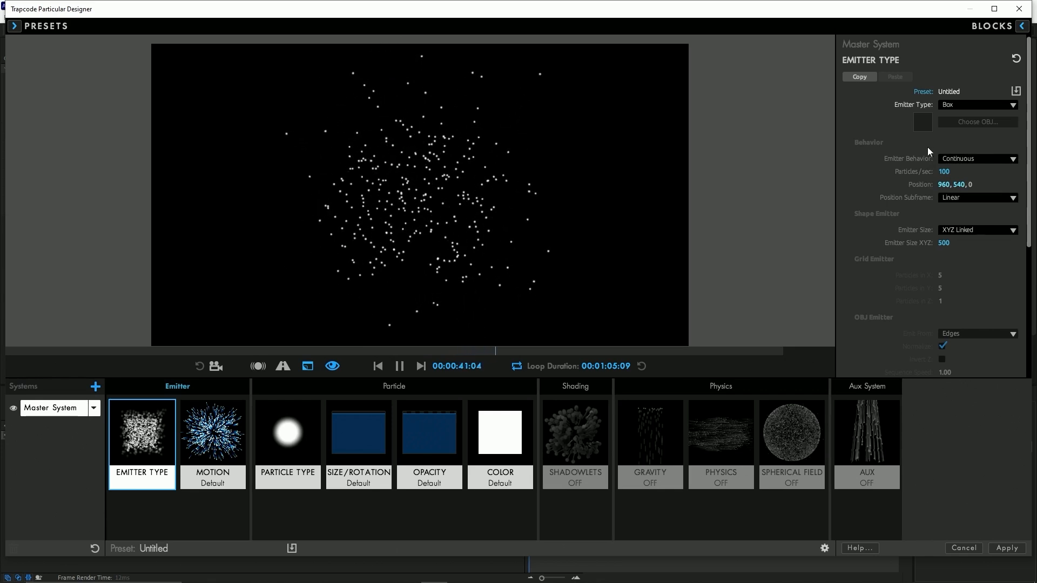
pyautogui.click(946, 159)
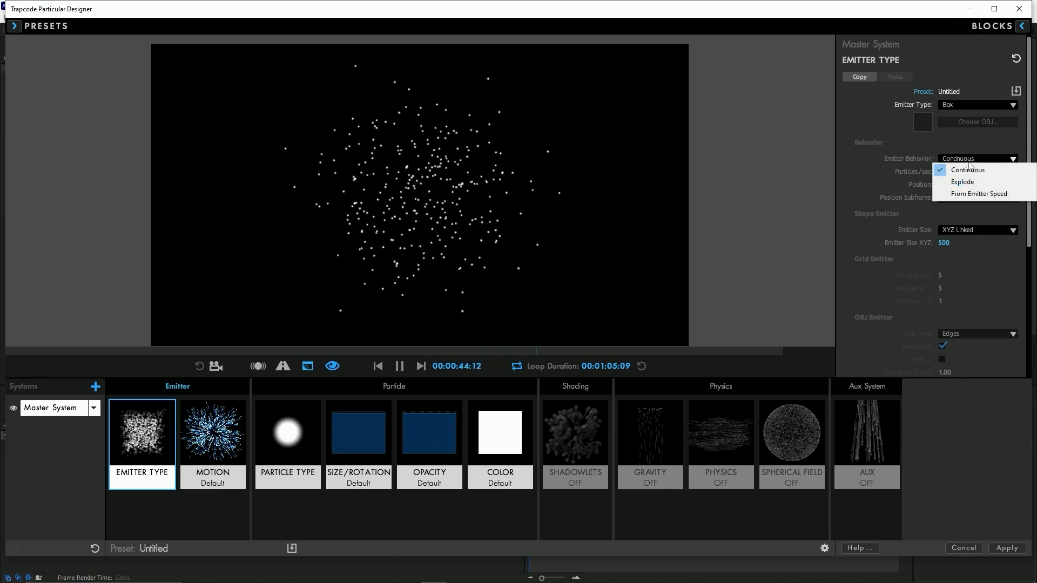
pyautogui.click(945, 180)
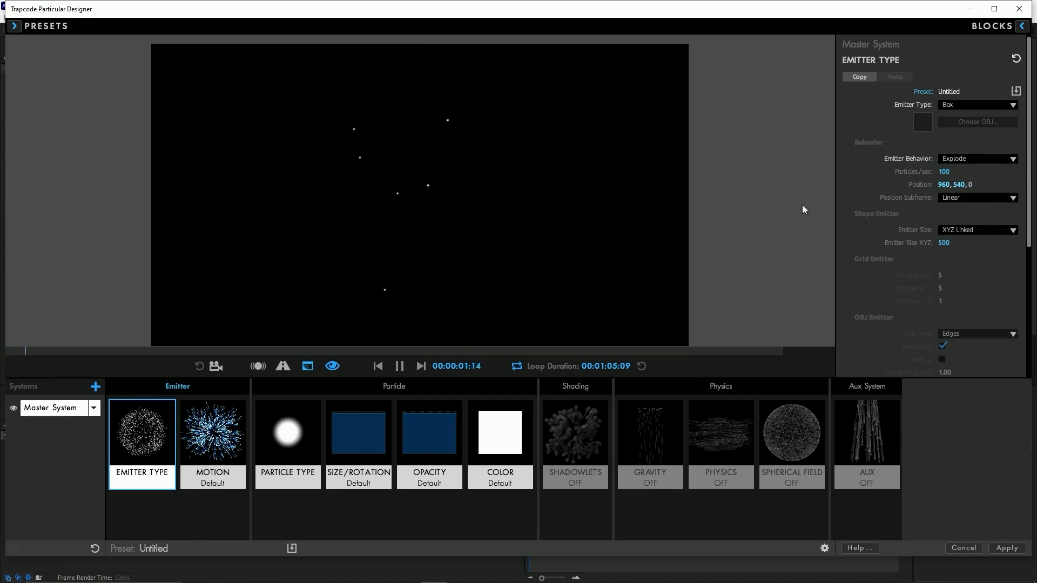
pyautogui.click(947, 159)
pyautogui.click(951, 169)
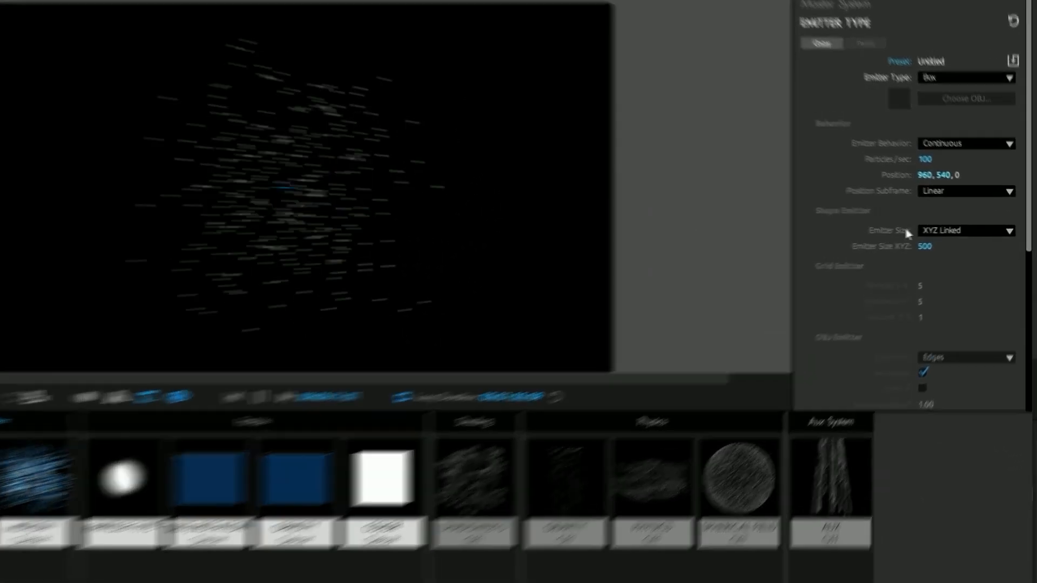
# Set the emitter size to XYZ Individual with X 1772, Y 1752 and Z 3753
pyautogui.click(948, 231)
pyautogui.click(897, 298)
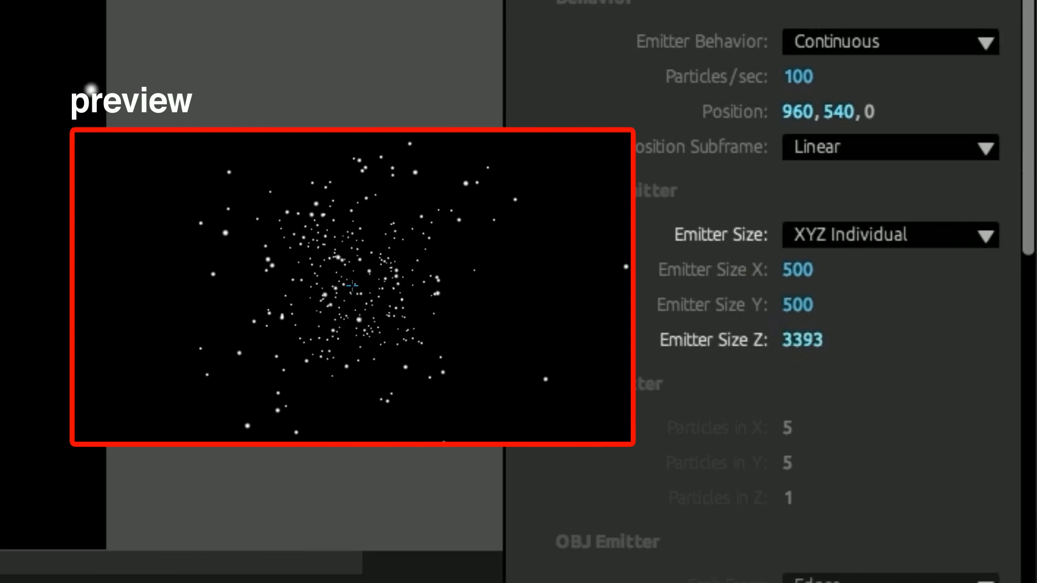
pyautogui.moveTo(803, 340); pyautogui.dragTo(902, 341)
pyautogui.moveTo(721, 341); pyautogui.dragTo(760, 340)
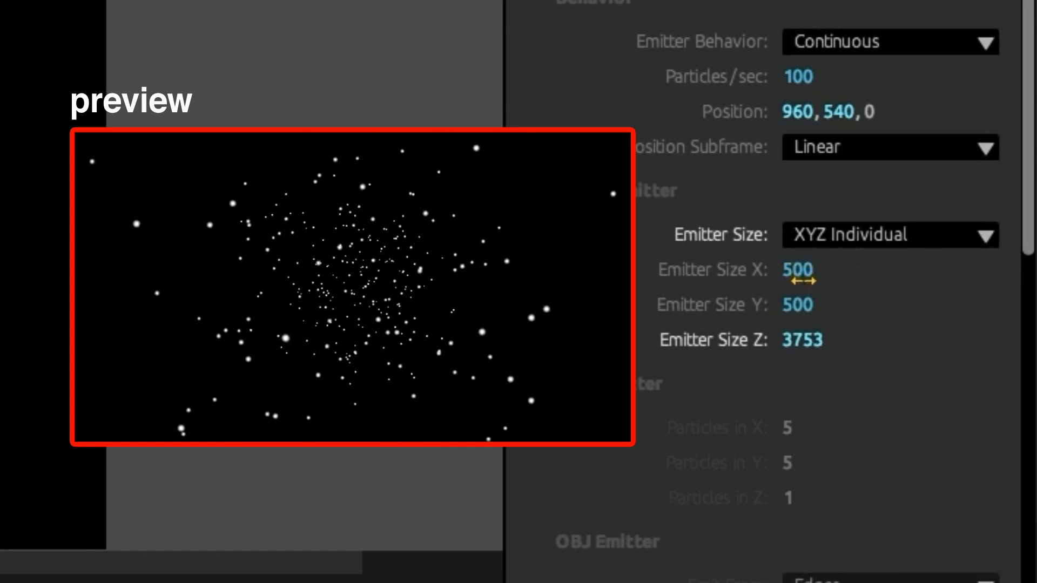
pyautogui.moveTo(797, 305); pyautogui.dragTo(875, 306)
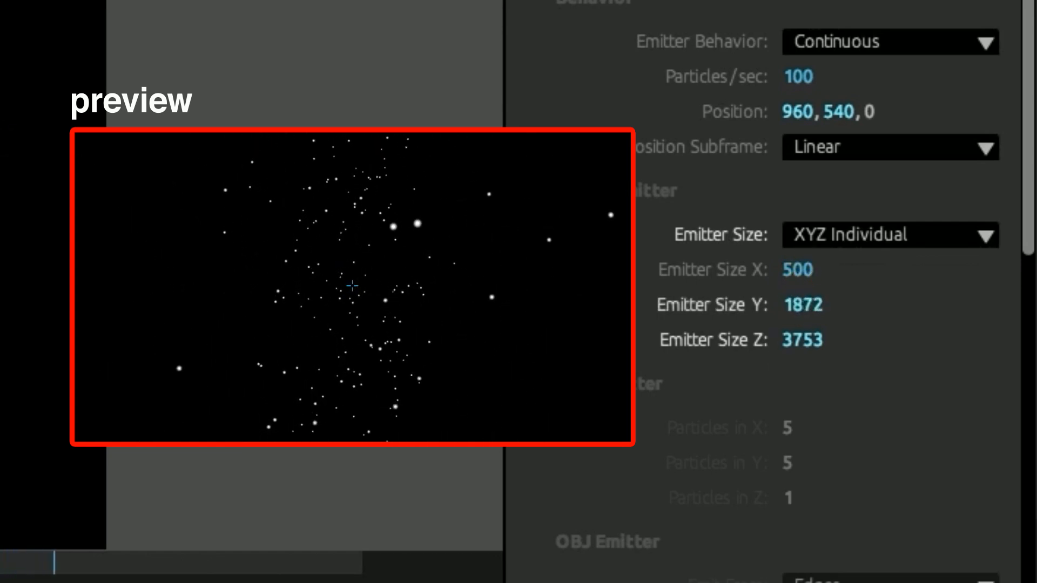
pyautogui.moveTo(789, 276); pyautogui.dragTo(851, 276)
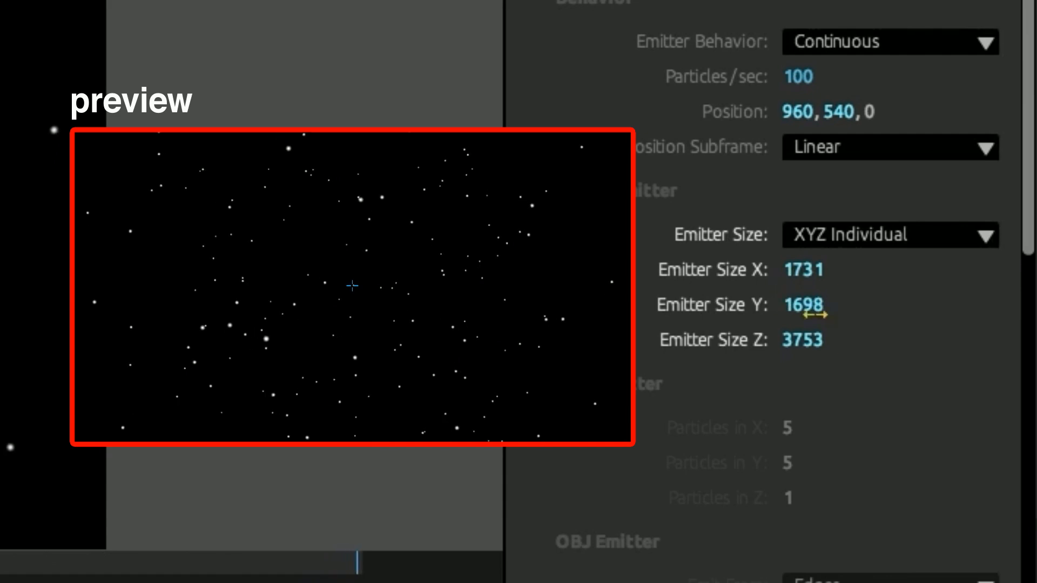
pyautogui.moveTo(804, 306); pyautogui.dragTo(870, 305)
pyautogui.moveTo(803, 270); pyautogui.dragTo(825, 271)
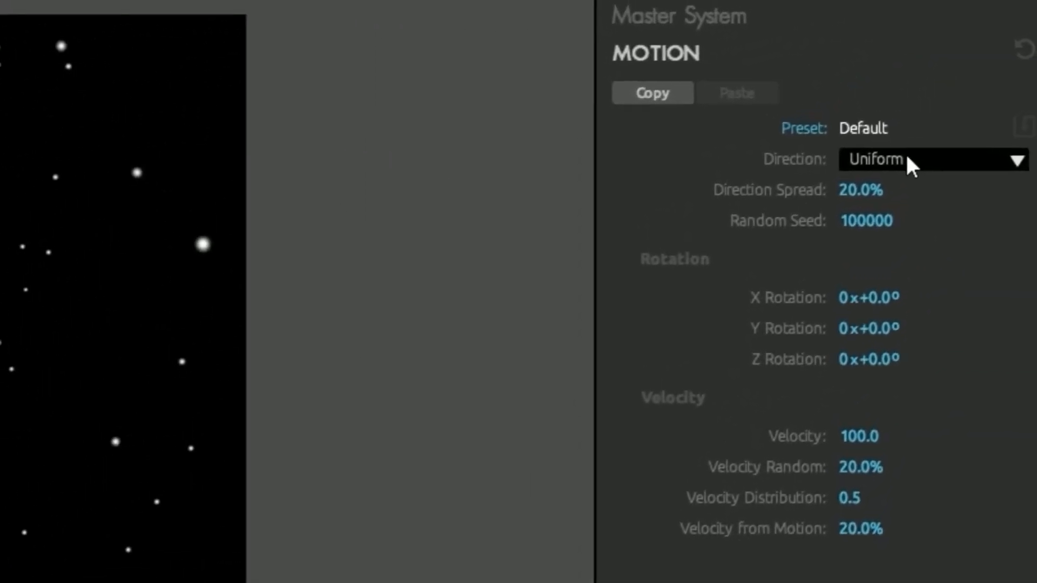
# Try the Disc direction in the Motion settings with a direction spread of 45%, and return the direction to Uniform
pyautogui.click(930, 141)
pyautogui.click(850, 138)
pyautogui.click(884, 141)
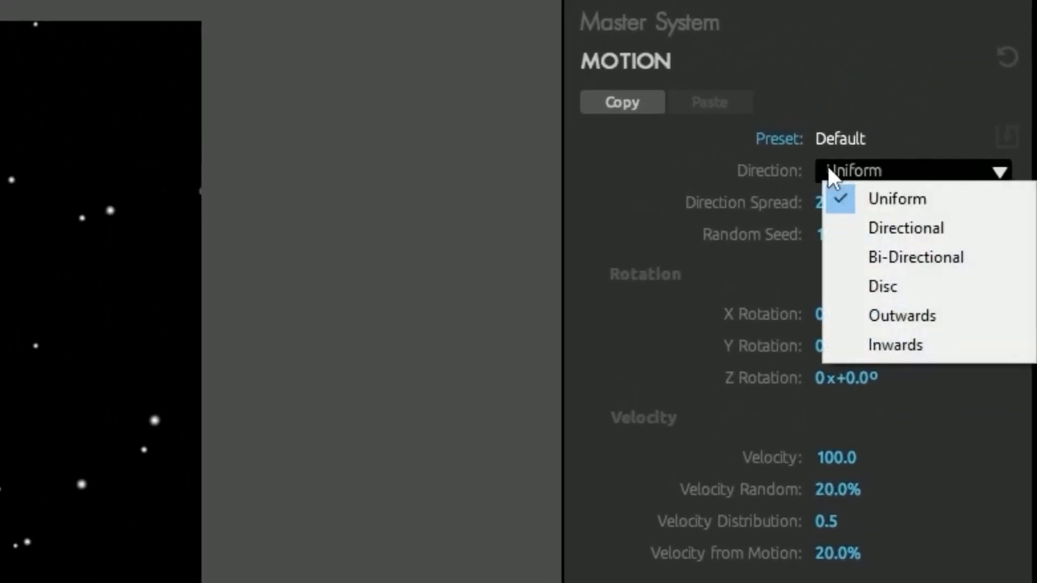
pyautogui.click(767, 174)
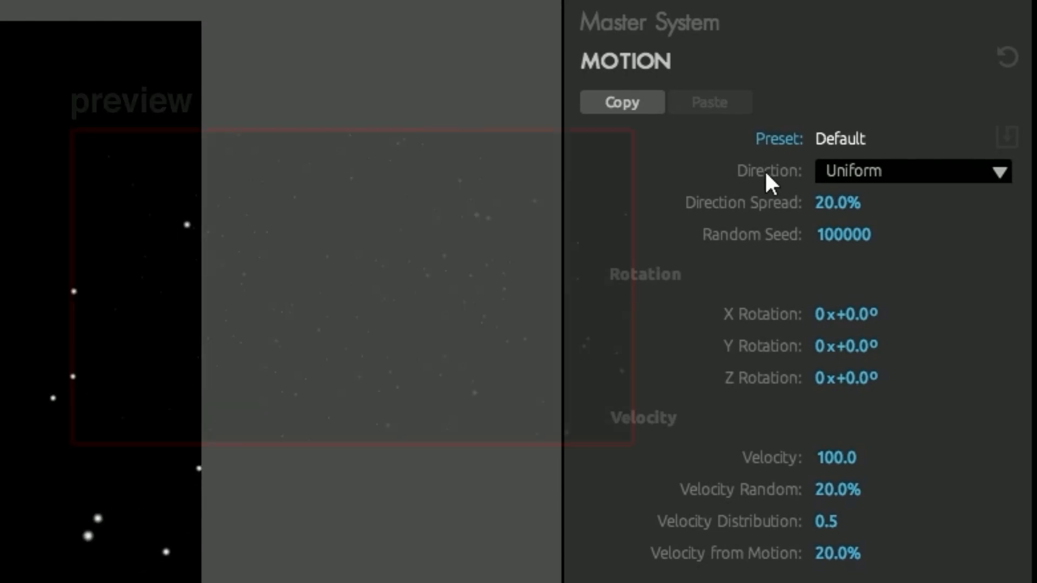
pyautogui.click(858, 171)
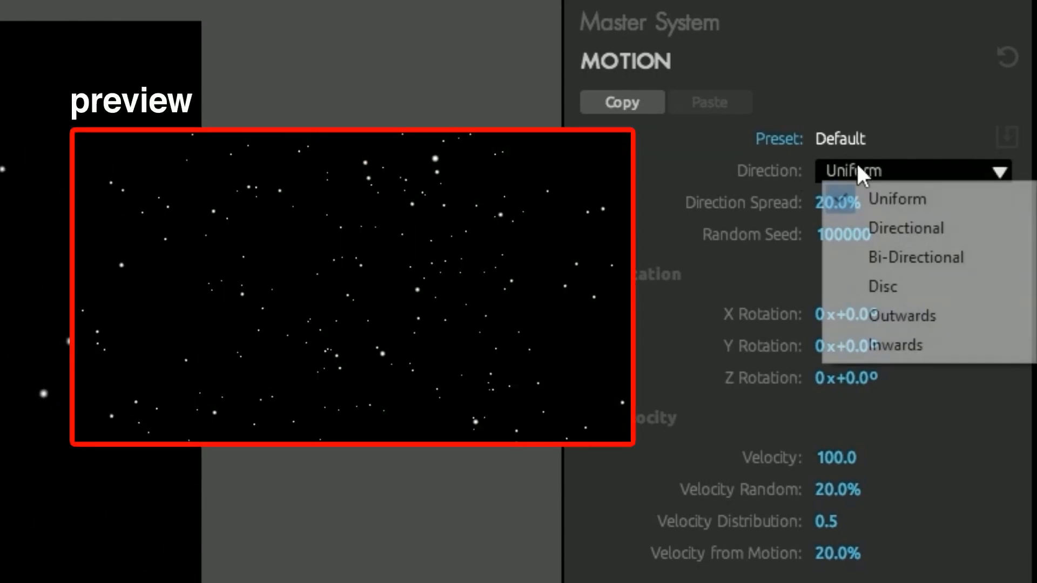
pyautogui.click(881, 289)
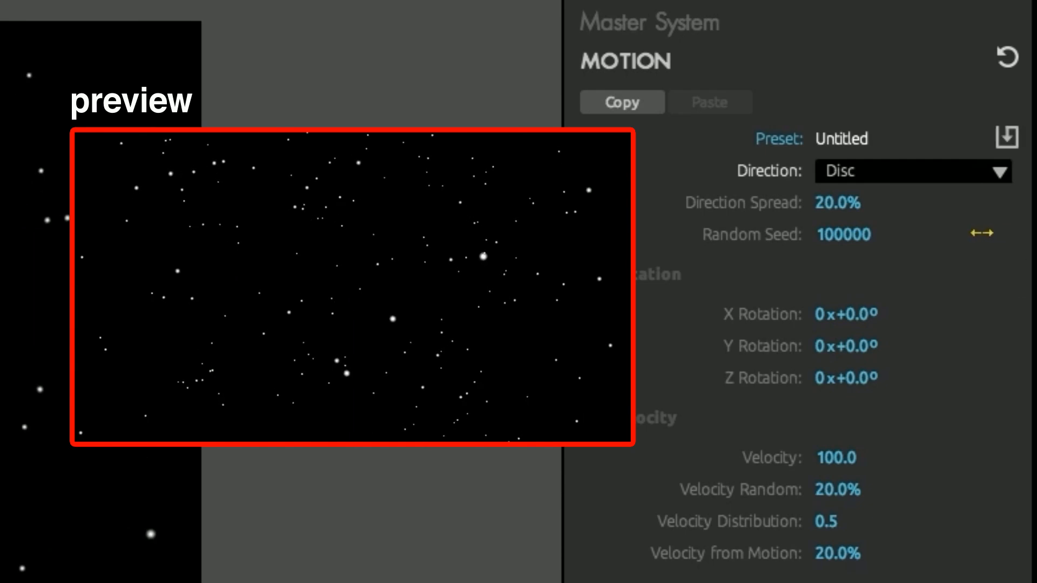
pyautogui.moveTo(829, 209); pyautogui.dragTo(887, 209)
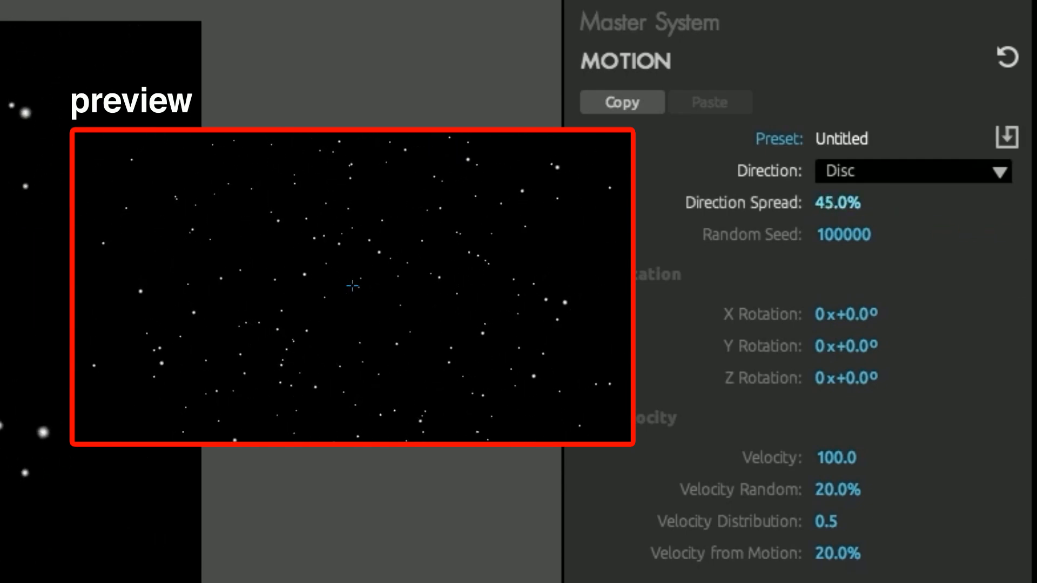
pyautogui.click(858, 178)
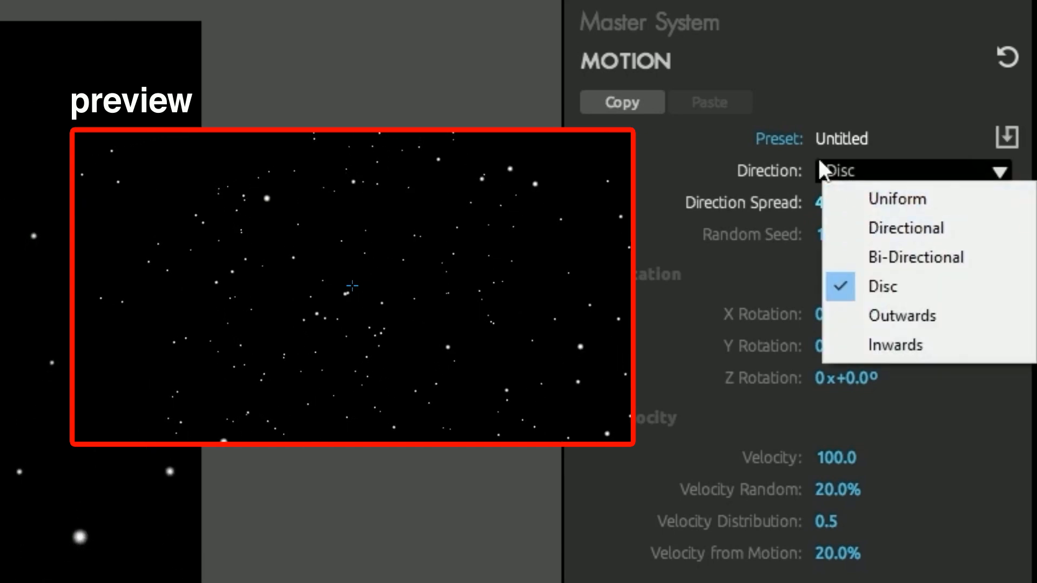
pyautogui.click(840, 199)
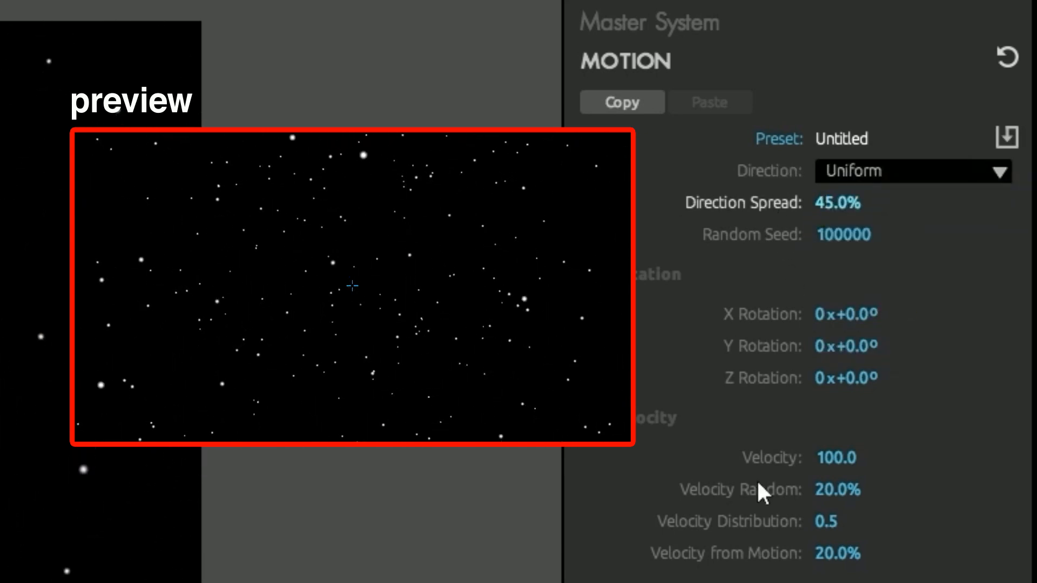
# Set the particles' velocity to 351 and the velocity random to 100%
pyautogui.moveTo(854, 458); pyautogui.dragTo(982, 458)
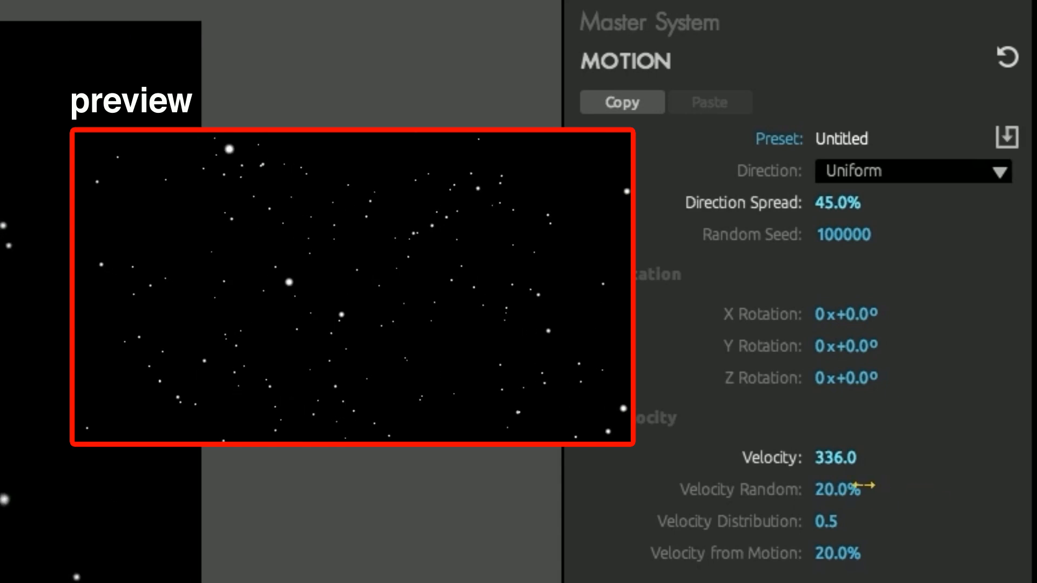
pyautogui.moveTo(832, 458); pyautogui.dragTo(836, 459)
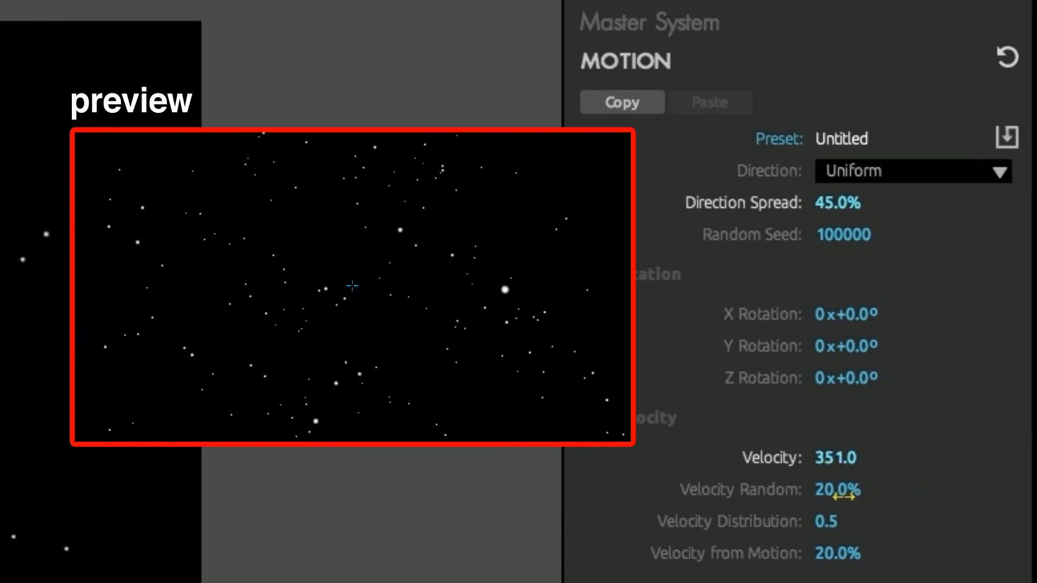
pyautogui.moveTo(856, 493); pyautogui.dragTo(884, 494)
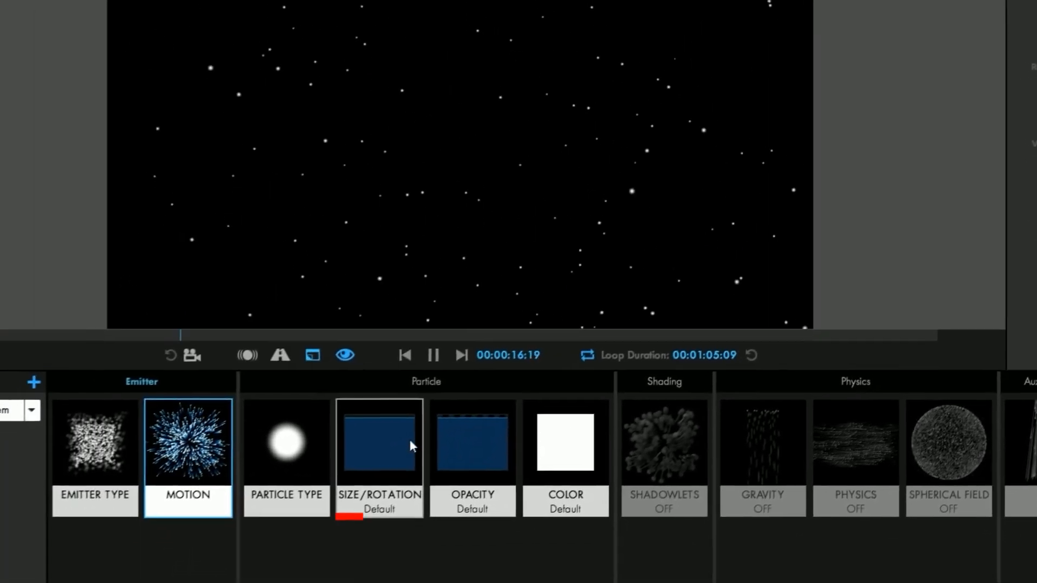
# Set the particle size to 3 with a size random of 28%, and turn off motion blur in the Designer preview
pyautogui.click(267, 523)
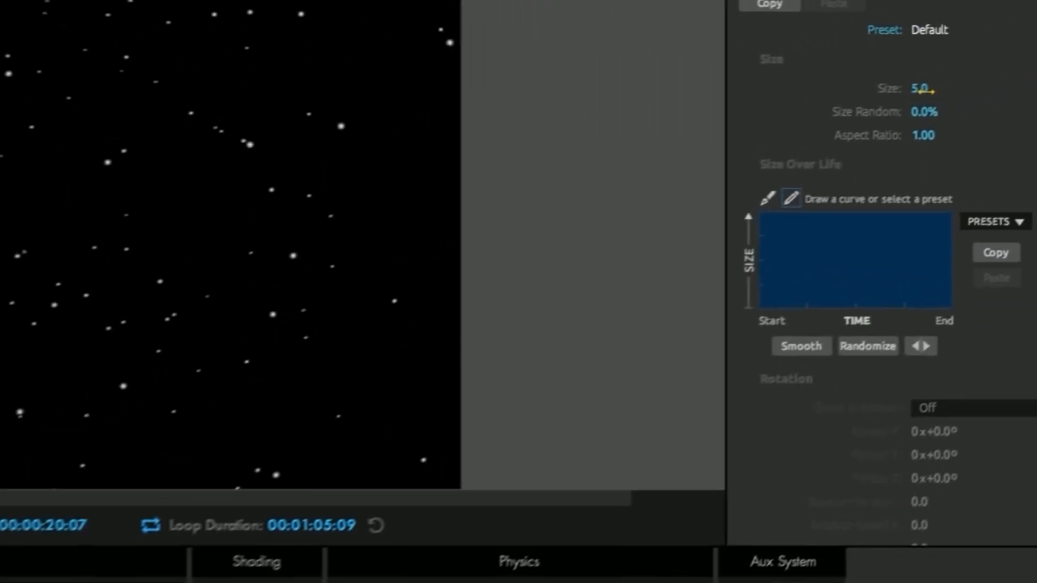
pyautogui.click(920, 89)
pyautogui.write('3')
pyautogui.press('Return')
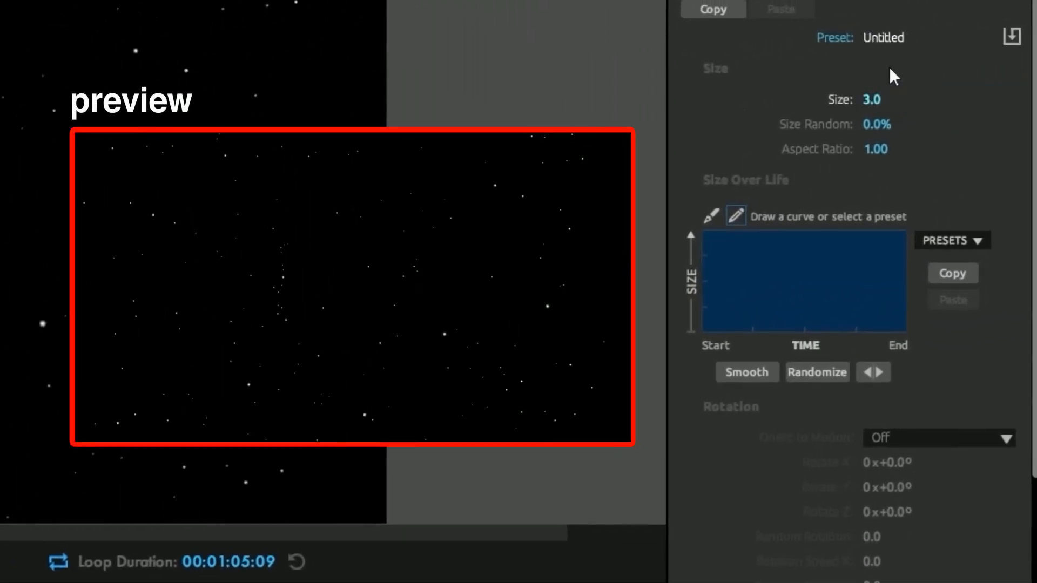
pyautogui.moveTo(886, 122)
pyautogui.mouseDown()
pyautogui.moveTo(898, 123)
pyautogui.moveTo(873, 124)
pyautogui.mouseUp()
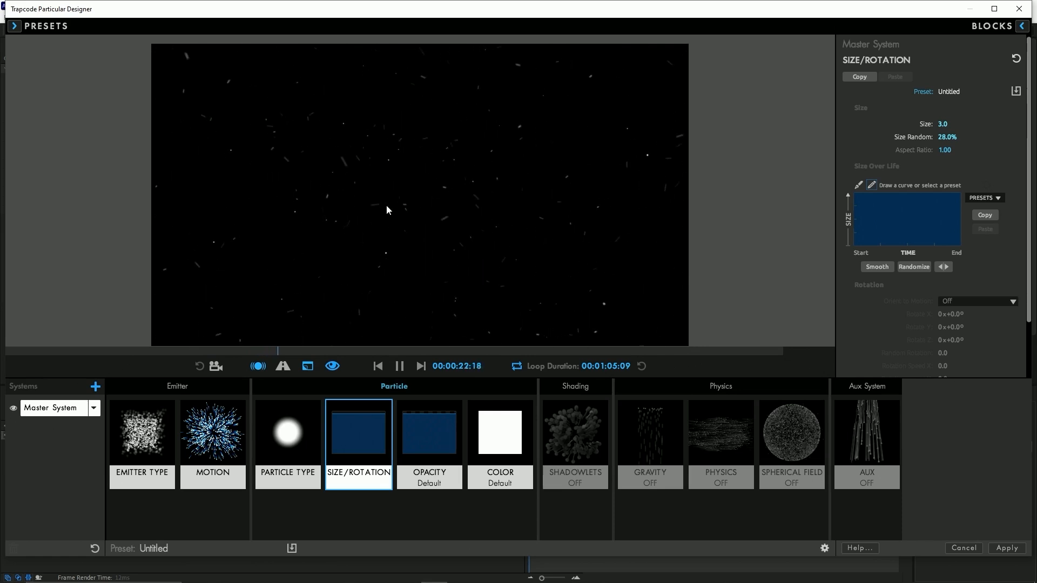
pyautogui.click(259, 366)
# Set the Physics spin amplitude to 29 and spin frequency to 3, and apply the Designer settings to the effect
pyautogui.click(713, 451)
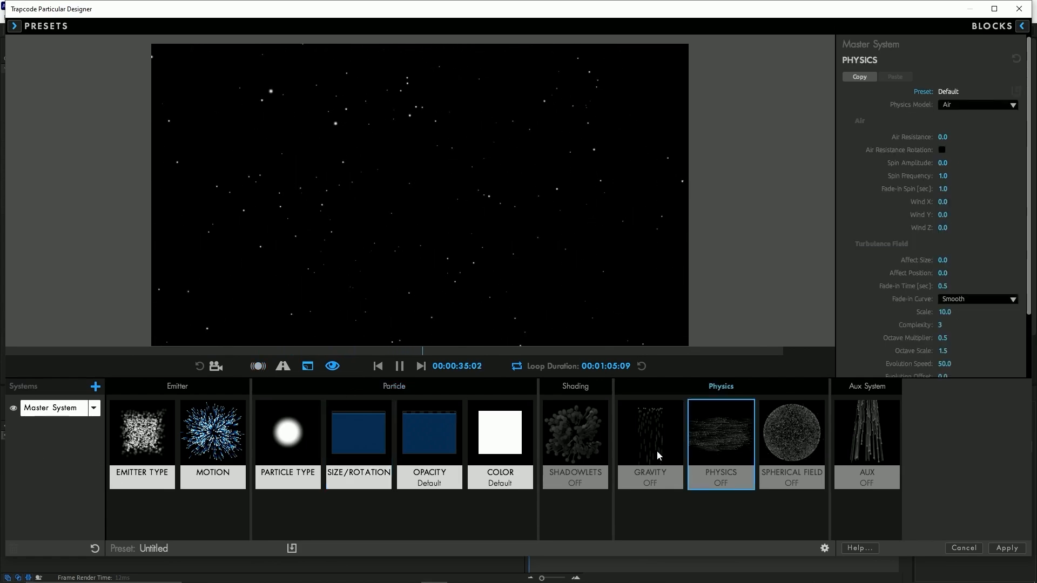
pyautogui.click(656, 451)
pyautogui.click(723, 459)
pyautogui.scroll(-2, 930, 186)
pyautogui.scroll(1, 954, 116)
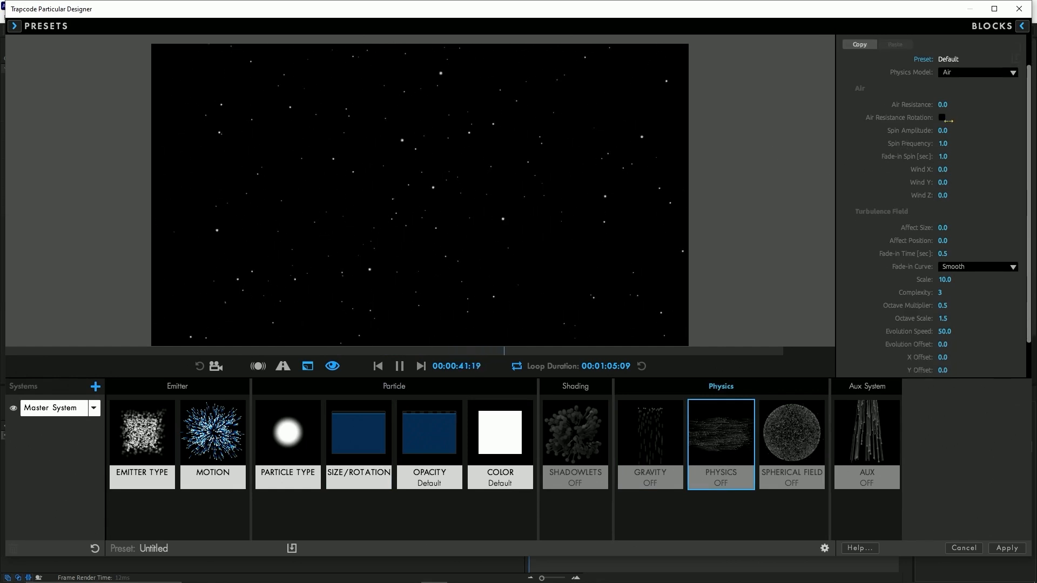
pyautogui.moveTo(943, 130); pyautogui.dragTo(964, 130)
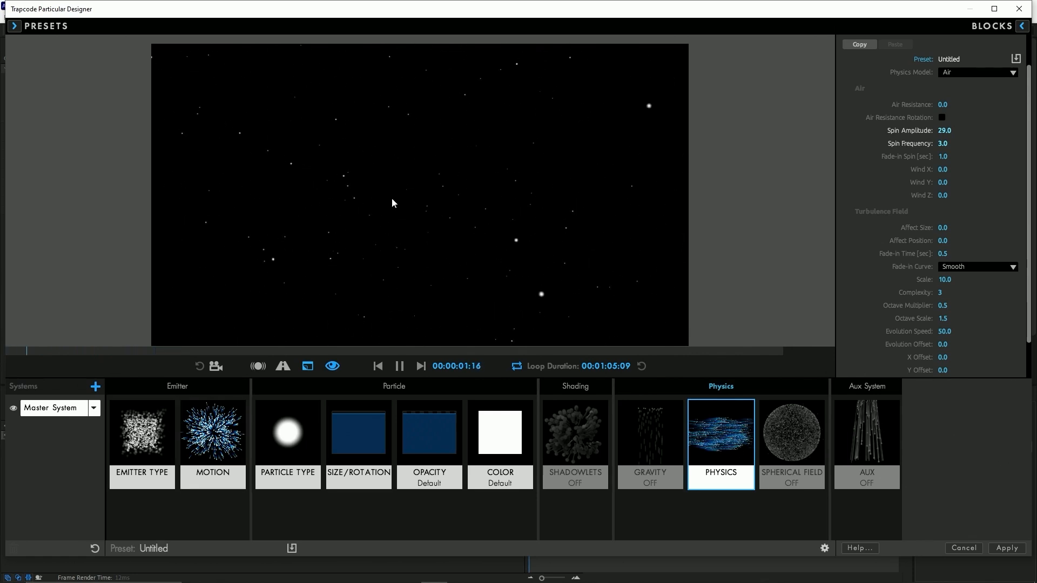
pyautogui.click(1008, 548)
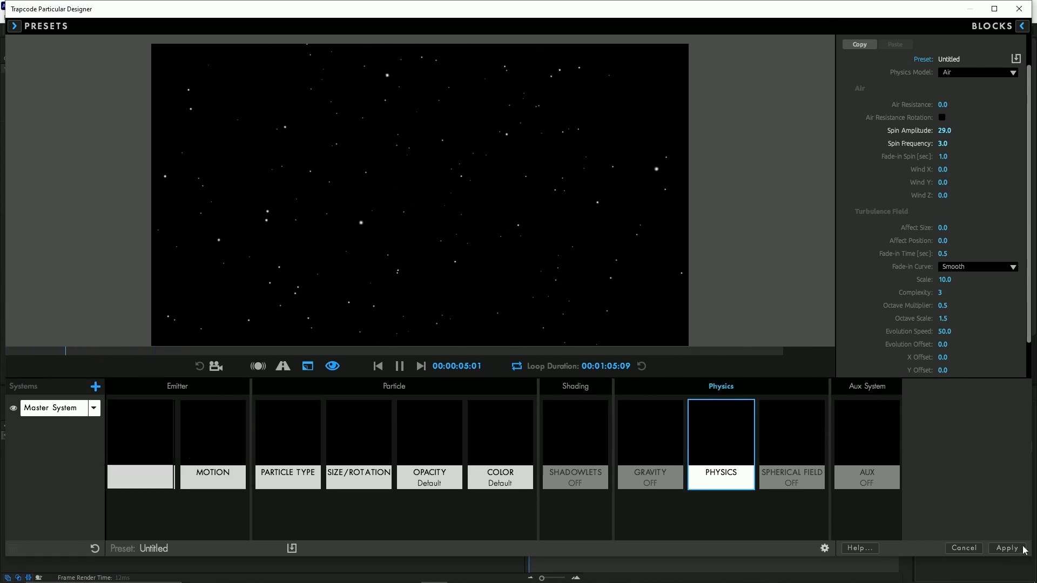
pyautogui.click(639, 508)
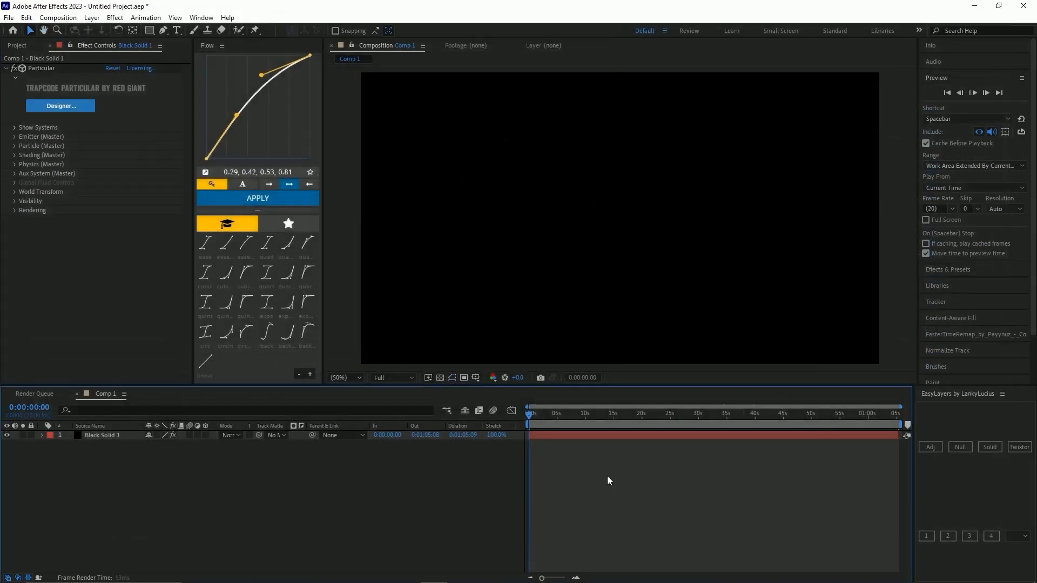
# Set the Pre Run in the Master emitter's Emission Extras to 100% and preview the particles in Comp 1
pyautogui.click(560, 434)
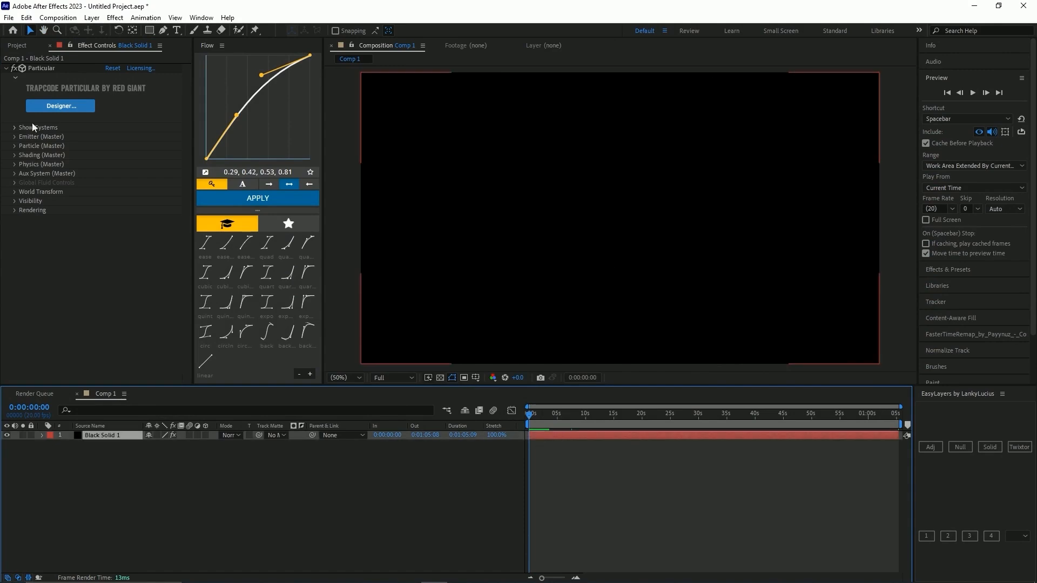
pyautogui.click(14, 137)
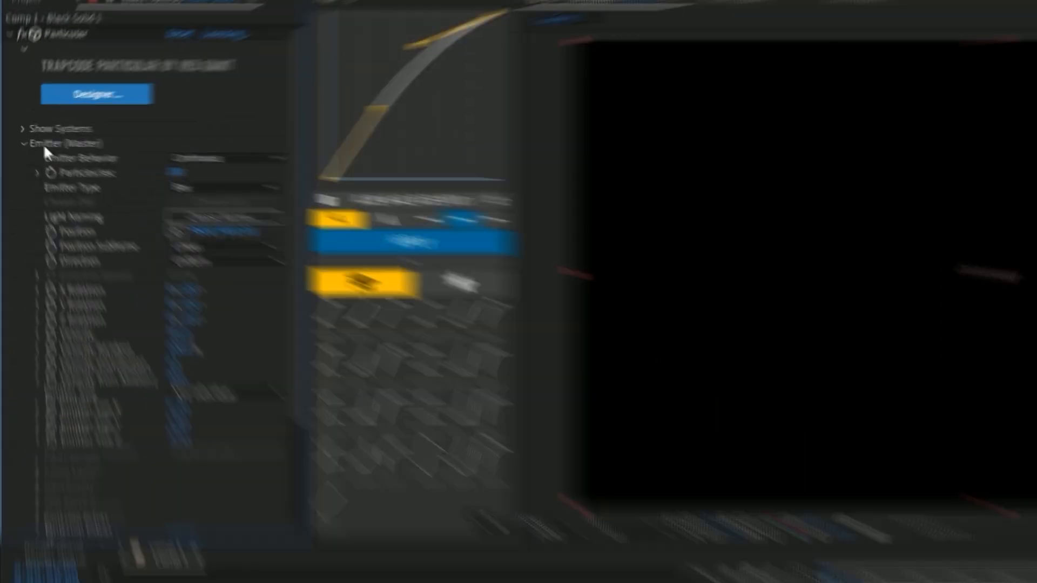
pyautogui.scroll(-5, 48, 421)
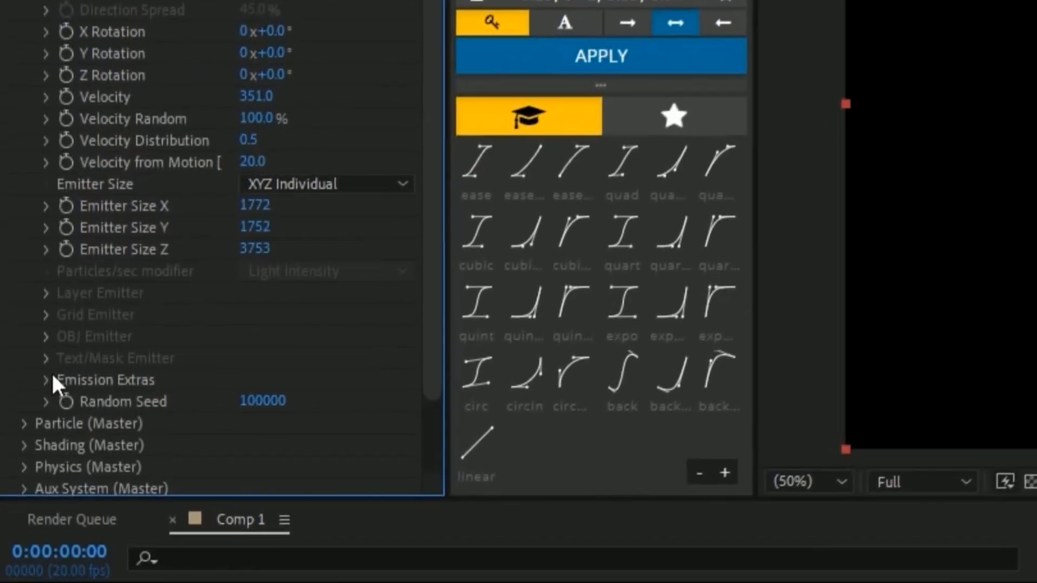
pyautogui.click(53, 379)
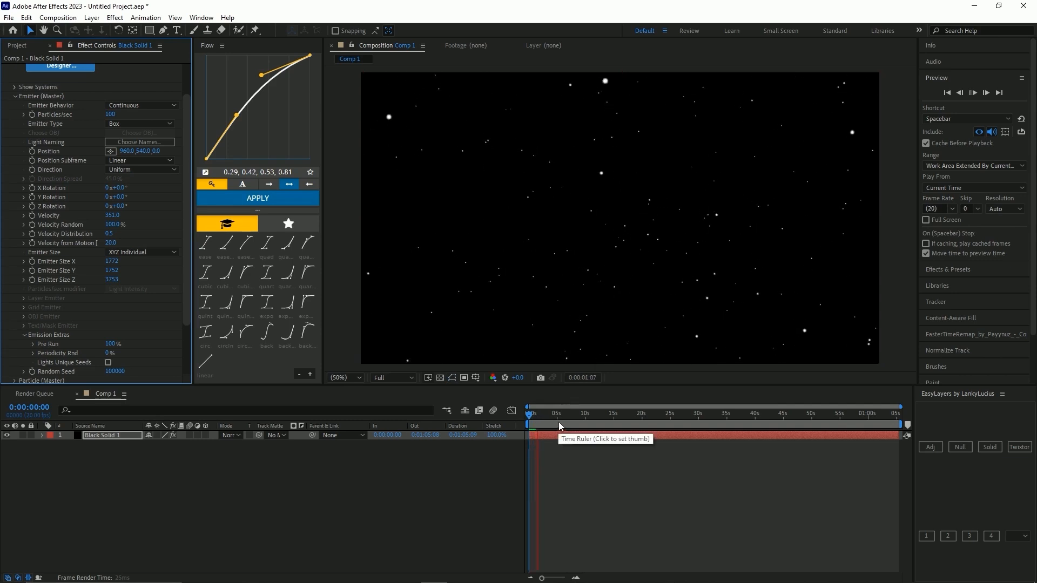
pyautogui.press('space')
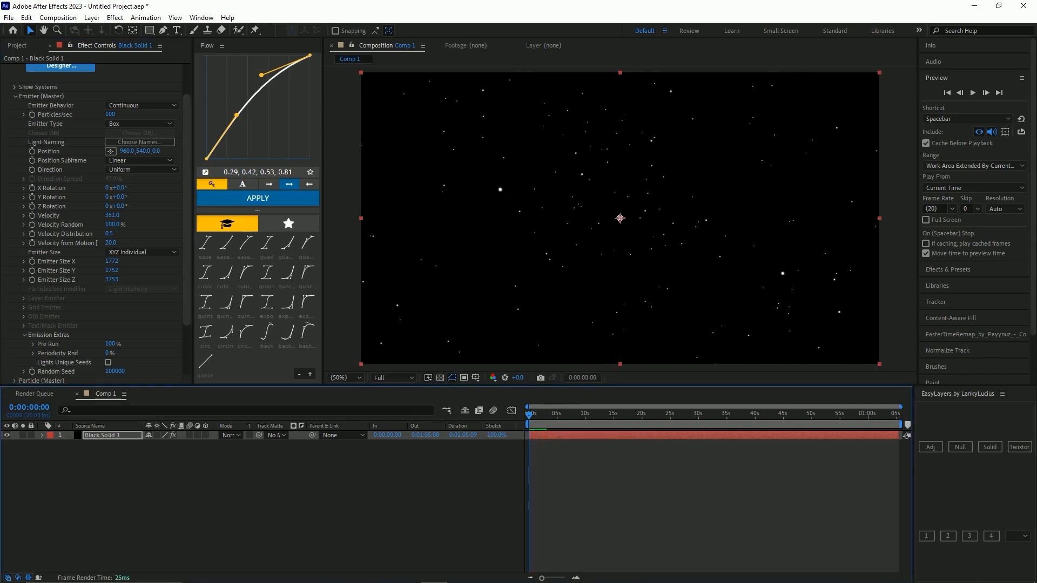
pyautogui.click(25, 336)
pyautogui.click(14, 139)
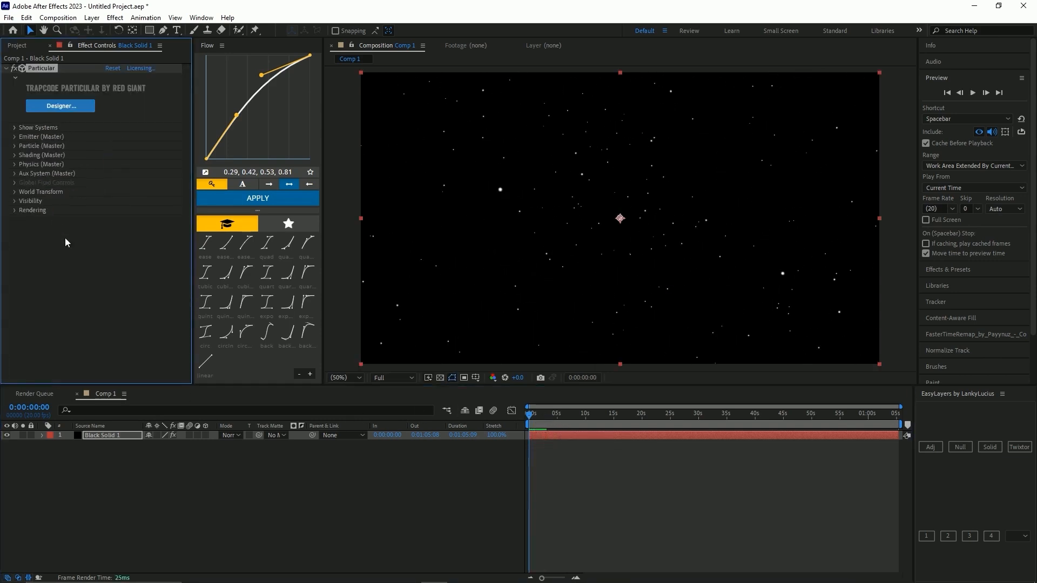
pyautogui.click(13, 211)
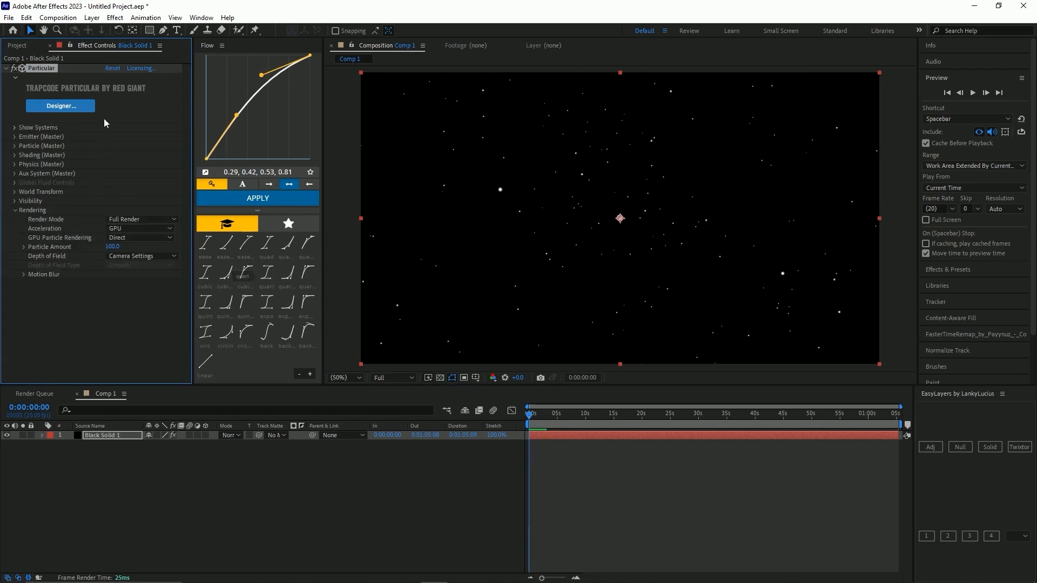
pyautogui.click(16, 210)
pyautogui.click(190, 436)
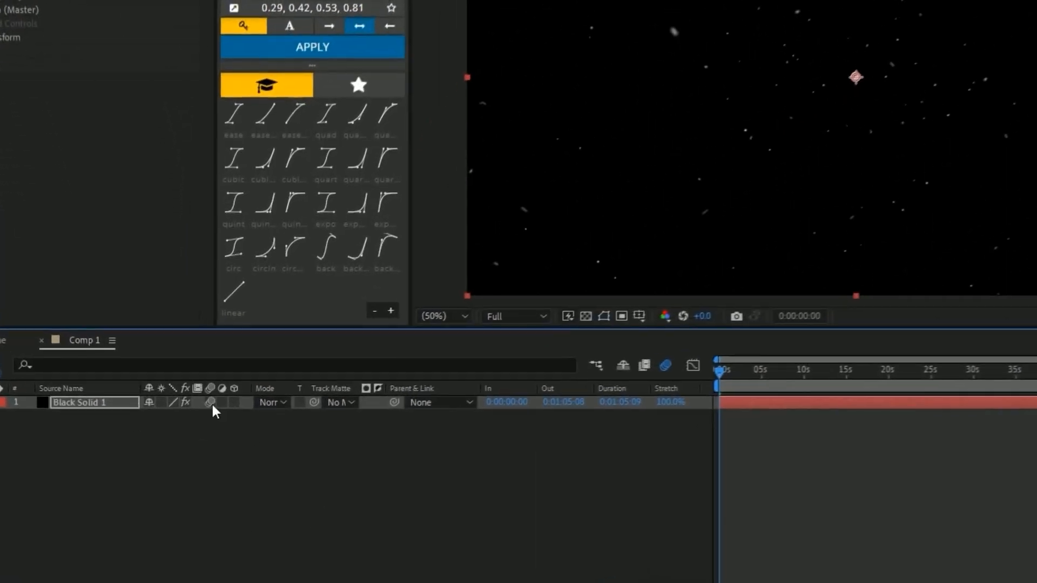
pyautogui.click(211, 403)
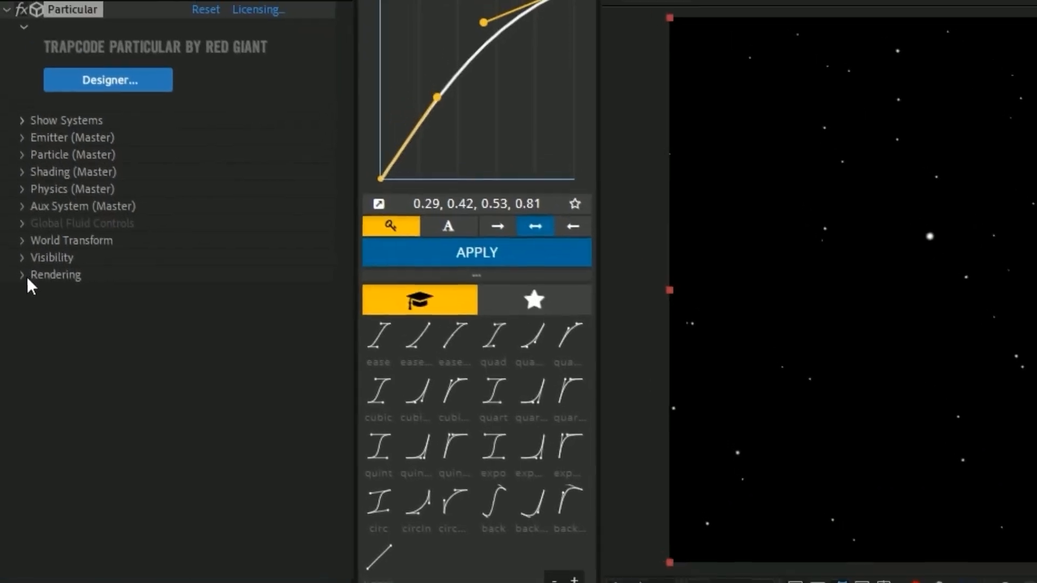
# Turn on Motion Blur in Particular's Rendering settings and preview the particles
pyautogui.click(27, 276)
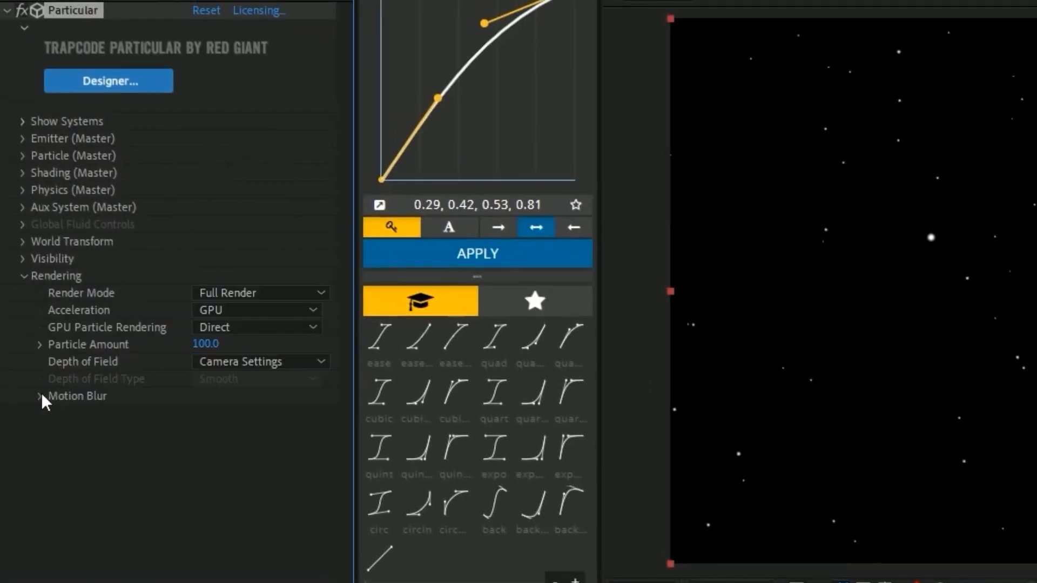
pyautogui.click(41, 395)
pyautogui.click(206, 413)
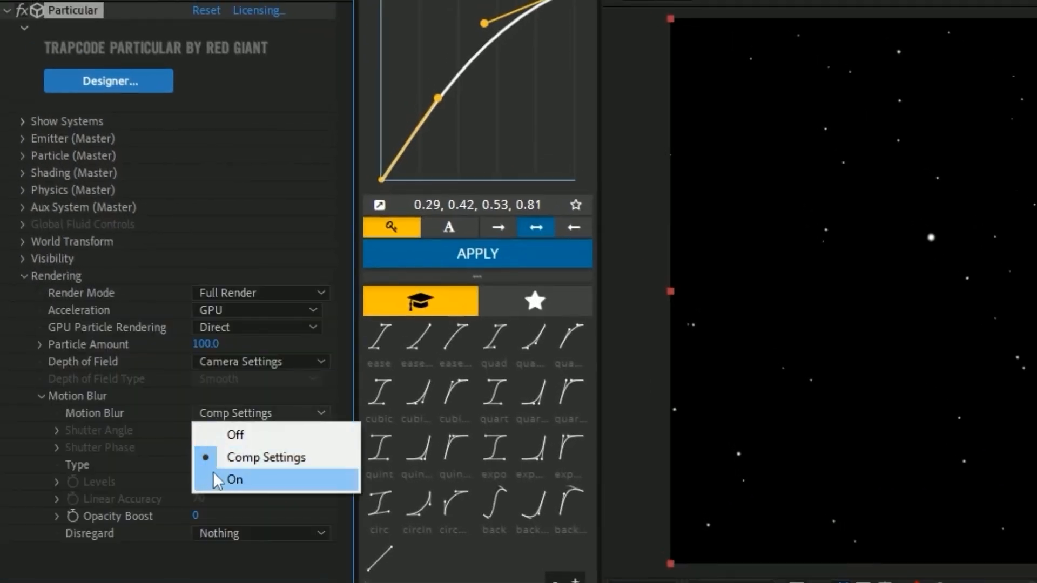
pyautogui.click(216, 480)
pyautogui.click(201, 430)
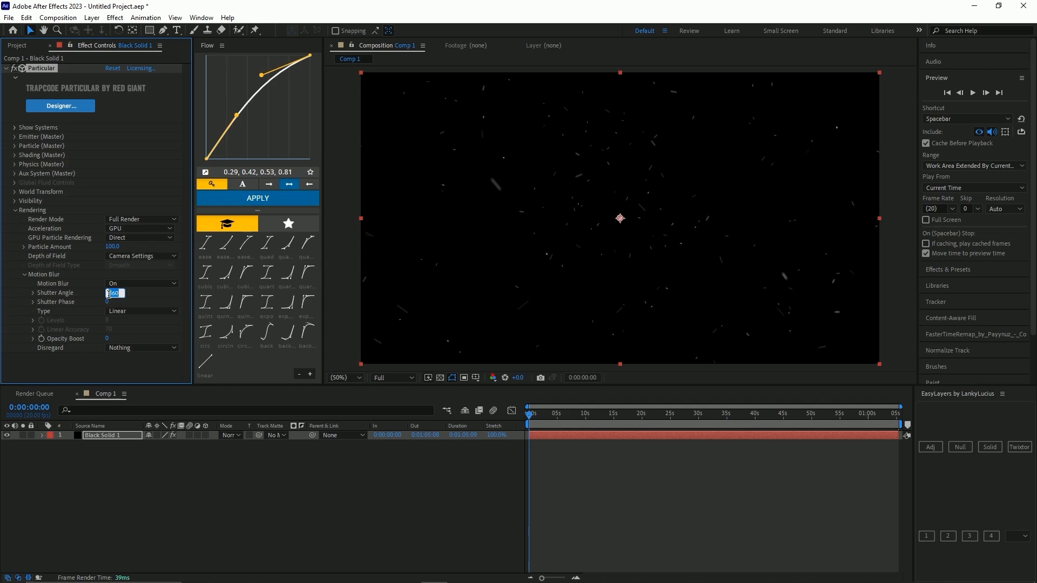
pyautogui.click(694, 472)
pyautogui.press('space')
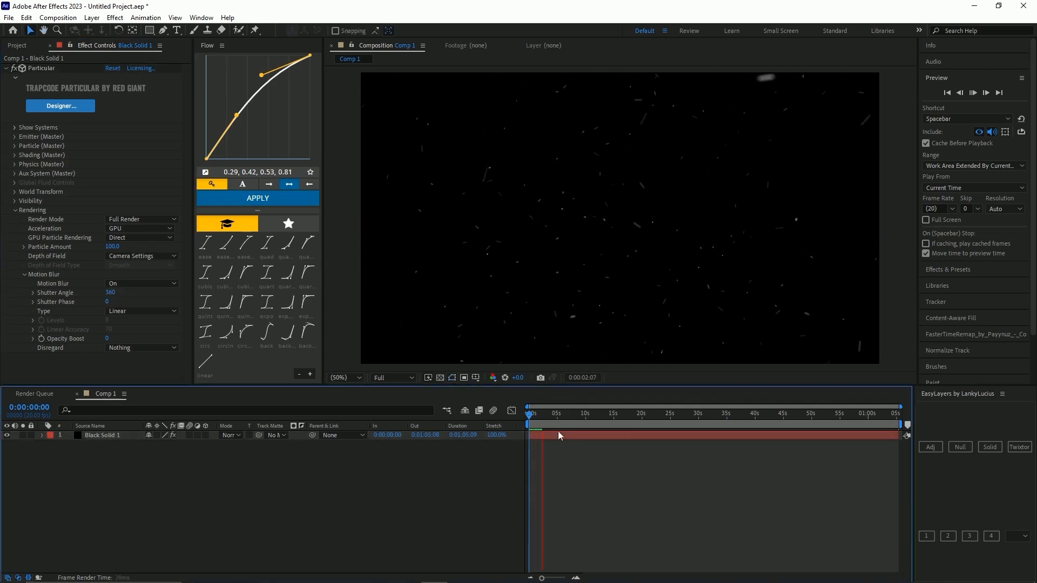
pyautogui.press('space')
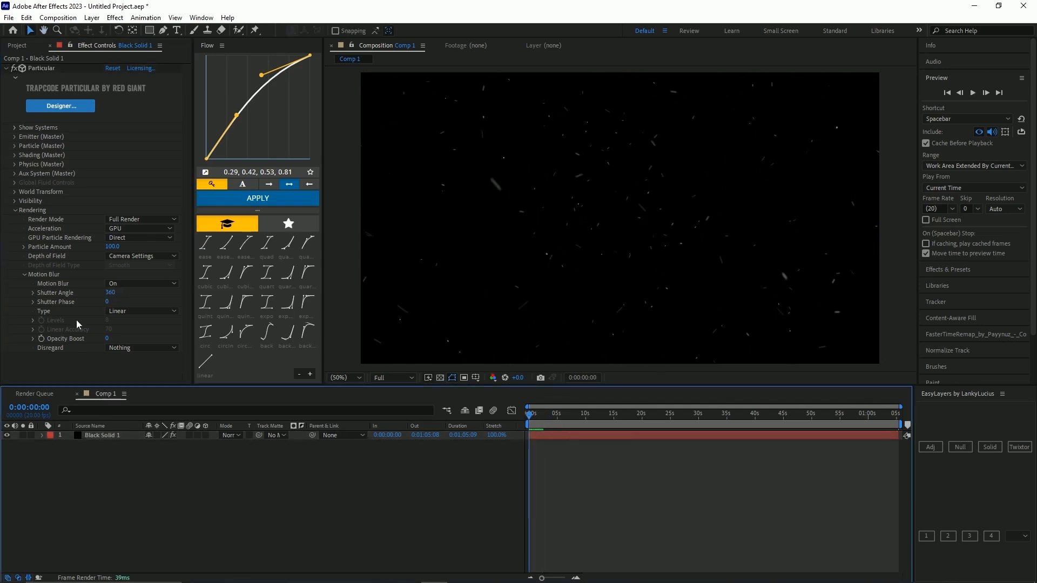
# Set the motion blur Shutter Angle to 120 and preview the particles
pyautogui.click(111, 292)
pyautogui.write('120')
pyautogui.press('Return')
pyautogui.click(624, 468)
pyautogui.press('space')
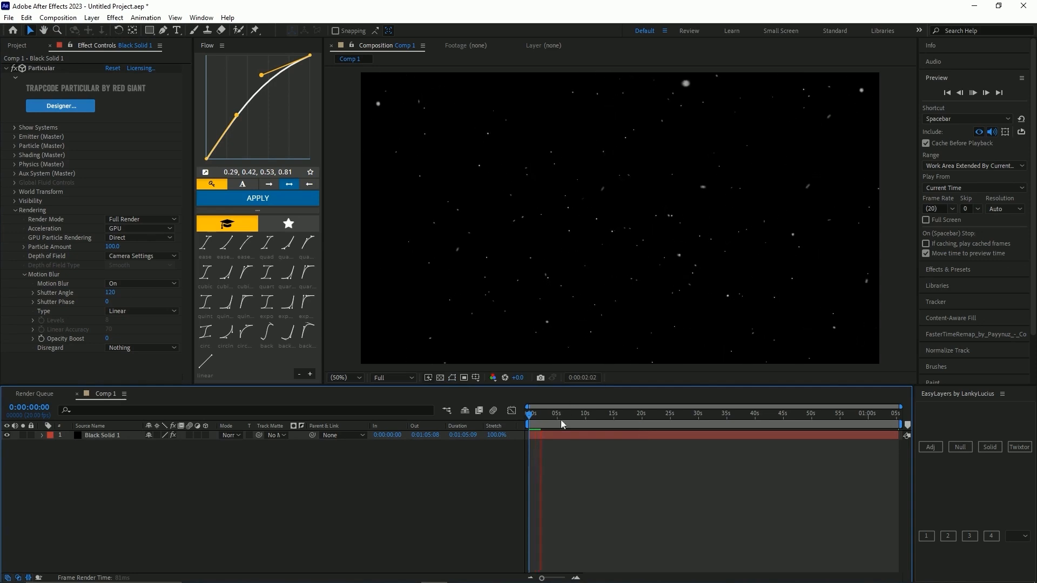
# Set the motion blur Shutter Angle to 190 and play back the composition
pyautogui.click(113, 292)
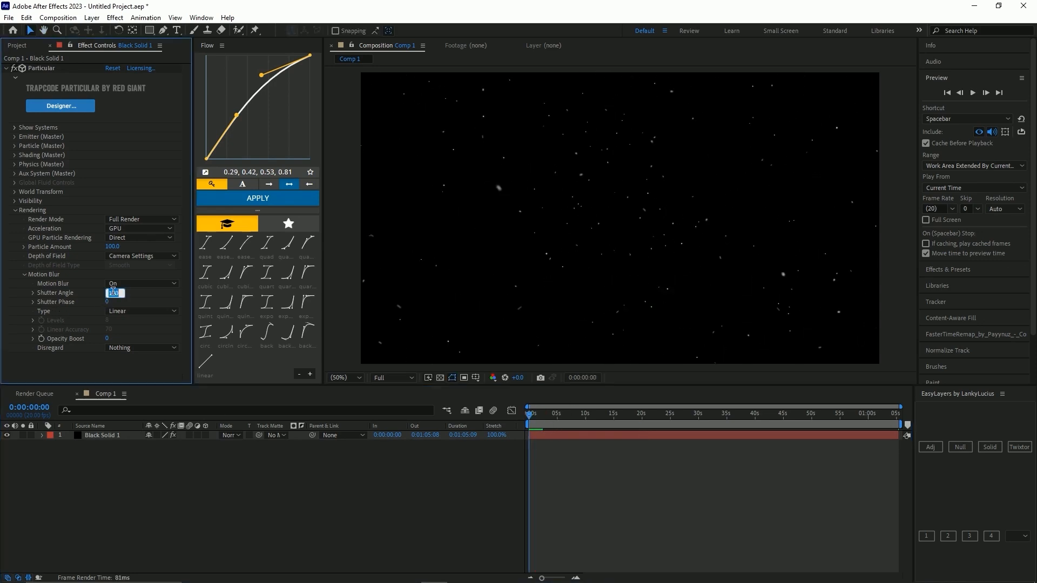
pyautogui.write('190')
pyautogui.press('Return')
pyautogui.press('space')
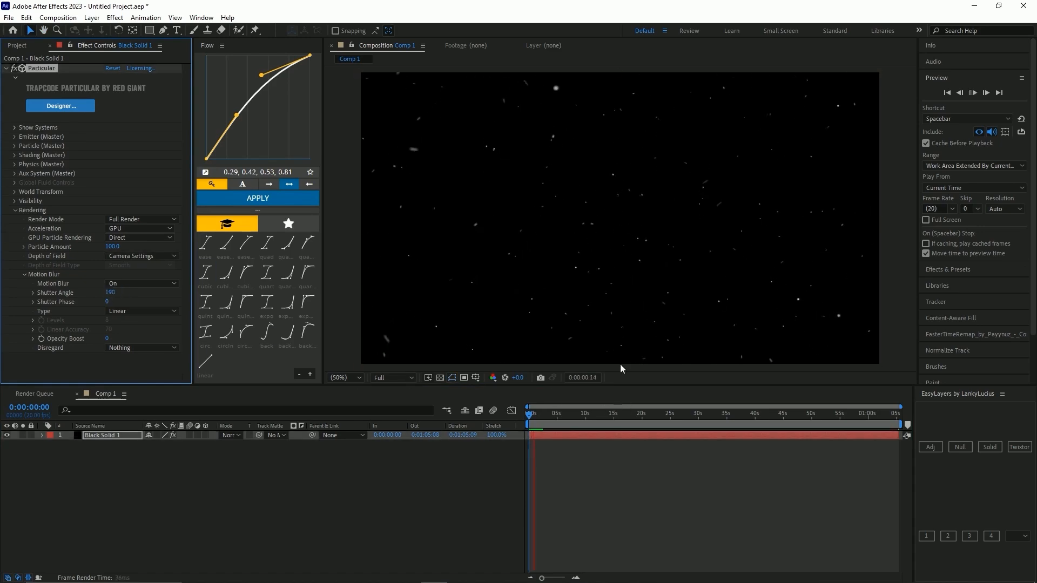
pyautogui.click(562, 441)
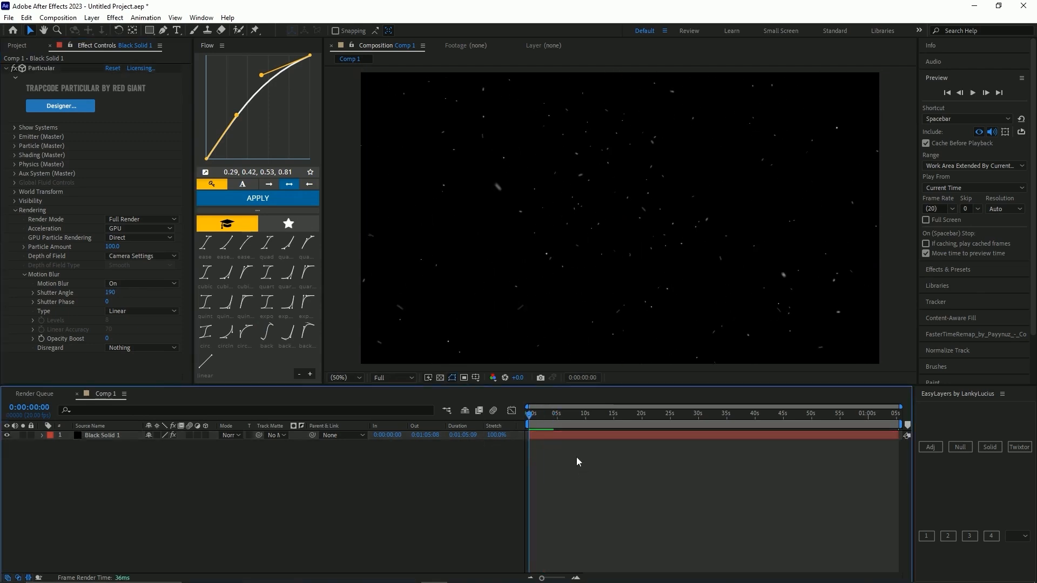
# Set the Master emitter's Particles/sec to 32 and preview the composition
pyautogui.click(20, 137)
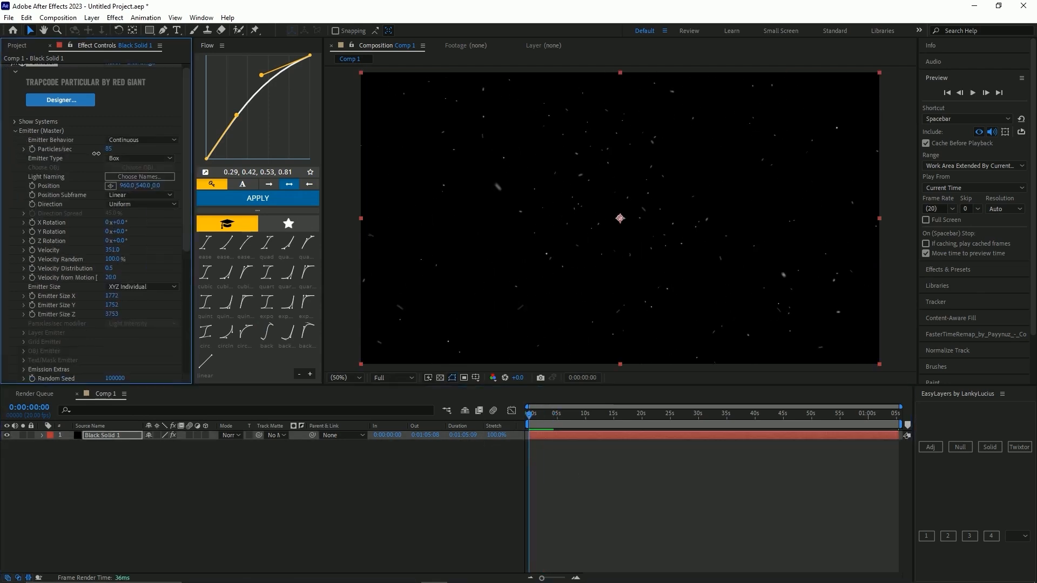
pyautogui.moveTo(24, 157); pyautogui.dragTo(40, 158)
pyautogui.click(705, 480)
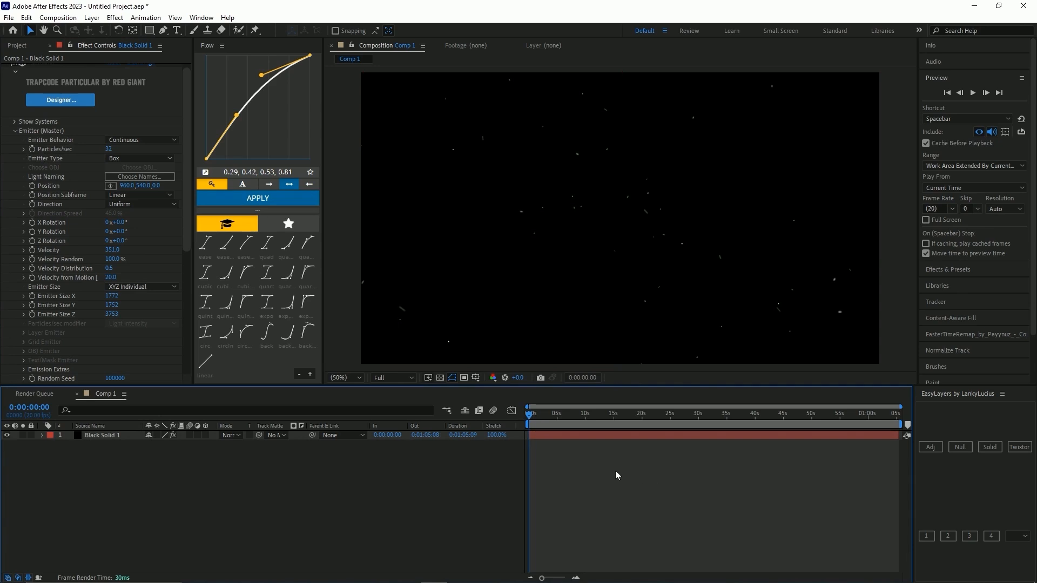
pyautogui.press('space')
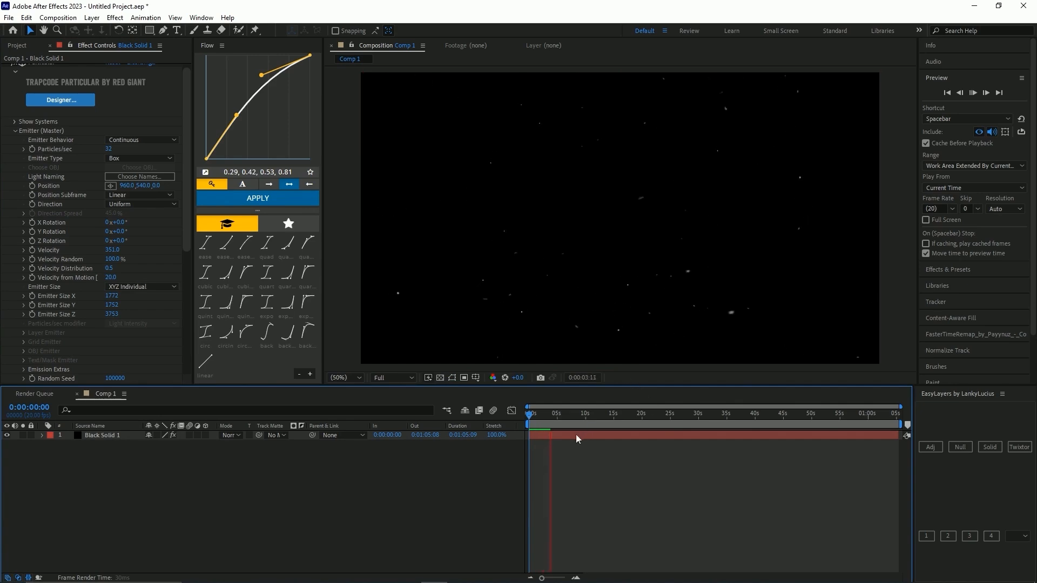
pyautogui.press('space')
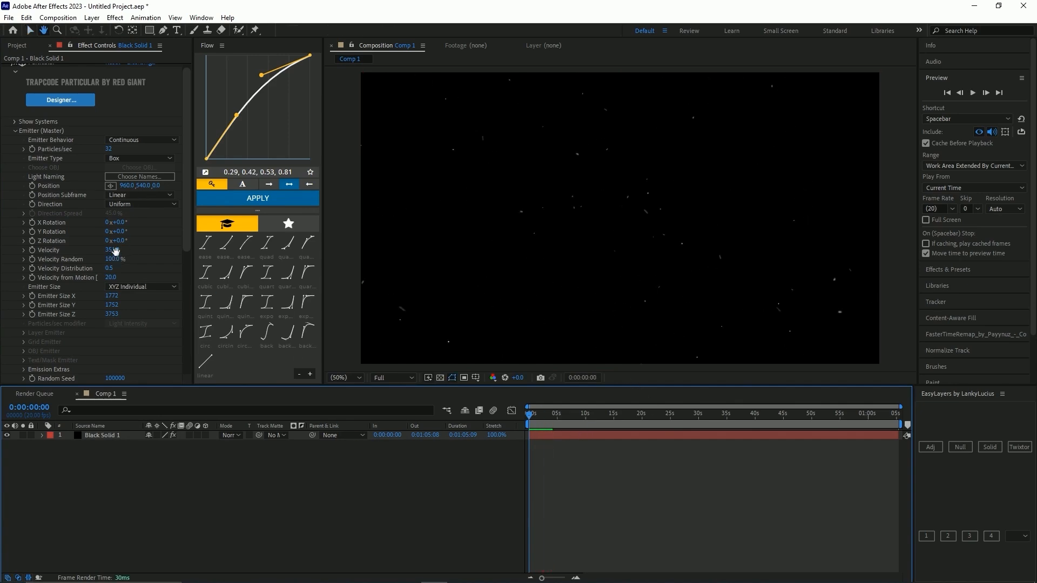
# Set the Master emitter's Velocity to 481 and the Physics Time Factor to 1.5, previewing the motion
pyautogui.moveTo(114, 253); pyautogui.dragTo(124, 253)
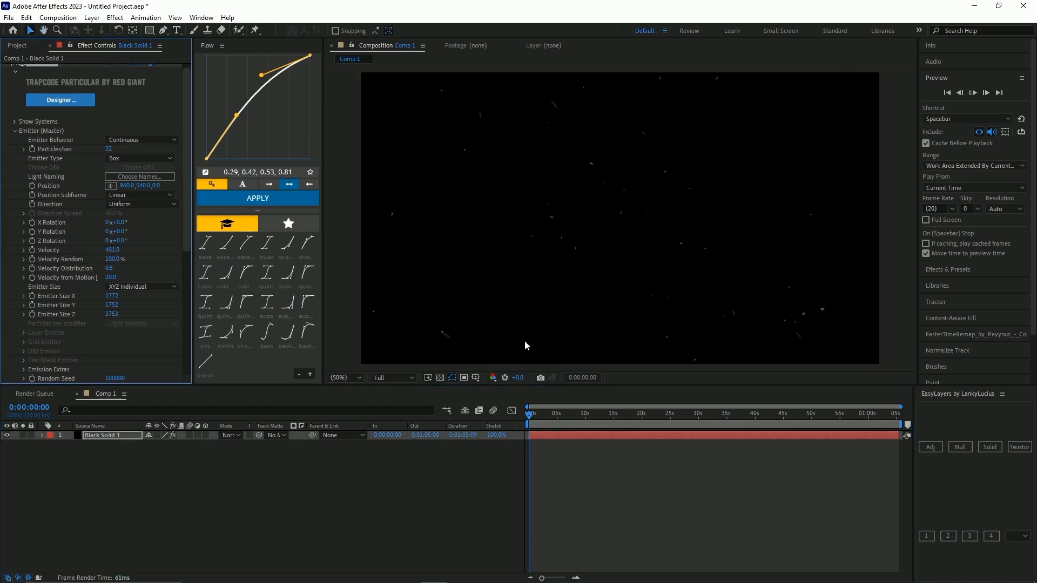
pyautogui.click(617, 450)
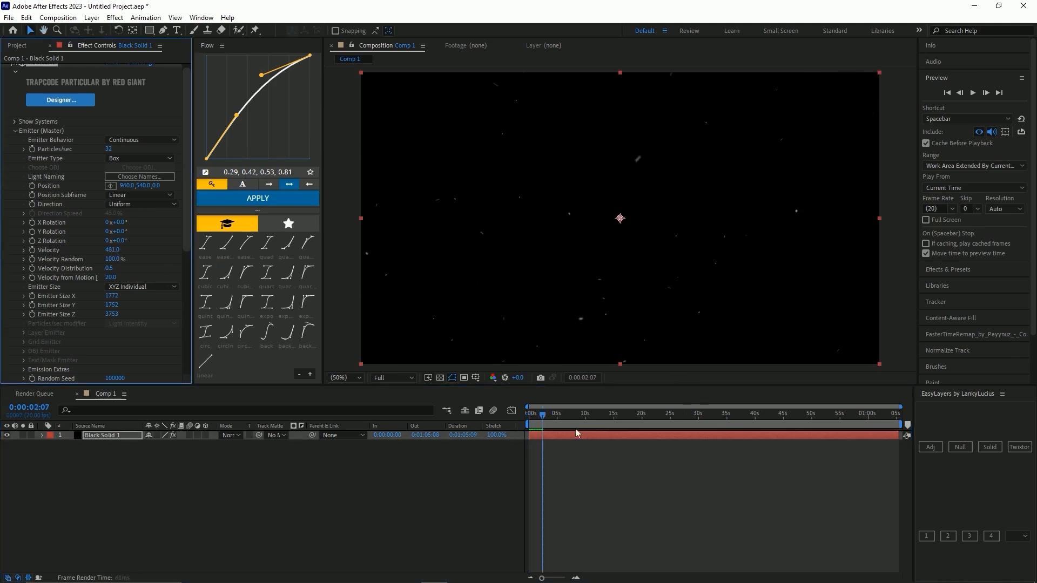
pyautogui.scroll(-5, 31, 277)
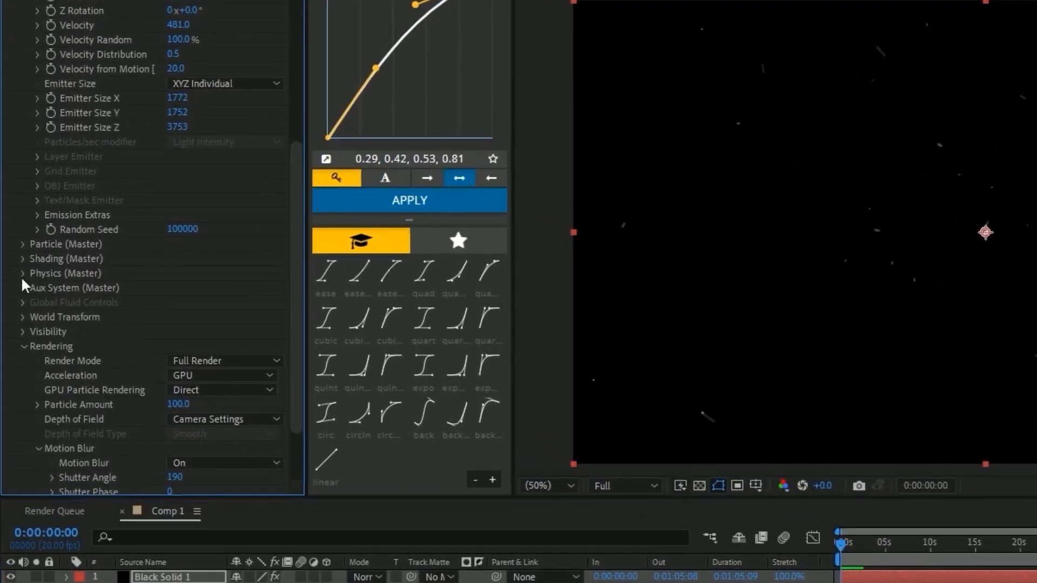
pyautogui.click(23, 274)
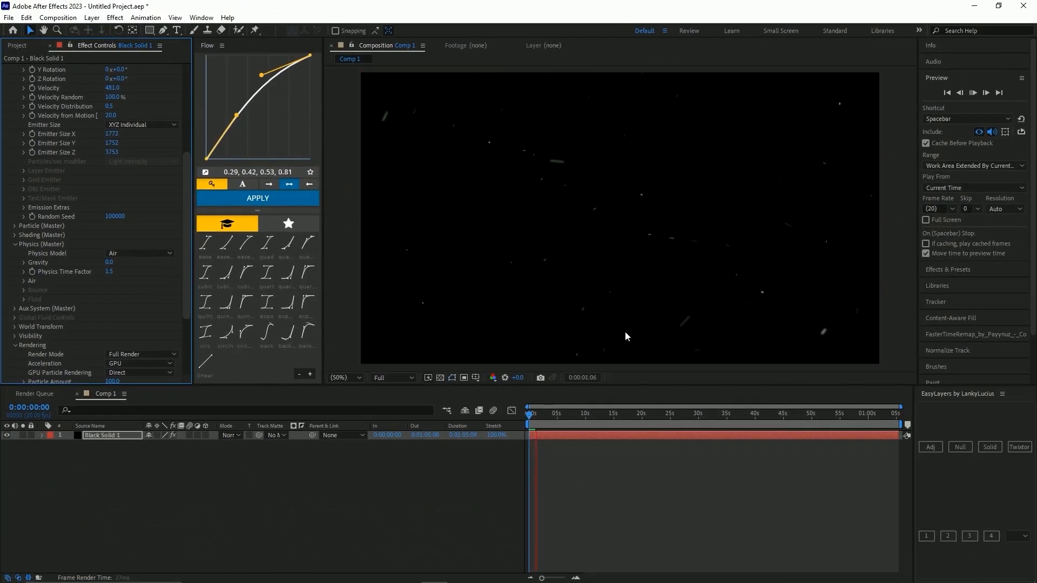
pyautogui.click(583, 446)
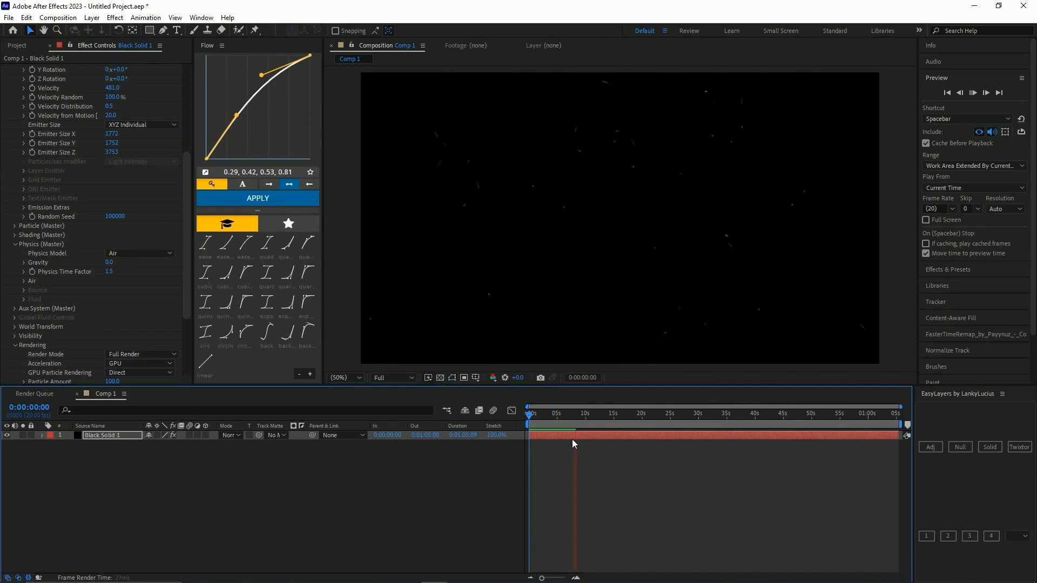
pyautogui.click(572, 439)
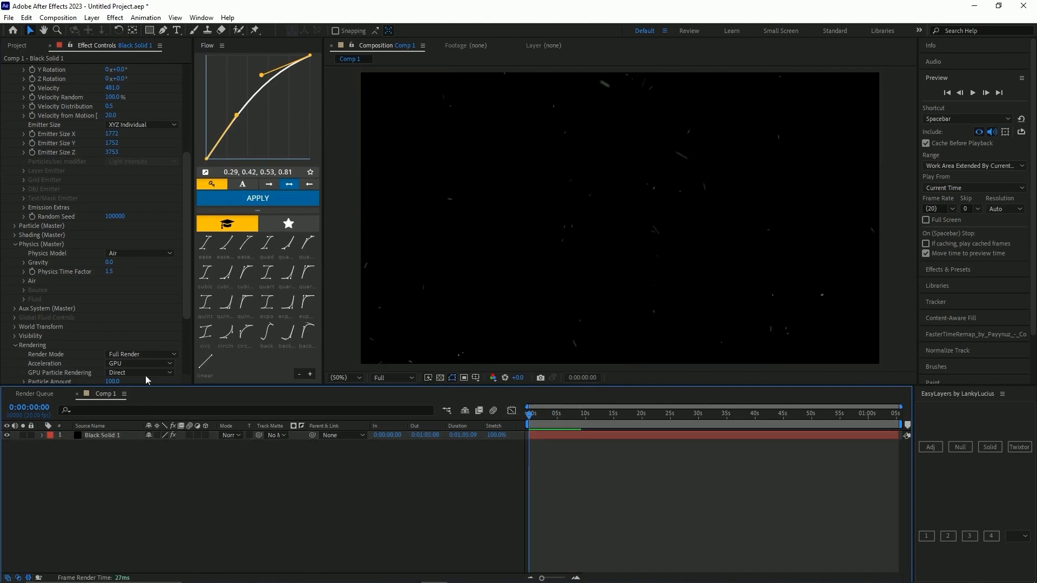
pyautogui.scroll(-3, 73, 309)
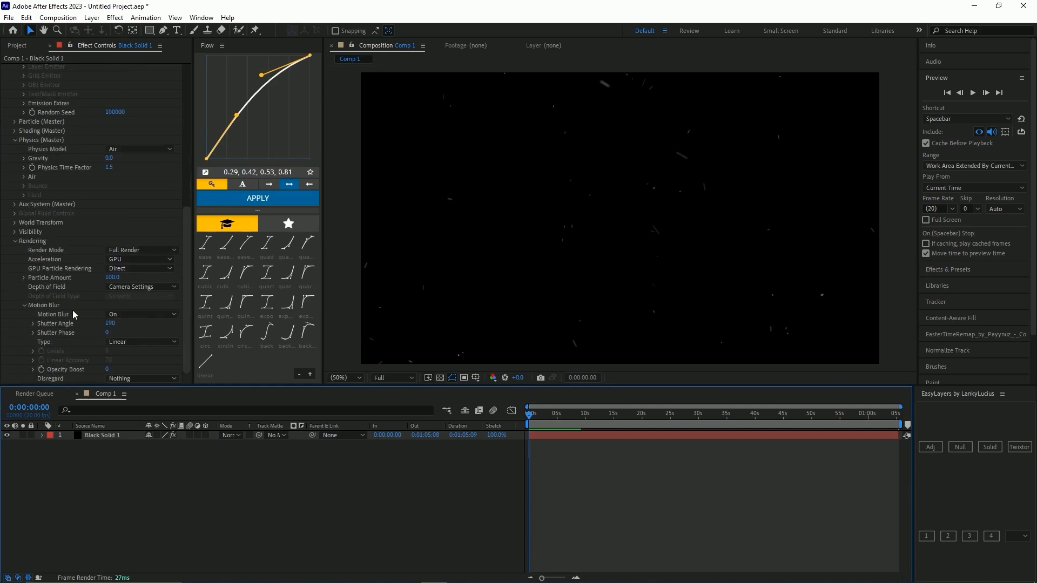
pyautogui.scroll(8, 72, 310)
pyautogui.click(16, 138)
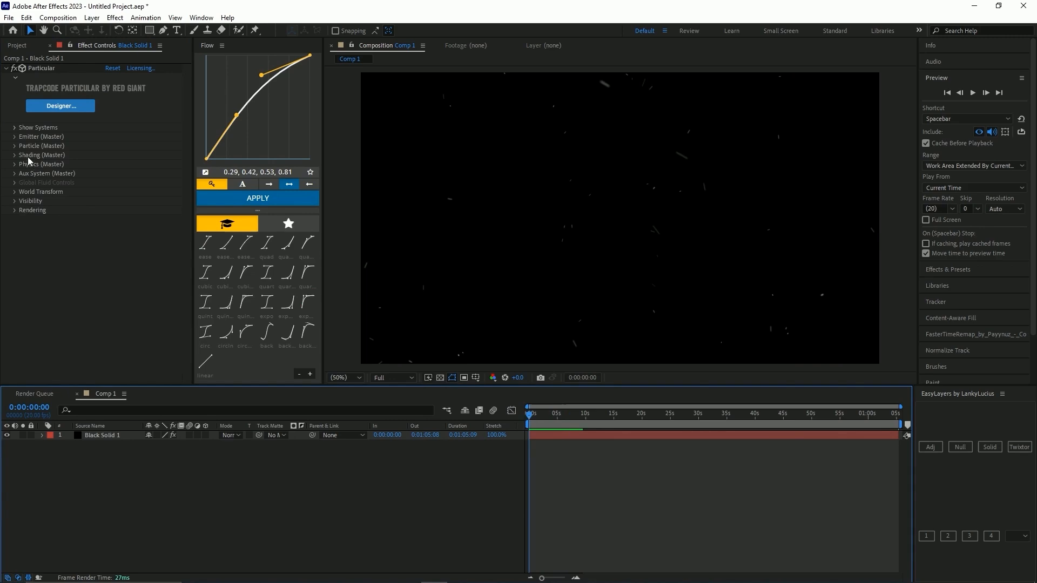
pyautogui.click(15, 147)
pyautogui.click(16, 147)
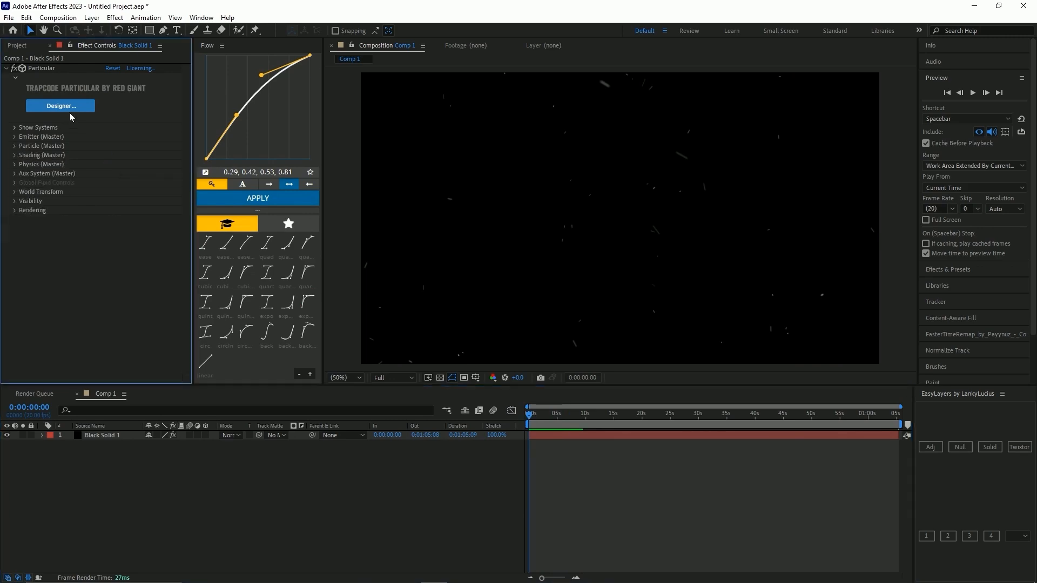
# Set the Master System's particle color to light blue (RGB 159, 213, 244) in the Particular Designer
pyautogui.click(69, 107)
pyautogui.click(475, 458)
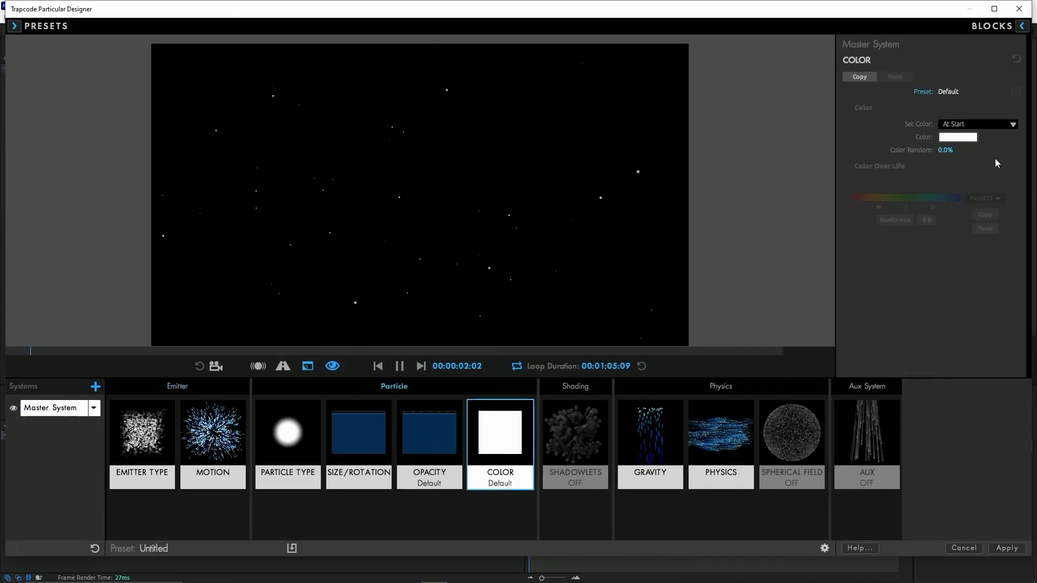
pyautogui.click(958, 137)
pyautogui.moveTo(529, 214); pyautogui.dragTo(575, 228)
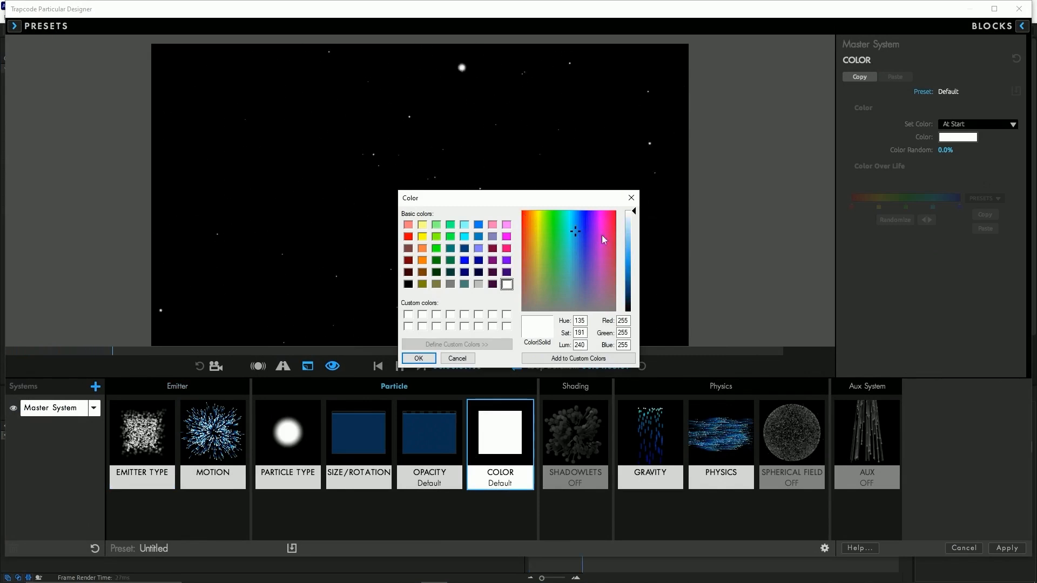
pyautogui.moveTo(635, 212); pyautogui.dragTo(637, 236)
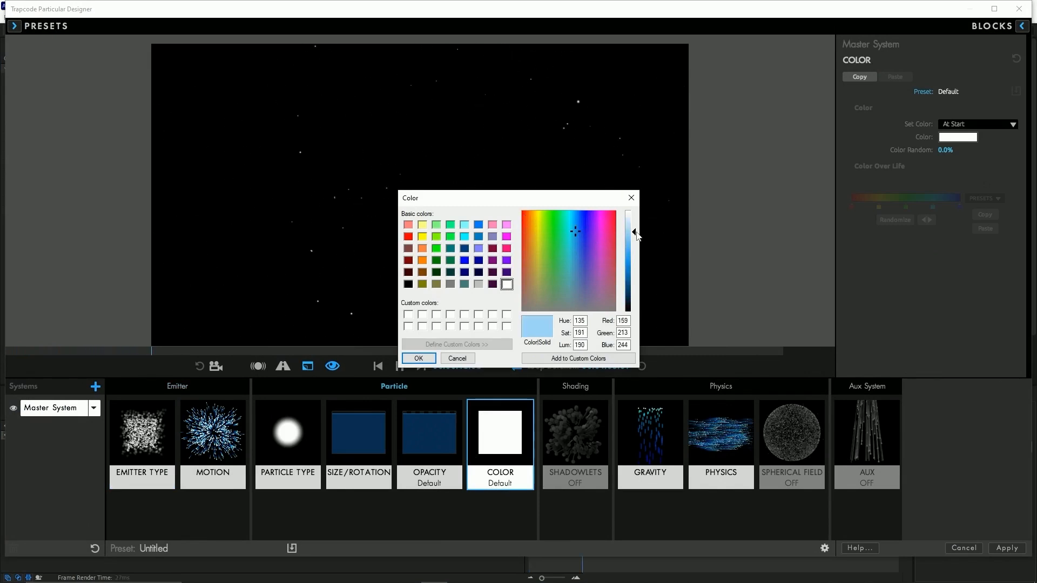
pyautogui.click(426, 358)
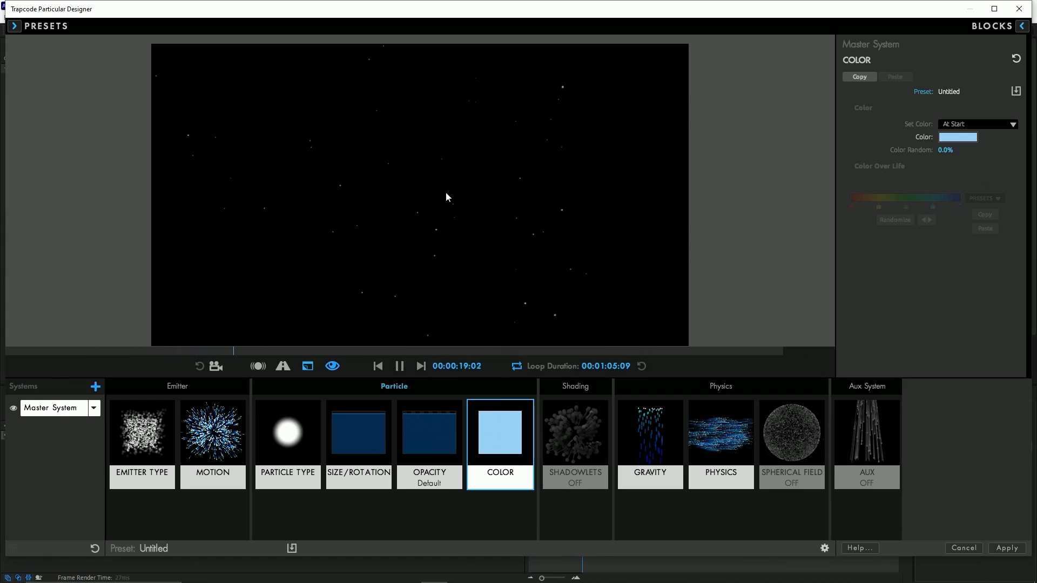
# Darken the particle color to RGB 133, 201, 241 and apply the Designer settings to the effect
pyautogui.click(967, 138)
pyautogui.moveTo(635, 232); pyautogui.dragTo(637, 240)
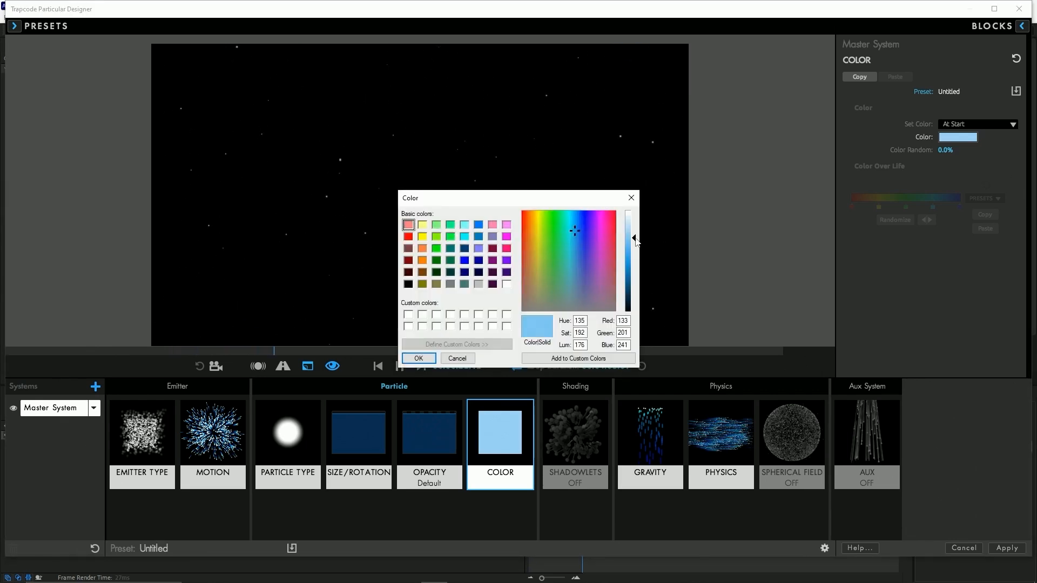
pyautogui.click(418, 358)
pyautogui.click(1007, 548)
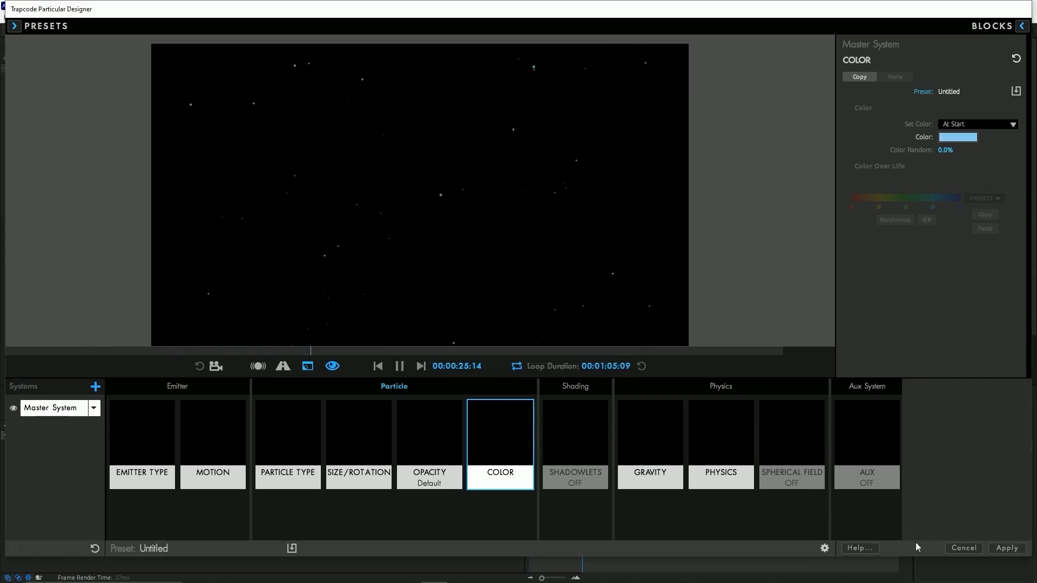
# Add Deep Glow to Black Solid 1 with a Radius of 1334 and Exposure of 1.47, and preview from the start
pyautogui.hotkey('ctrl', 'space')
pyautogui.write('d')
pyautogui.click(604, 477)
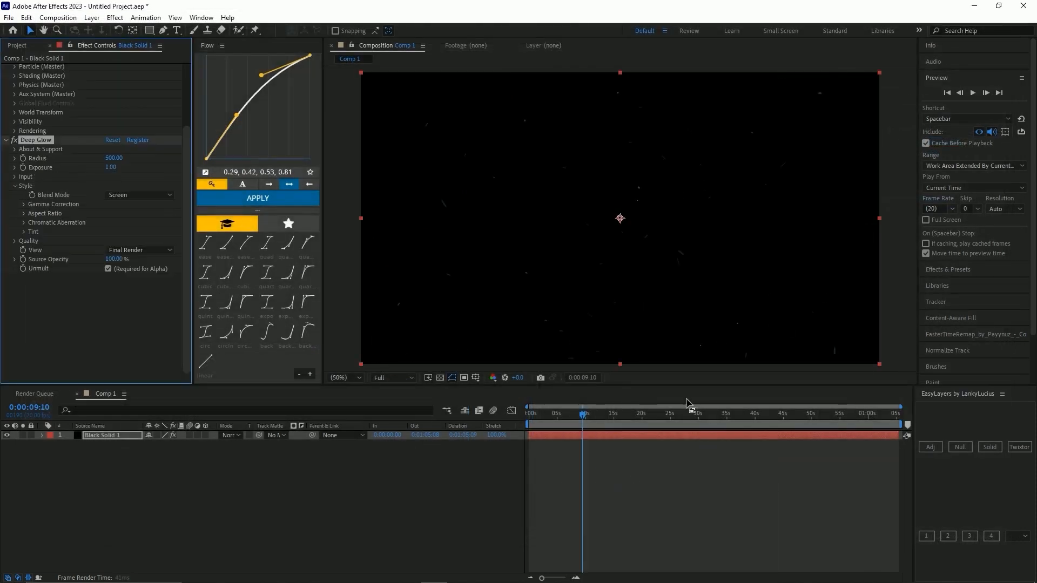
pyautogui.moveTo(114, 157); pyautogui.dragTo(576, 178)
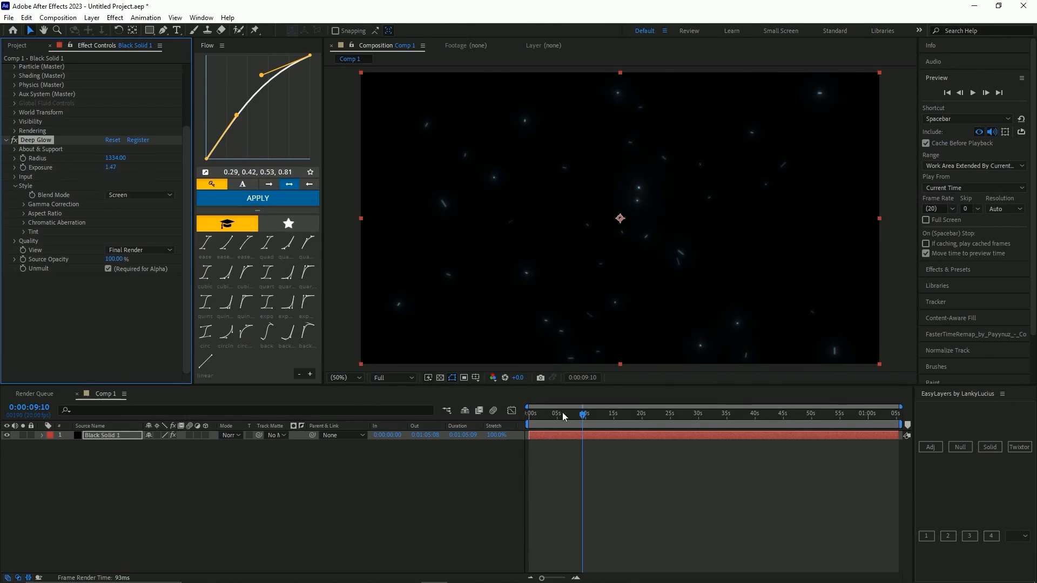
pyautogui.moveTo(562, 414); pyautogui.dragTo(489, 434)
pyautogui.press('space')
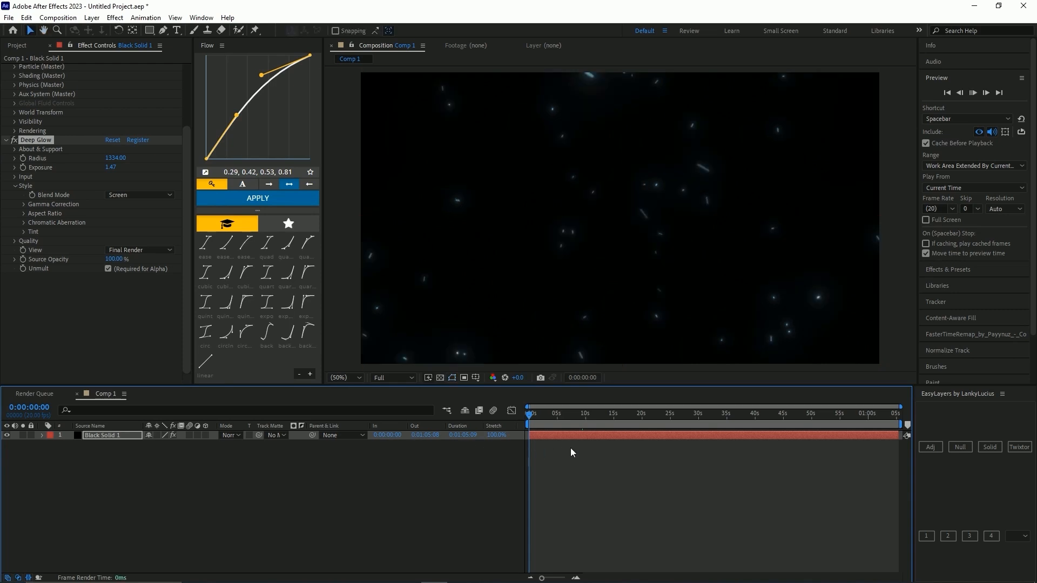
pyautogui.press('space')
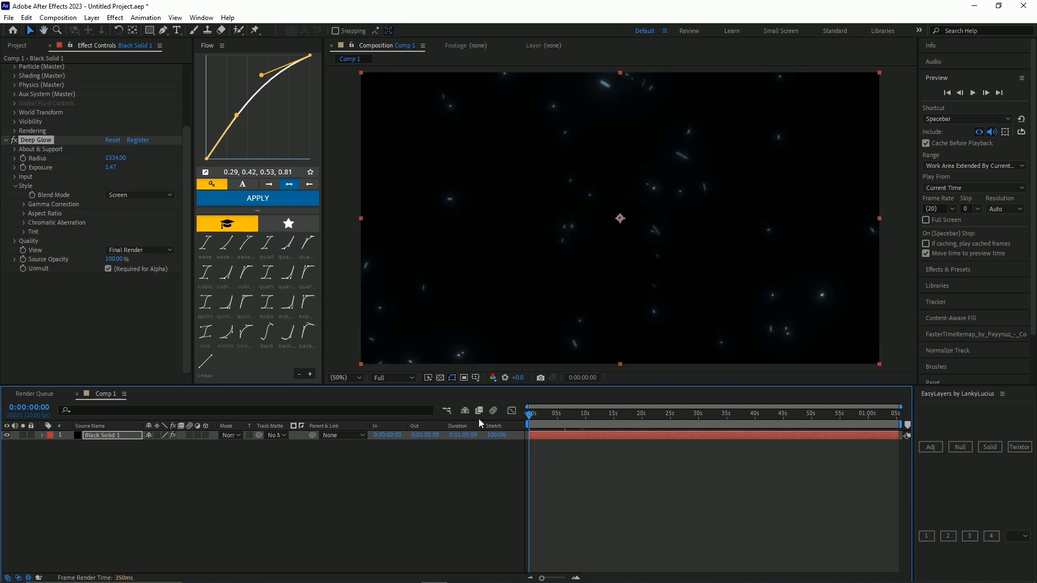
# Preview the glow and lower the Deep Glow Exposure on Black Solid 1 to 0.95
pyautogui.press('space')
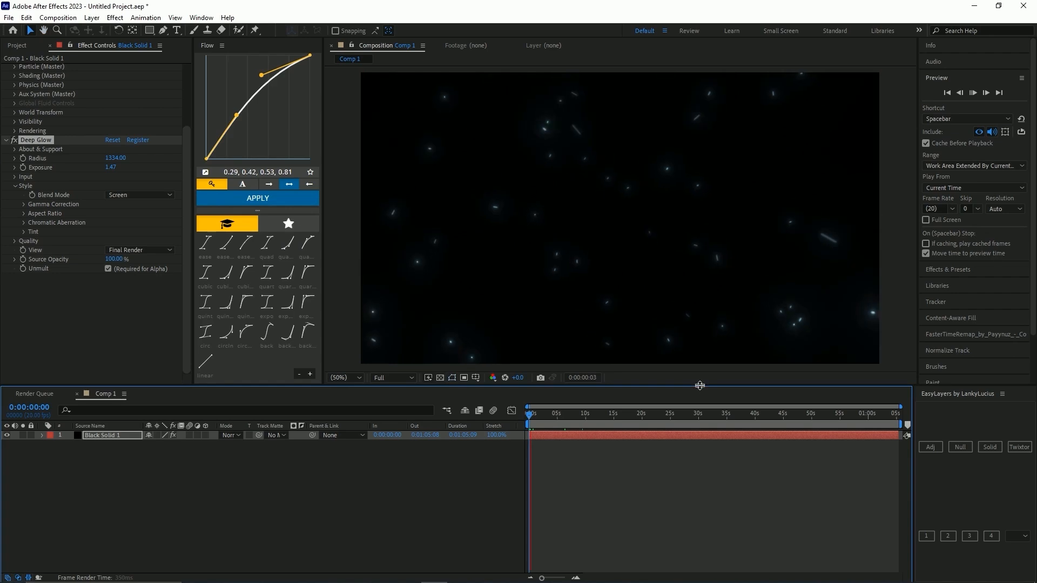
pyautogui.press('space')
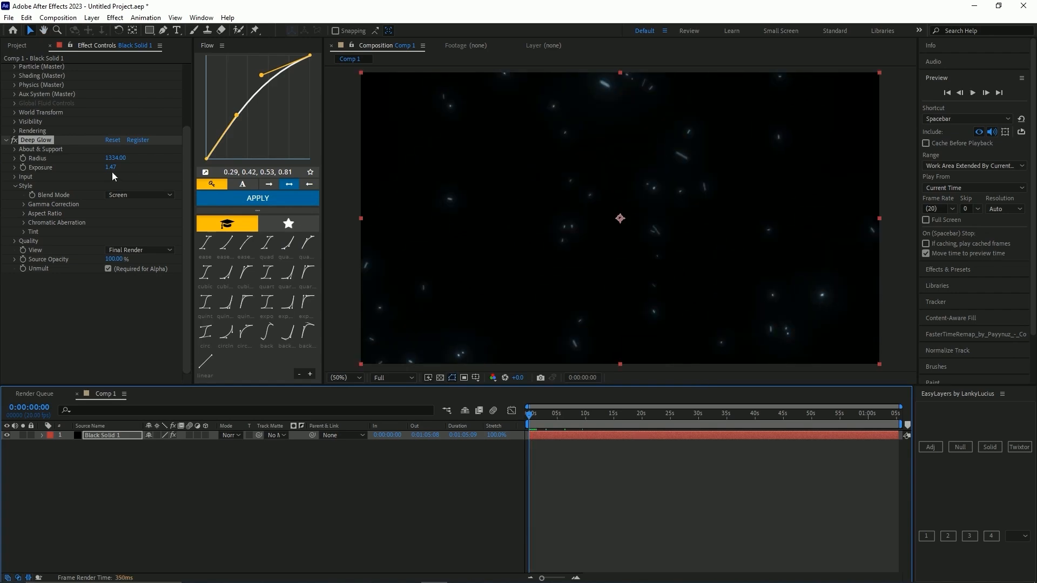
pyautogui.click(124, 175)
pyautogui.moveTo(112, 172); pyautogui.dragTo(78, 190)
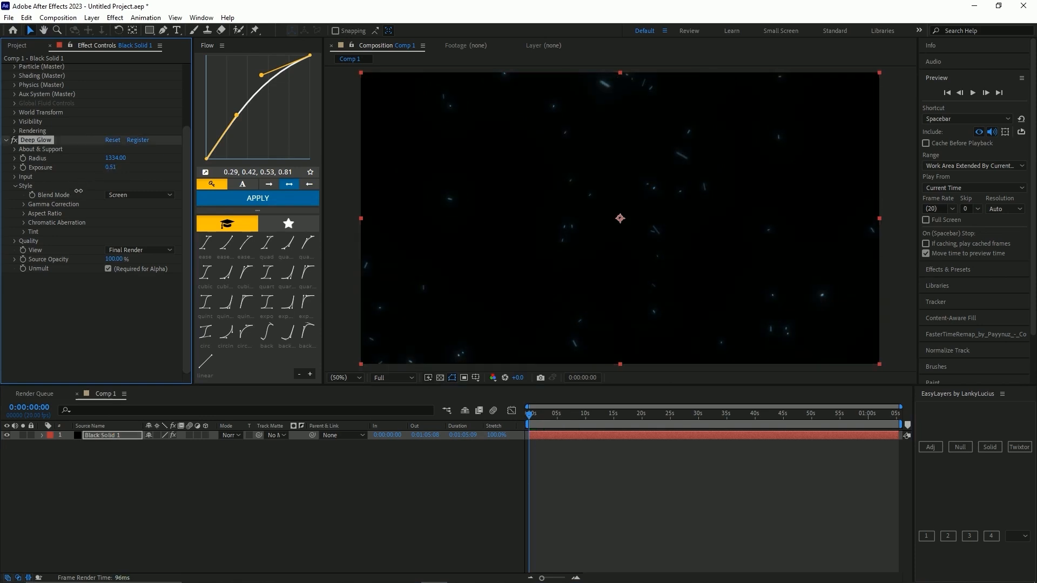
pyautogui.click(779, 517)
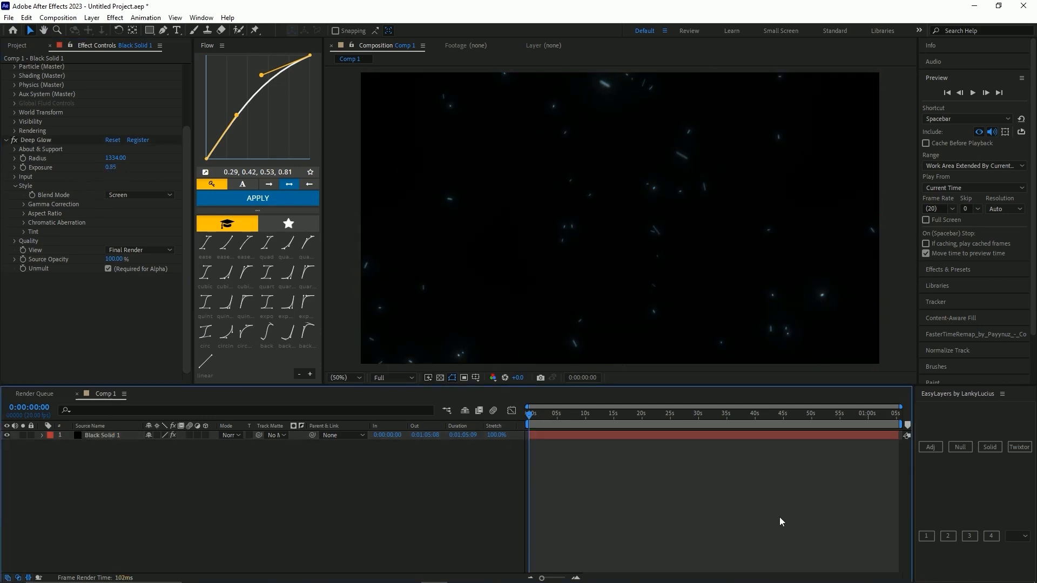
pyautogui.scroll(3, 132, 231)
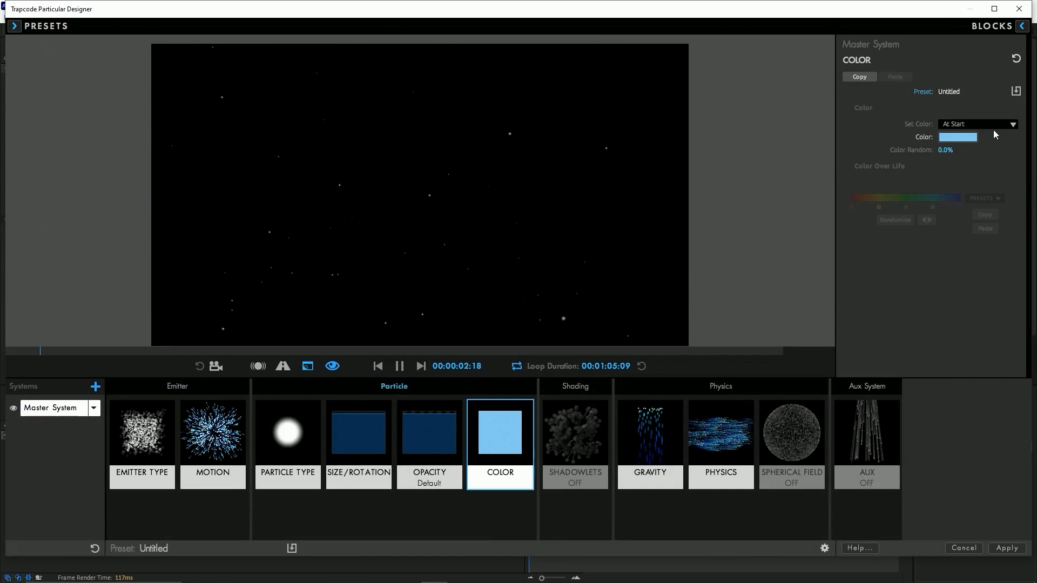
pyautogui.click(938, 124)
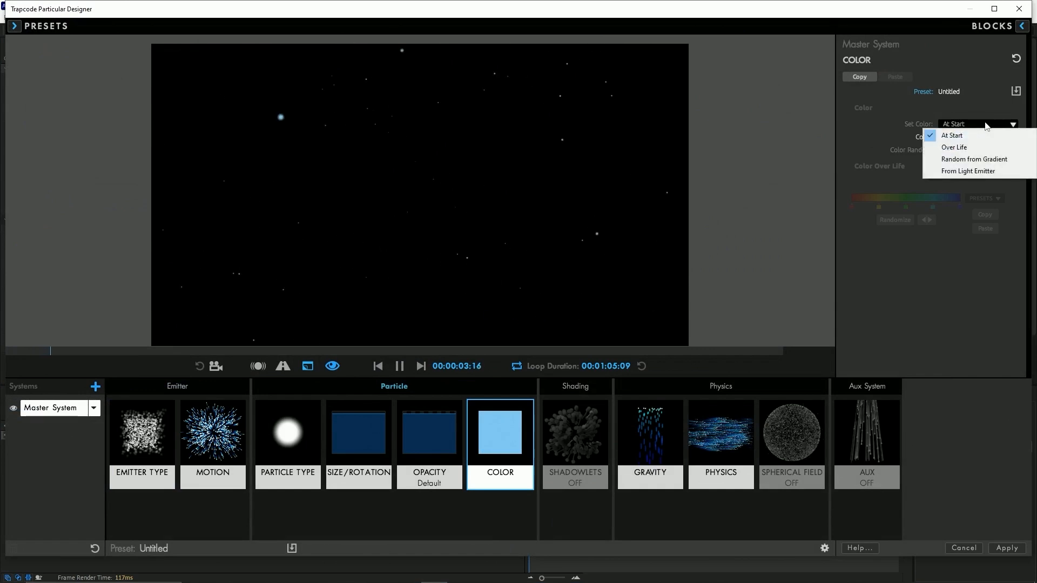
pyautogui.click(937, 124)
pyautogui.click(1008, 550)
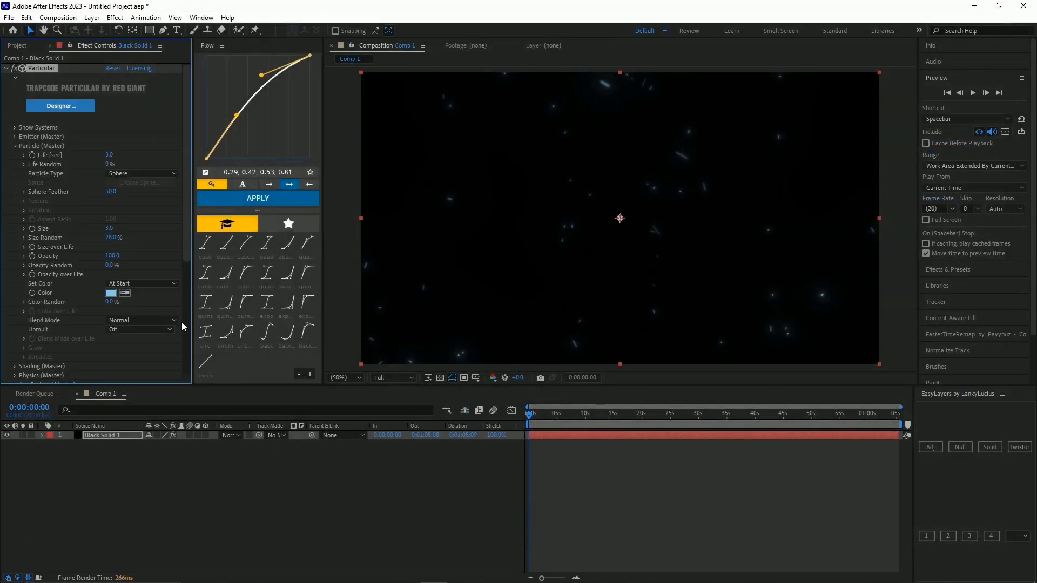
# Set the Master particle's Set Color to Over Life and open its Color block in the Particular Designer
pyautogui.click(144, 284)
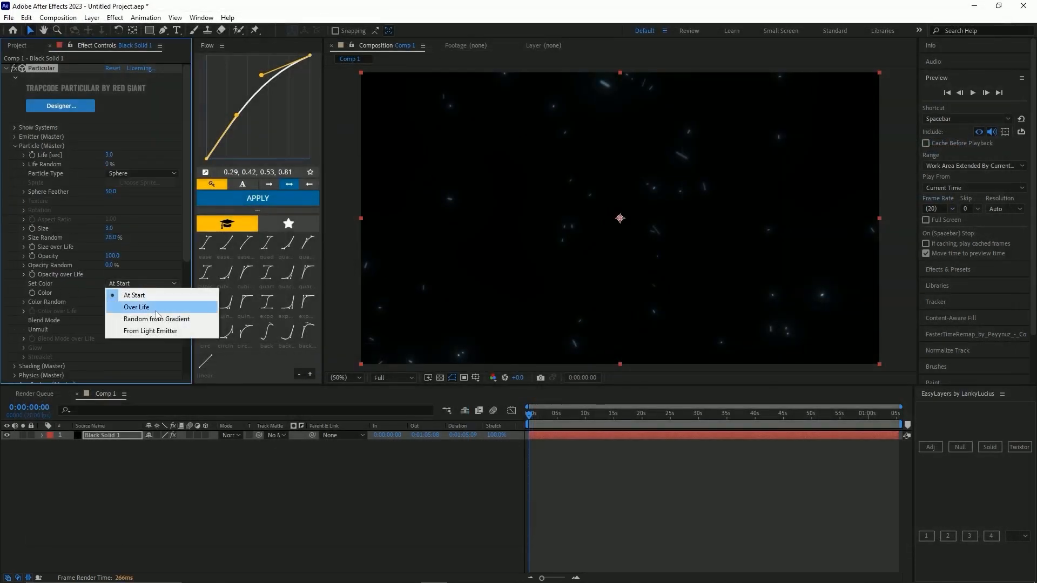
pyautogui.click(156, 305)
pyautogui.click(61, 106)
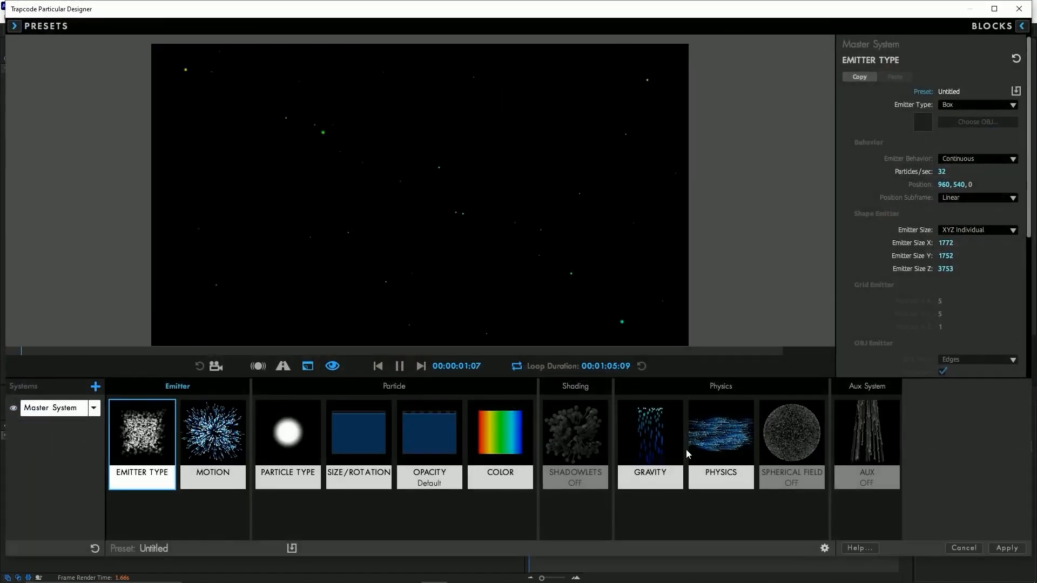
pyautogui.click(507, 462)
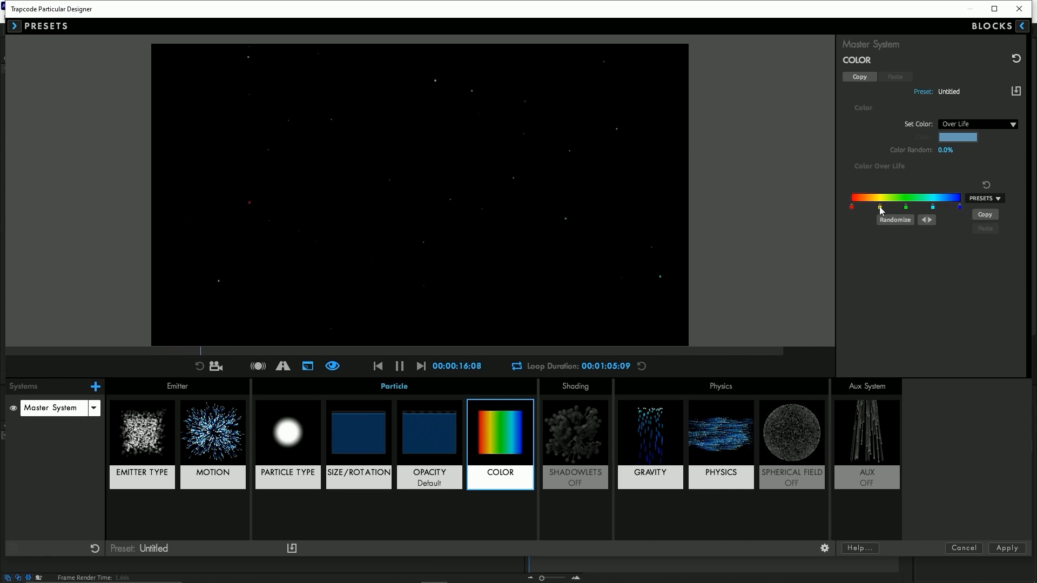
# Remove the yellow, red and green stops from the Color Over Life gradient, leaving only a cyan-to-blue blend
pyautogui.moveTo(880, 208); pyautogui.dragTo(892, 333)
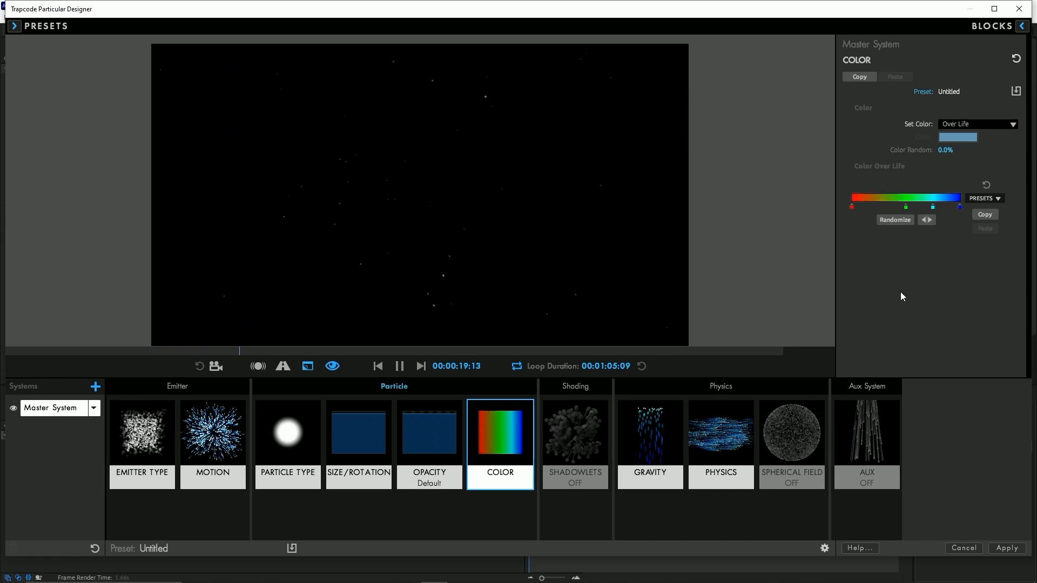
pyautogui.moveTo(852, 208); pyautogui.dragTo(877, 303)
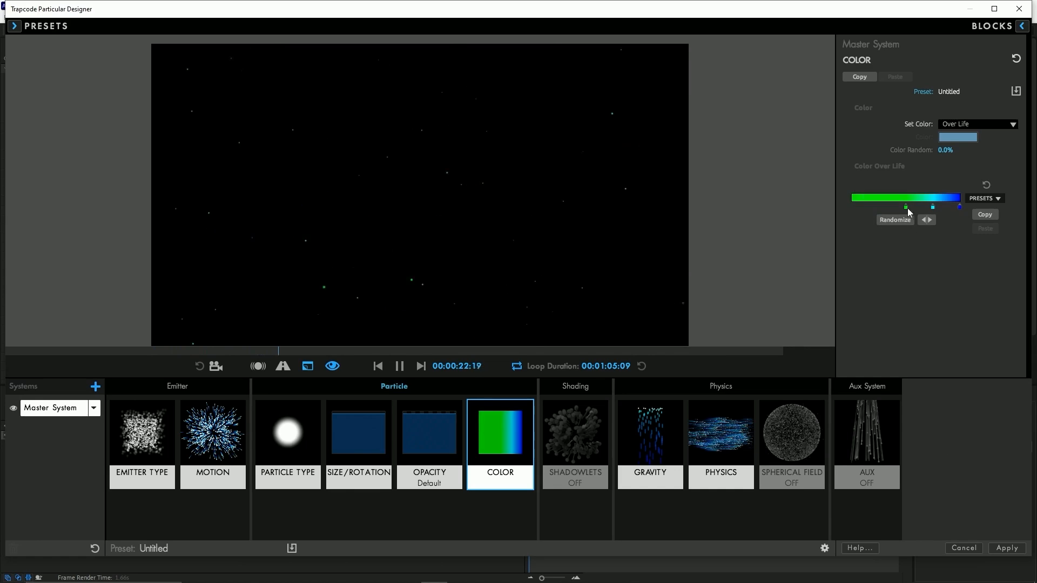
pyautogui.moveTo(792, 226); pyautogui.dragTo(794, 230)
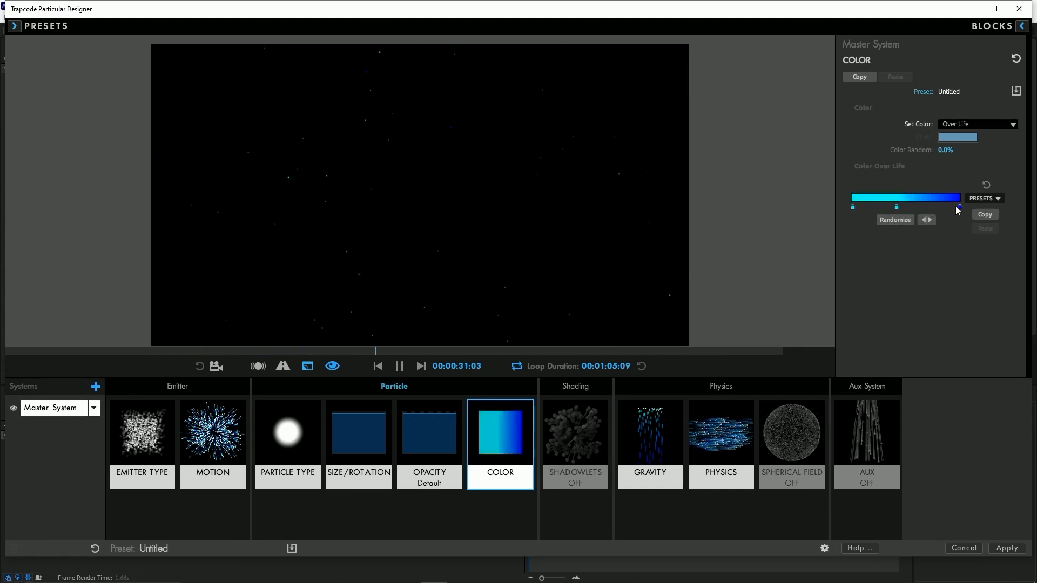
# Place the blue gradient stop just before the end, recolor it to RGB 98, 98, 255, and shift the middle cyan stop closer to it
pyautogui.moveTo(960, 207); pyautogui.dragTo(939, 211)
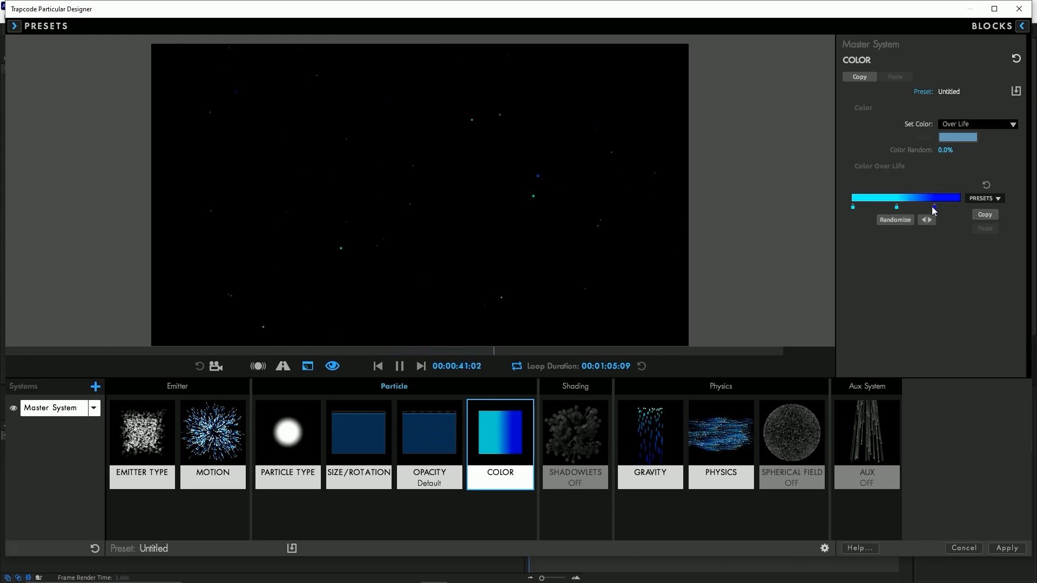
pyautogui.moveTo(926, 206); pyautogui.dragTo(919, 198)
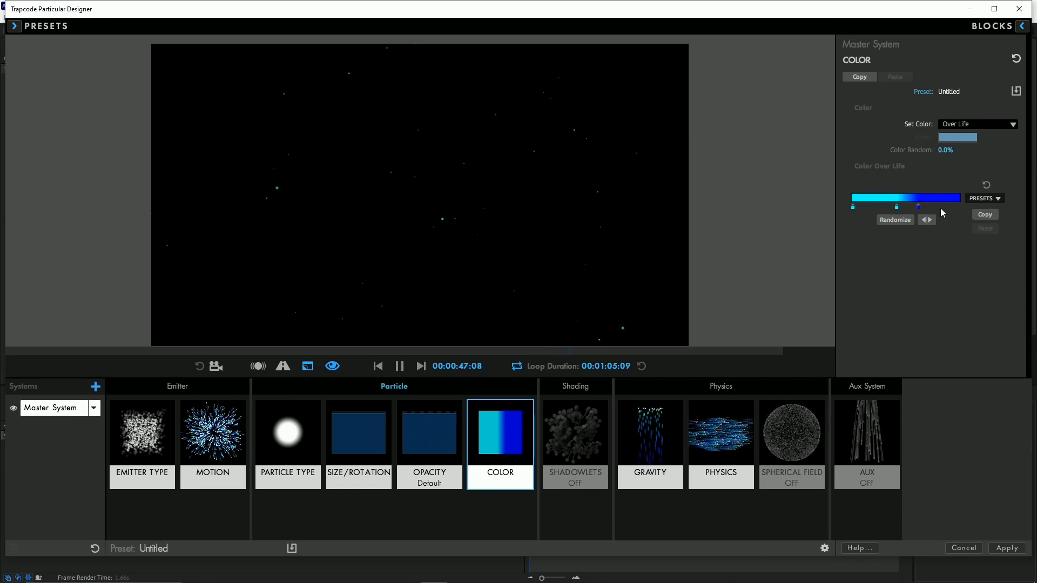
pyautogui.moveTo(919, 207); pyautogui.dragTo(948, 210)
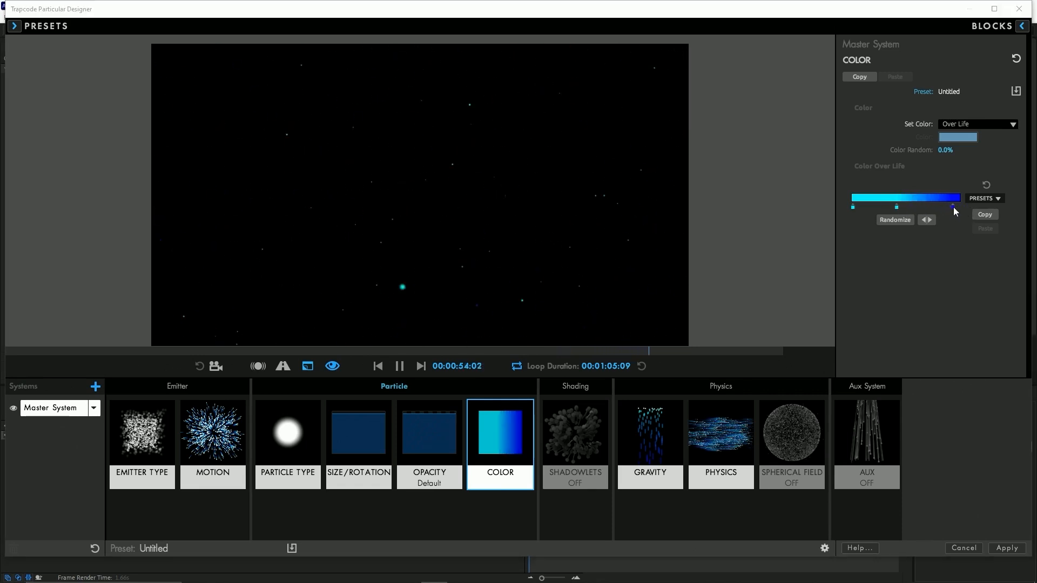
pyautogui.doubleClick(953, 208)
pyautogui.moveTo(630, 262); pyautogui.dragTo(630, 252)
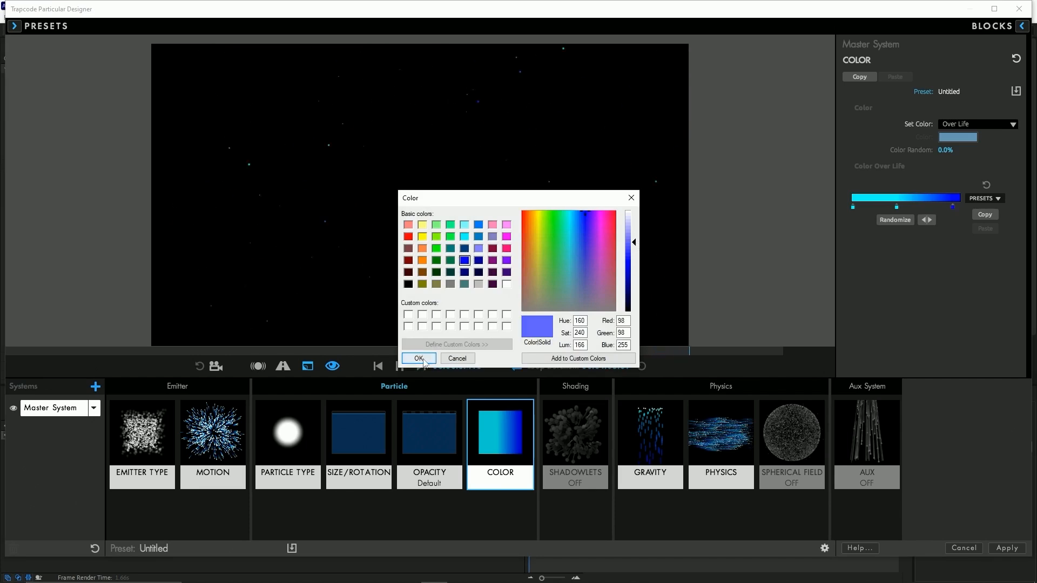
pyautogui.click(419, 358)
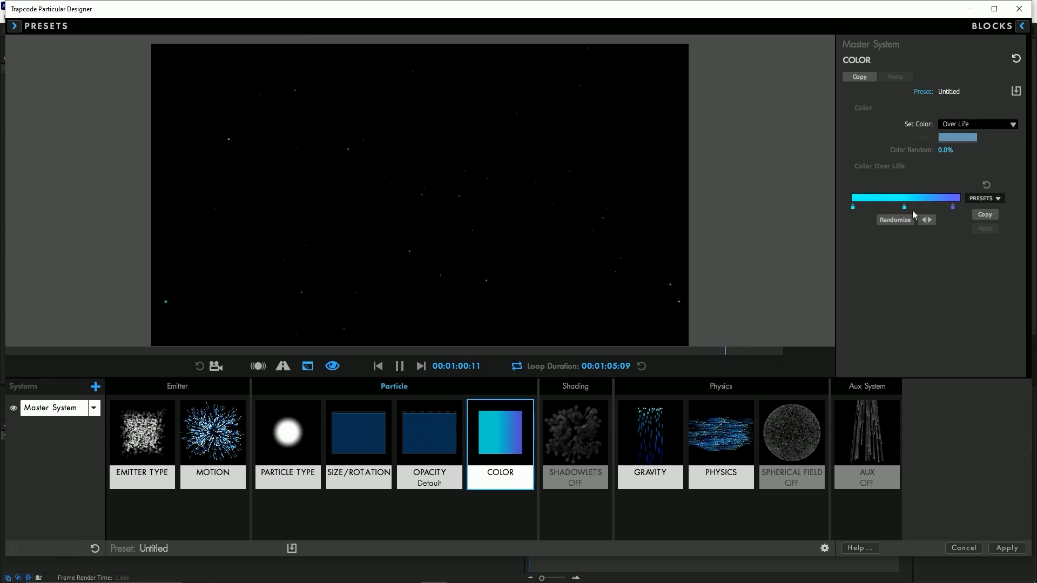
pyautogui.moveTo(905, 207); pyautogui.dragTo(921, 207)
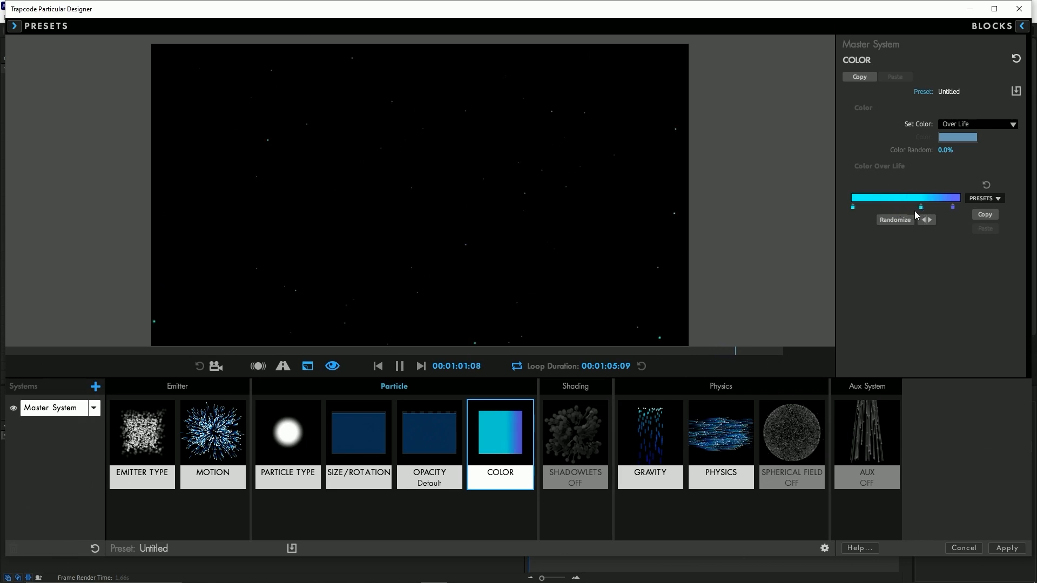
# Recolor the gradient's first stop to pale cyan (RGB 193, 255, 255) and apply the Designer settings
pyautogui.doubleClick(853, 206)
pyautogui.moveTo(628, 261); pyautogui.dragTo(628, 223)
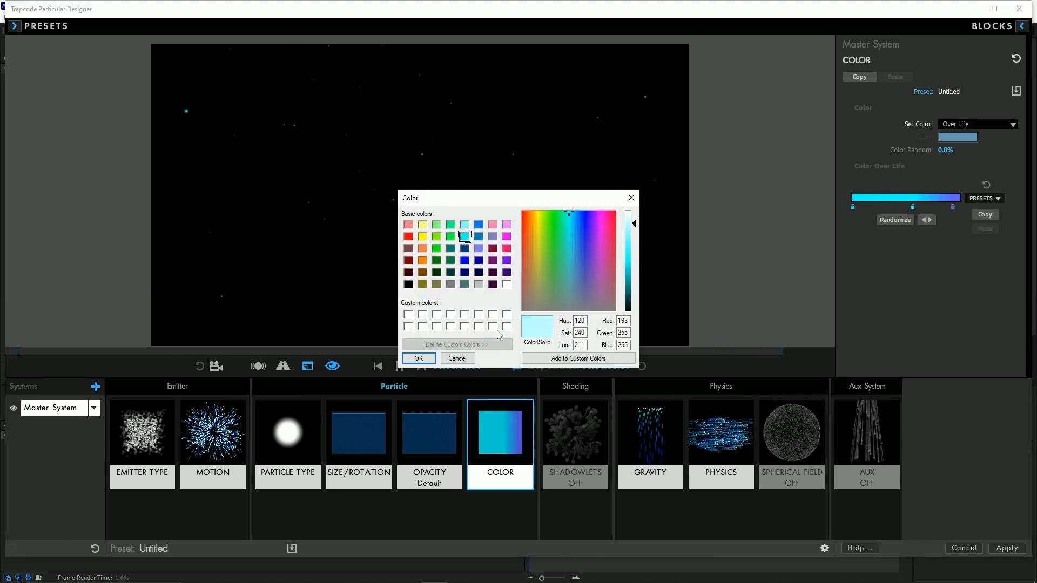
pyautogui.click(419, 358)
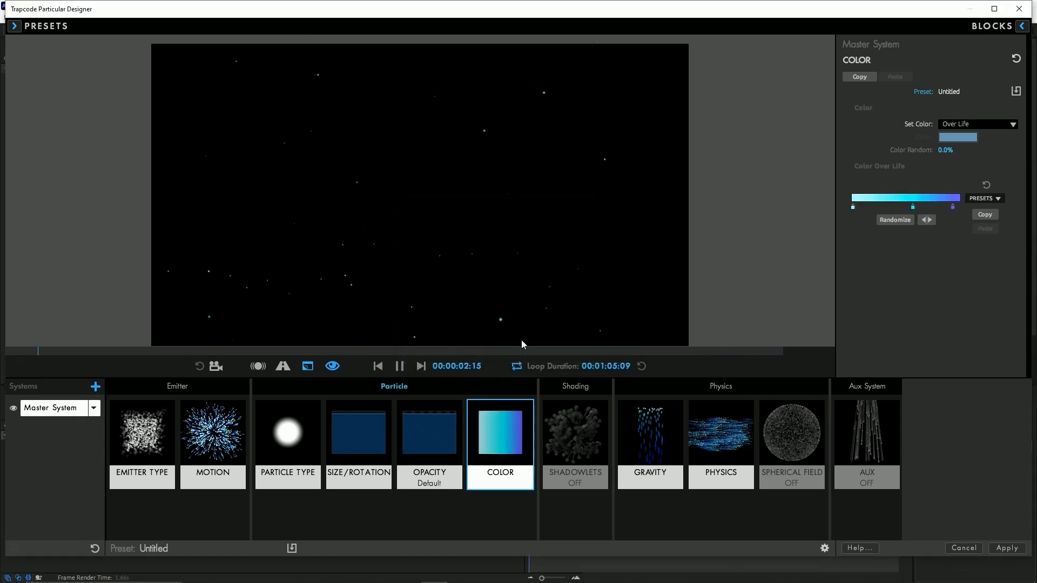
pyautogui.click(1007, 548)
# Preview the recolored particles from the start of the composition
pyautogui.click(673, 505)
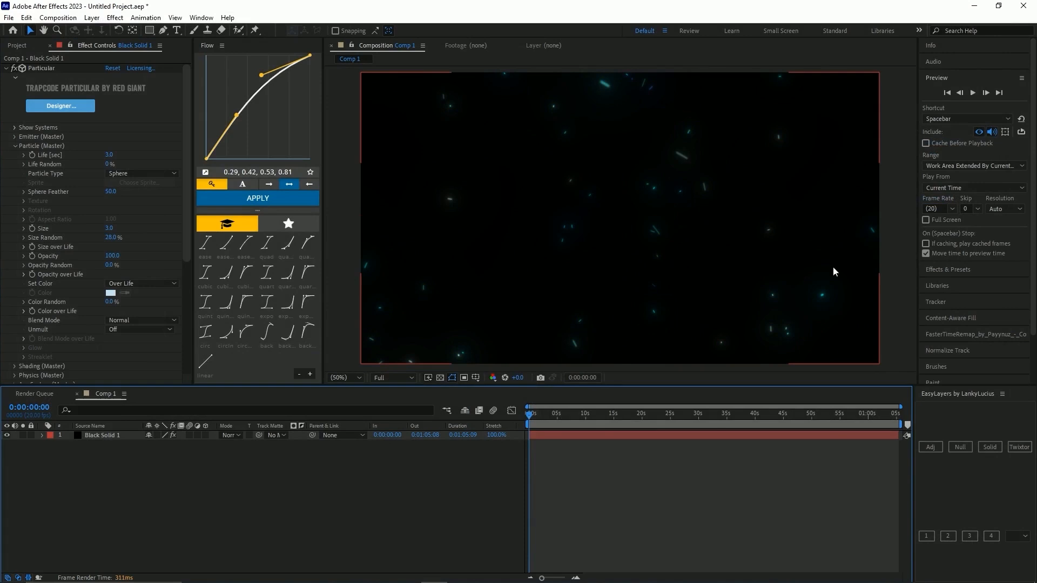
pyautogui.press('space')
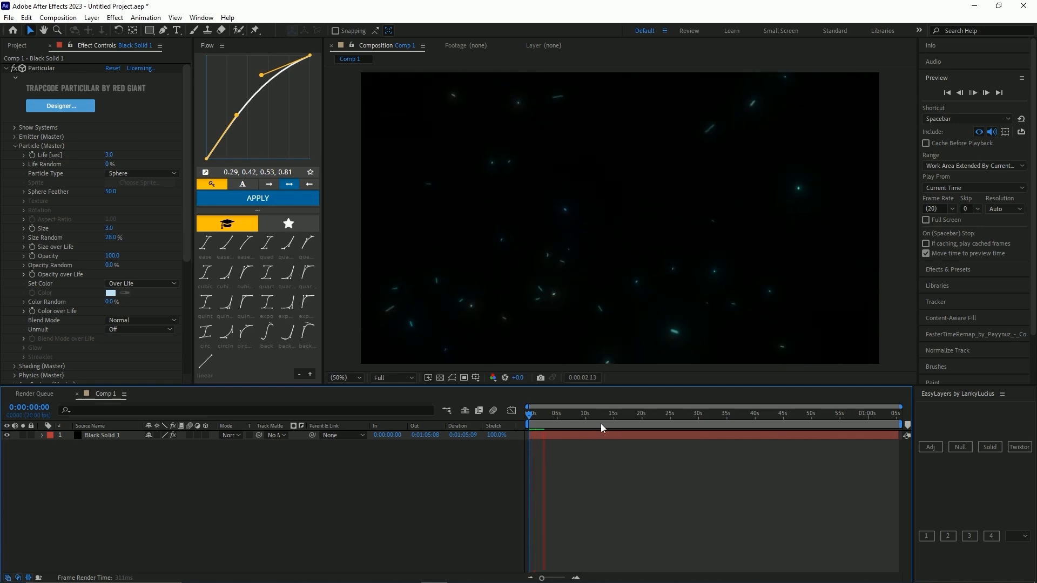
pyautogui.press('space')
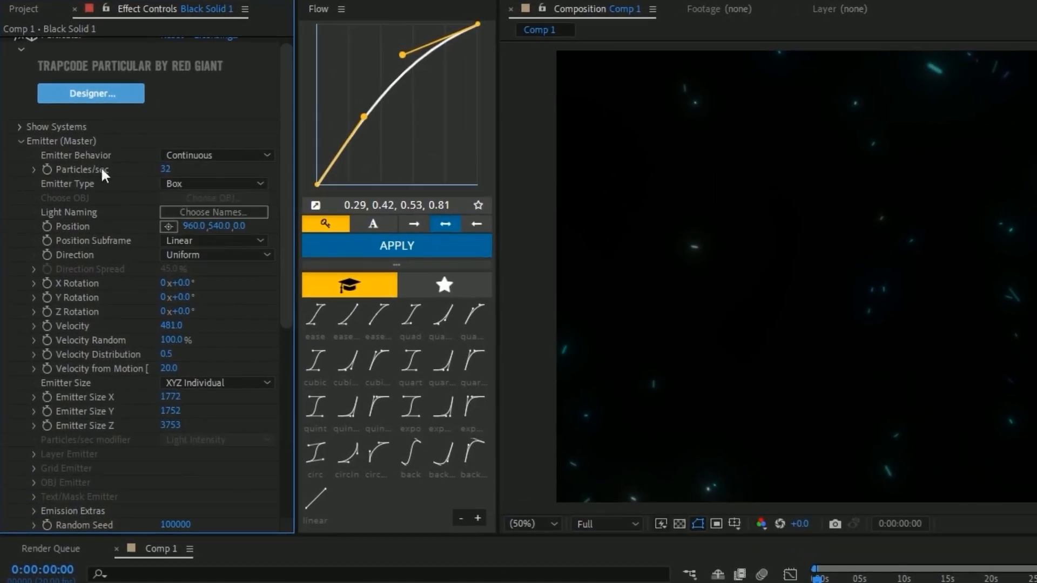
# Try the Master emitter at a Position Z of 267 and preview the particles from the start
pyautogui.click(96, 92)
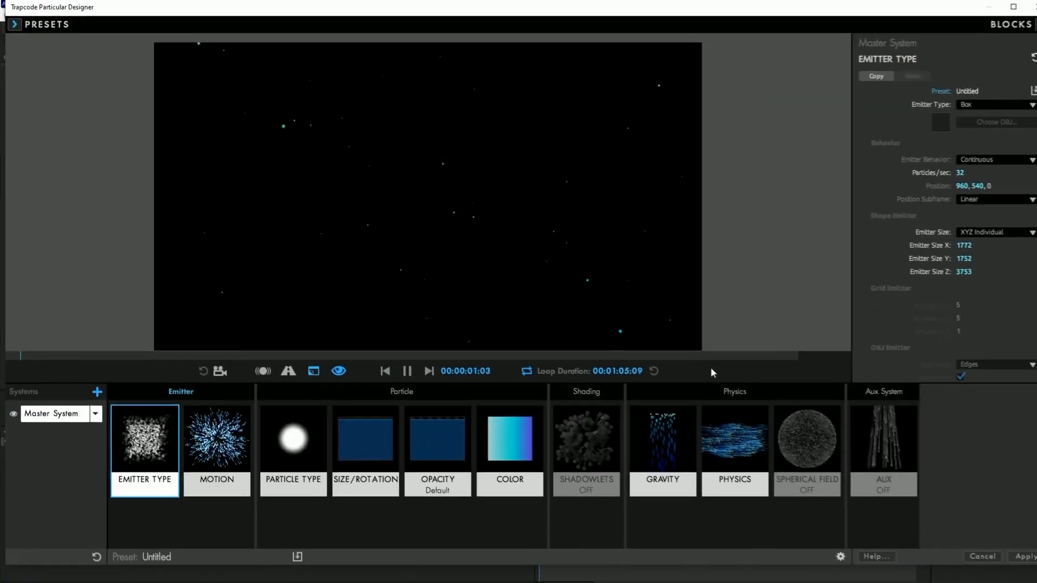
pyautogui.click(1015, 556)
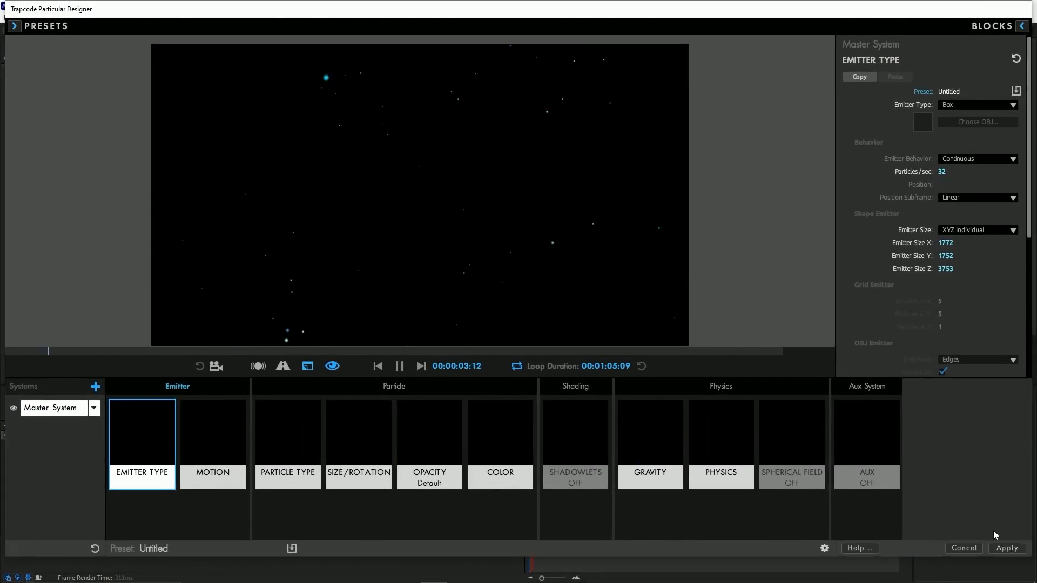
pyautogui.moveTo(156, 186); pyautogui.dragTo(301, 185)
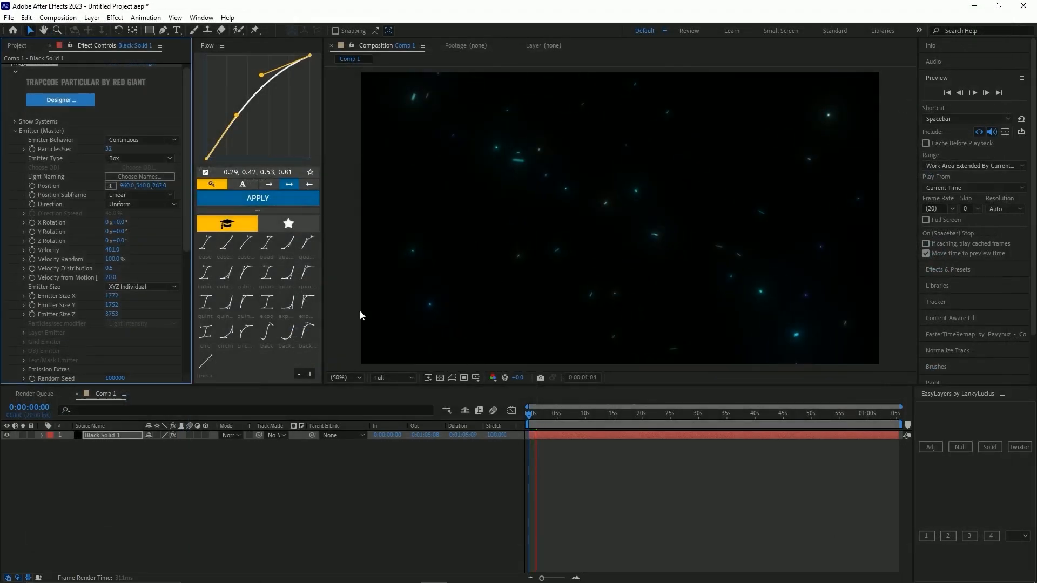
pyautogui.moveTo(530, 415); pyautogui.dragTo(523, 421)
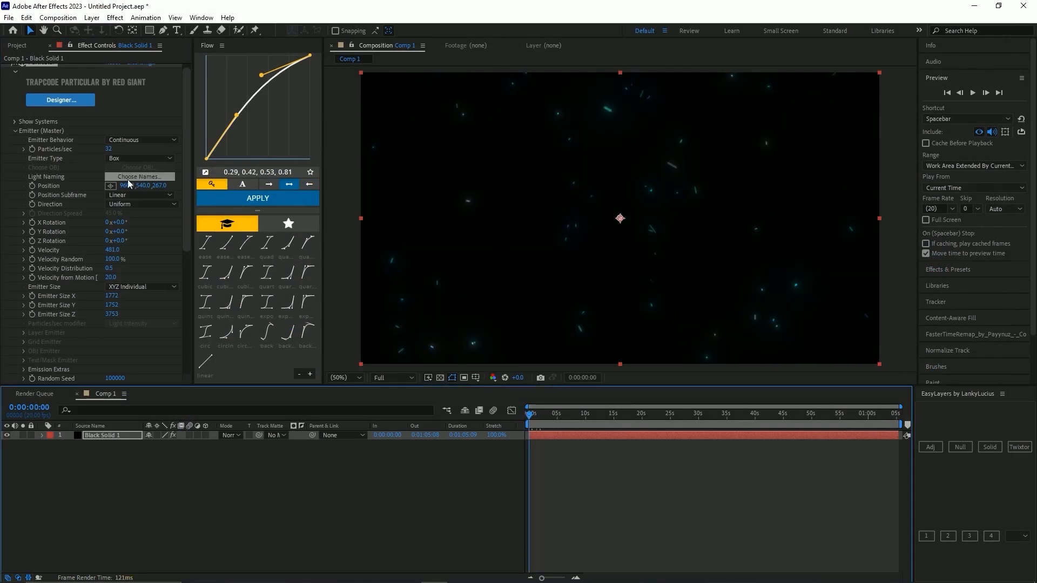
# Set the Master emitter's Position Z to -1902 and preview the particles from the start
pyautogui.moveTo(156, 185); pyautogui.dragTo(1011, 185)
pyautogui.moveTo(128, 185); pyautogui.dragTo(1, 185)
pyautogui.hotkey('ctrl', 'z')
pyautogui.hotkey('ctrl', 'z')
pyautogui.press('space')
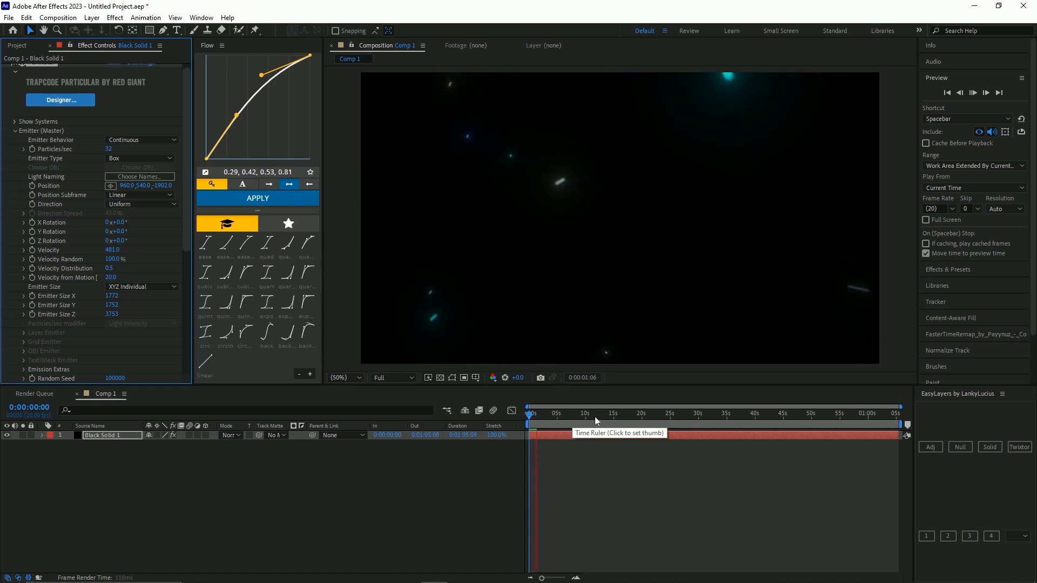
pyautogui.moveTo(539, 415); pyautogui.dragTo(461, 422)
pyautogui.press('space')
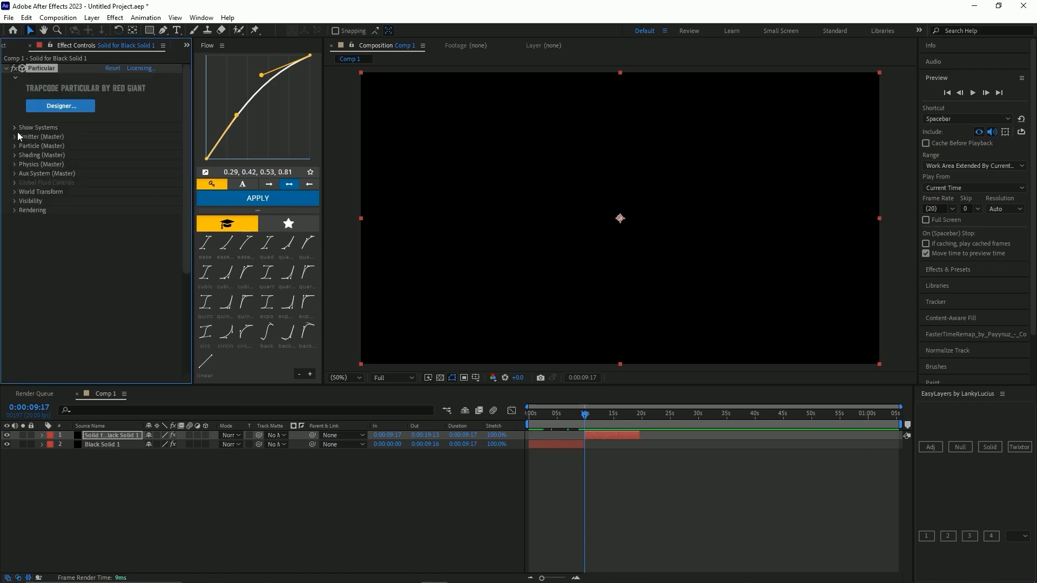
# In the second solid's Particular Designer, set the Emitter Type to Box, switch Emitter Size to XYZ Individual, and increase Emitter Size Z
pyautogui.click(15, 137)
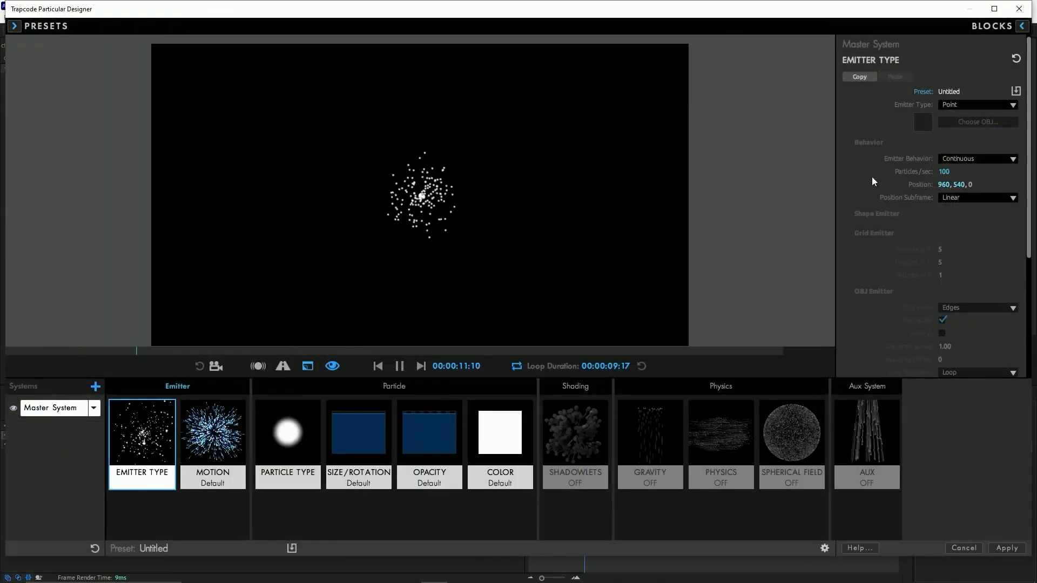
pyautogui.click(972, 105)
pyautogui.click(968, 128)
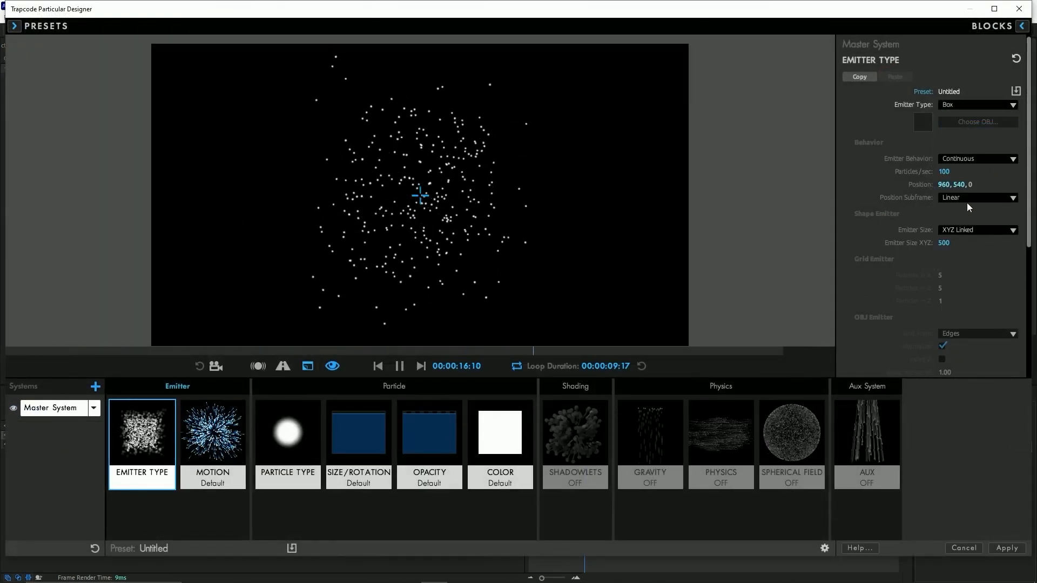
pyautogui.click(975, 231)
pyautogui.click(968, 256)
pyautogui.moveTo(945, 269); pyautogui.dragTo(974, 243)
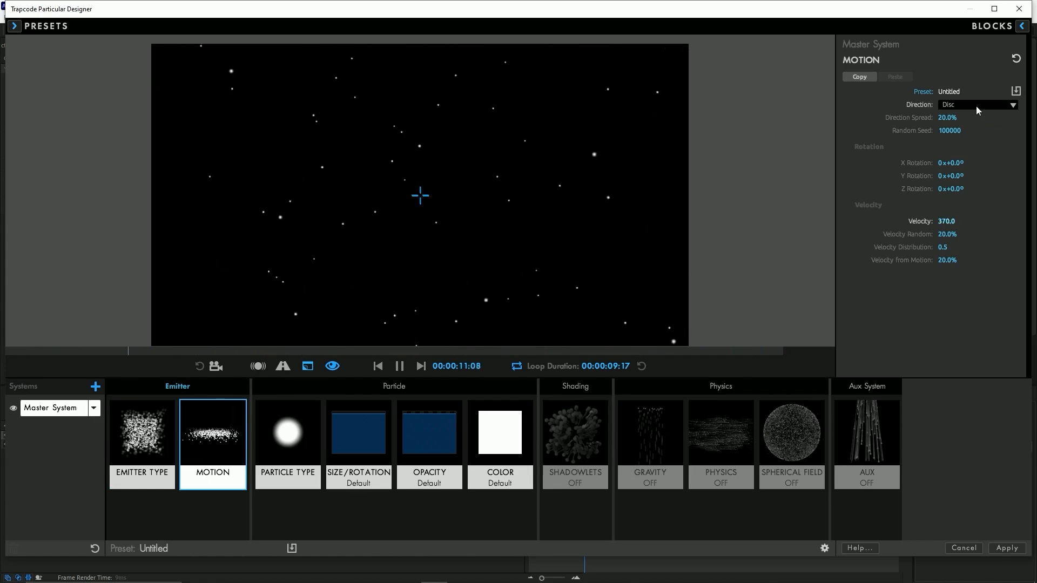
# Set the second solid's emitter motion Direction to Bi-Directional
pyautogui.click(974, 105)
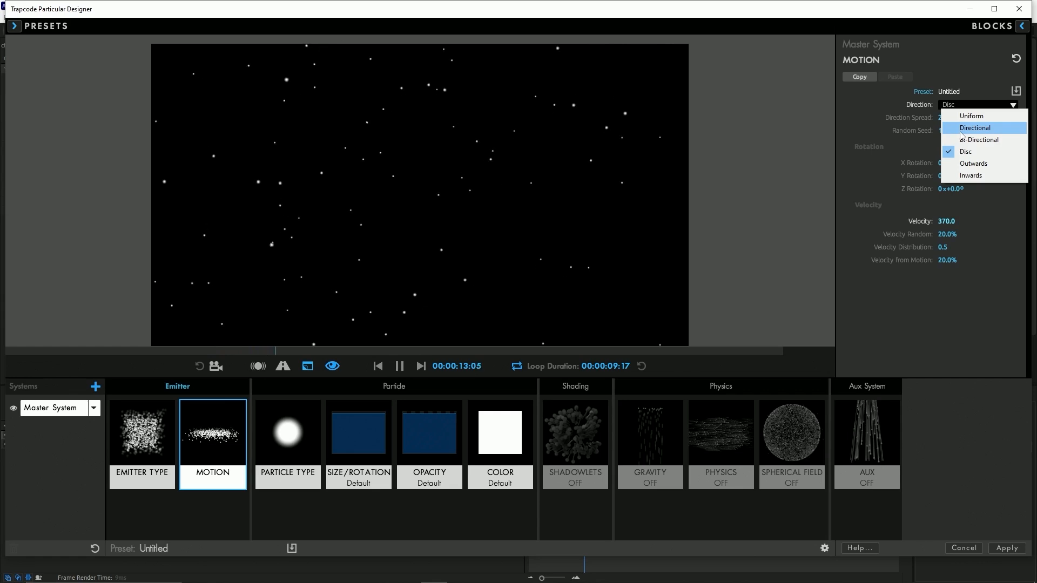
pyautogui.click(963, 140)
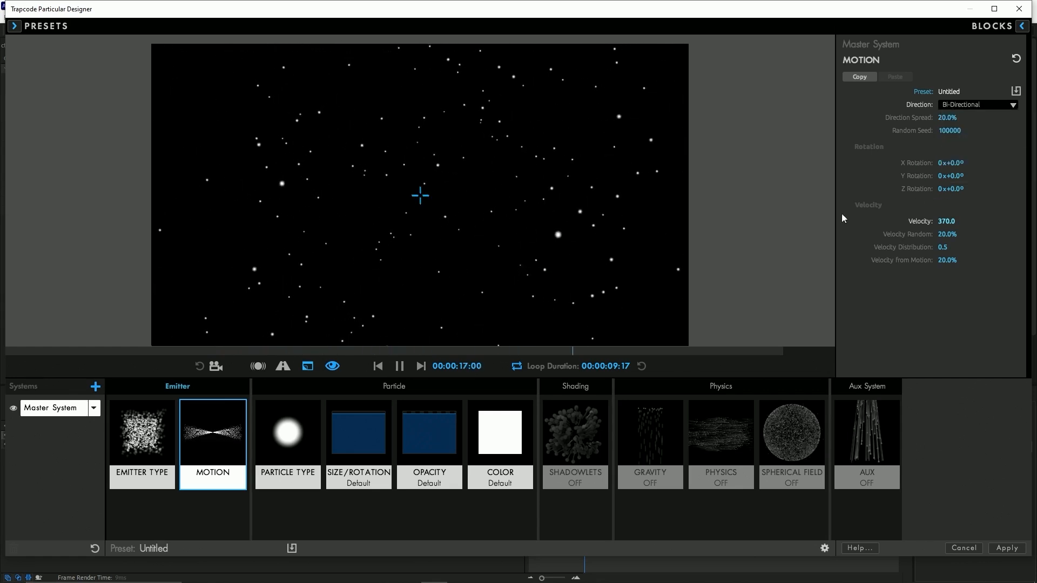
# Raise the emitter's Velocity Random to 100% and set the Particle Type to Textured Polygon Colorize
pyautogui.moveTo(955, 237); pyautogui.dragTo(1011, 238)
pyautogui.click(285, 475)
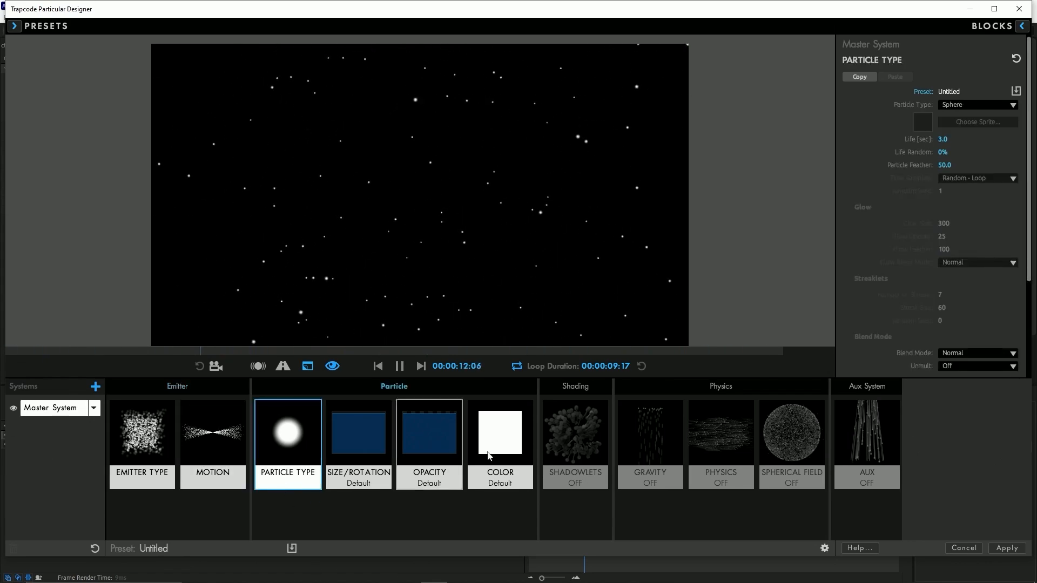
pyautogui.click(967, 104)
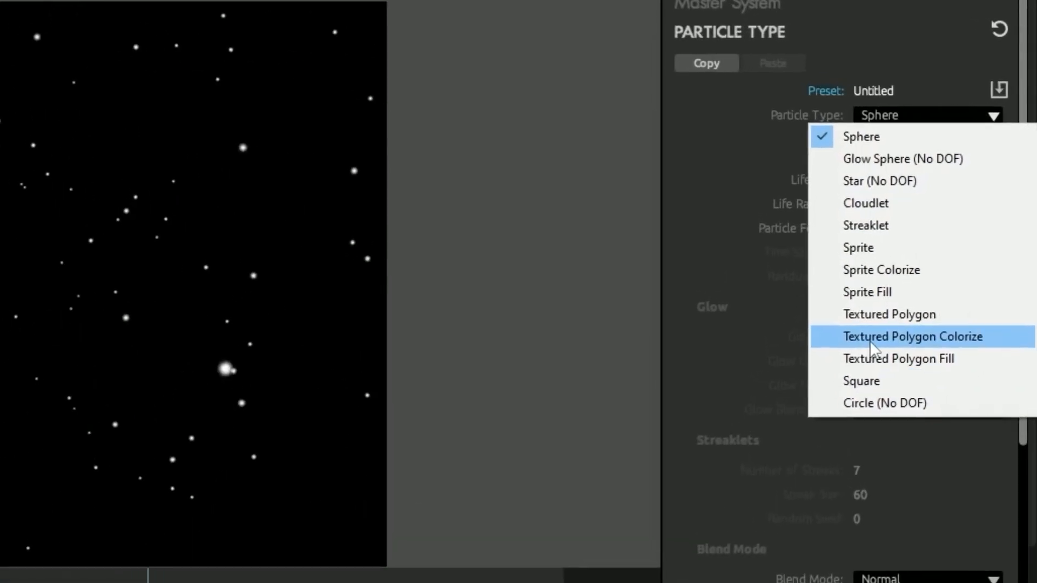
pyautogui.click(876, 320)
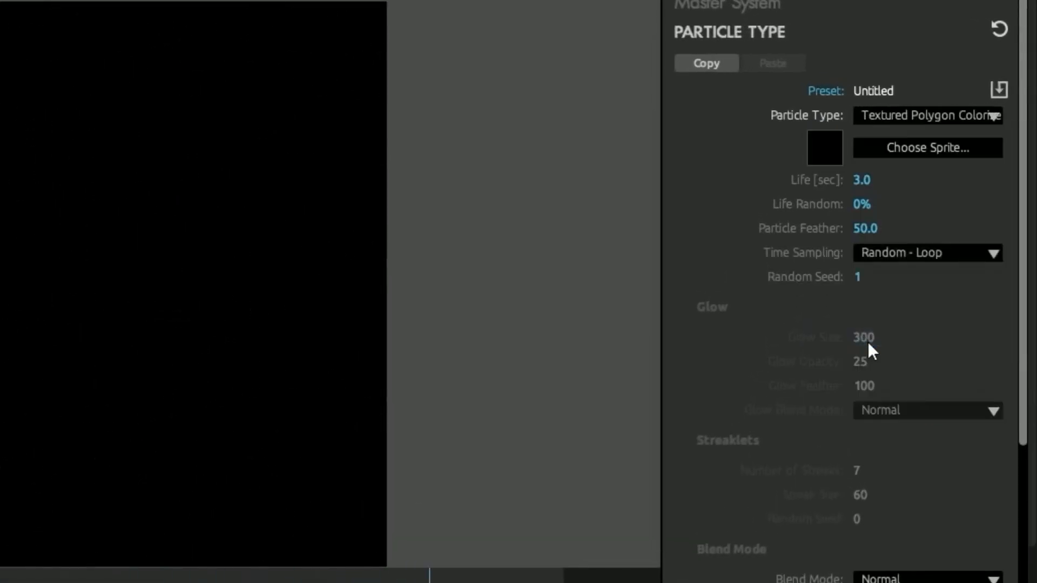
# Browse the sprite library and assign the Pentagon Fill 2D shape as the particle sprite
pyautogui.click(898, 154)
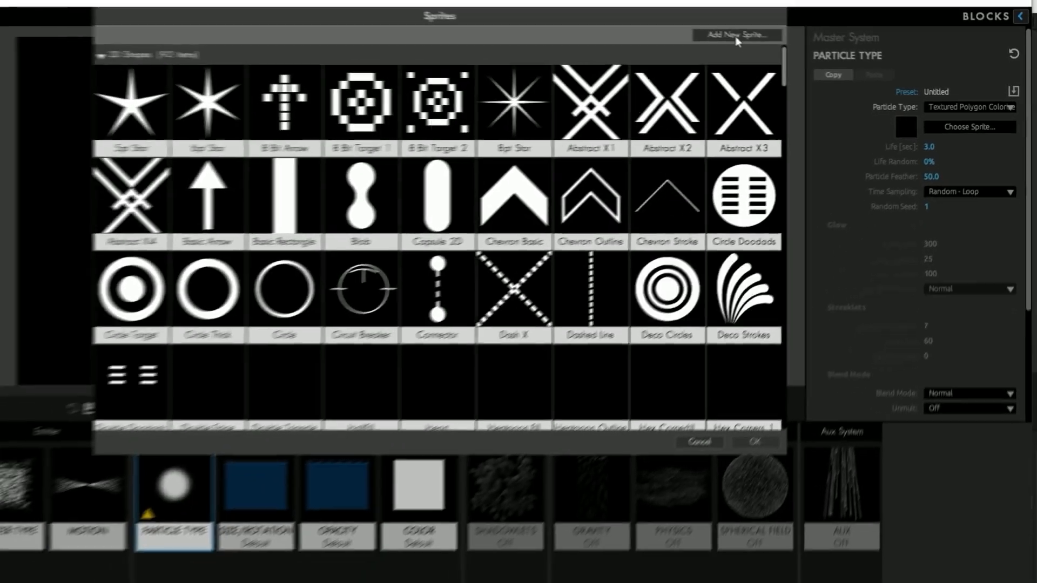
pyautogui.scroll(-3, 400, 225)
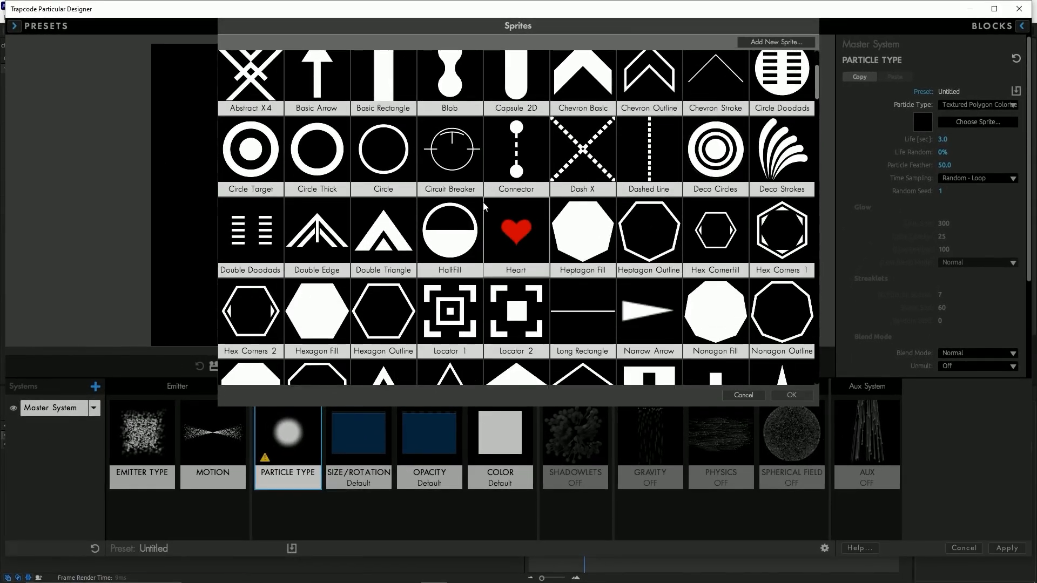
pyautogui.scroll(-3, 483, 200)
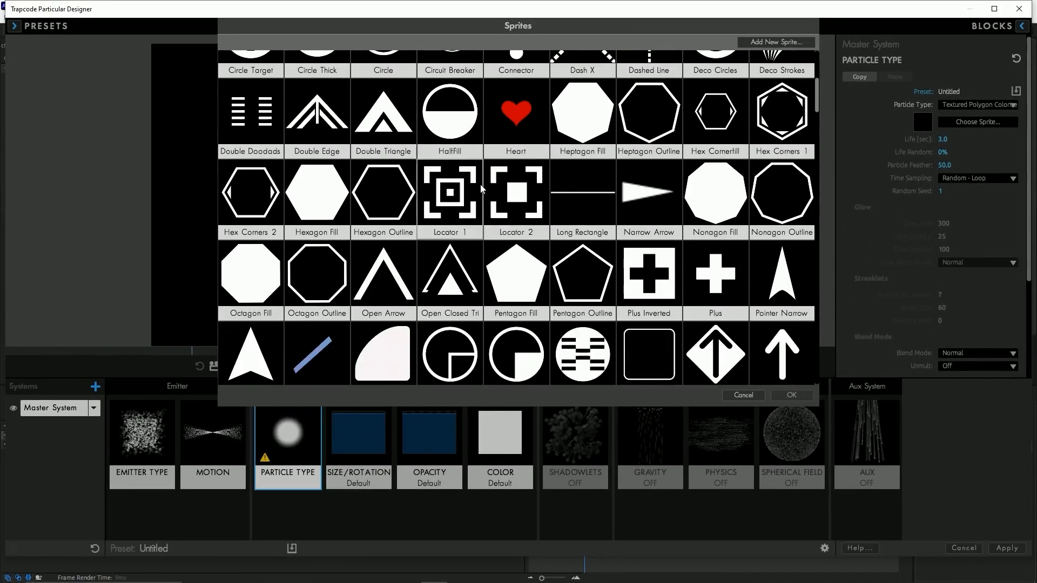
pyautogui.scroll(-1, 483, 189)
pyautogui.scroll(-1, 489, 192)
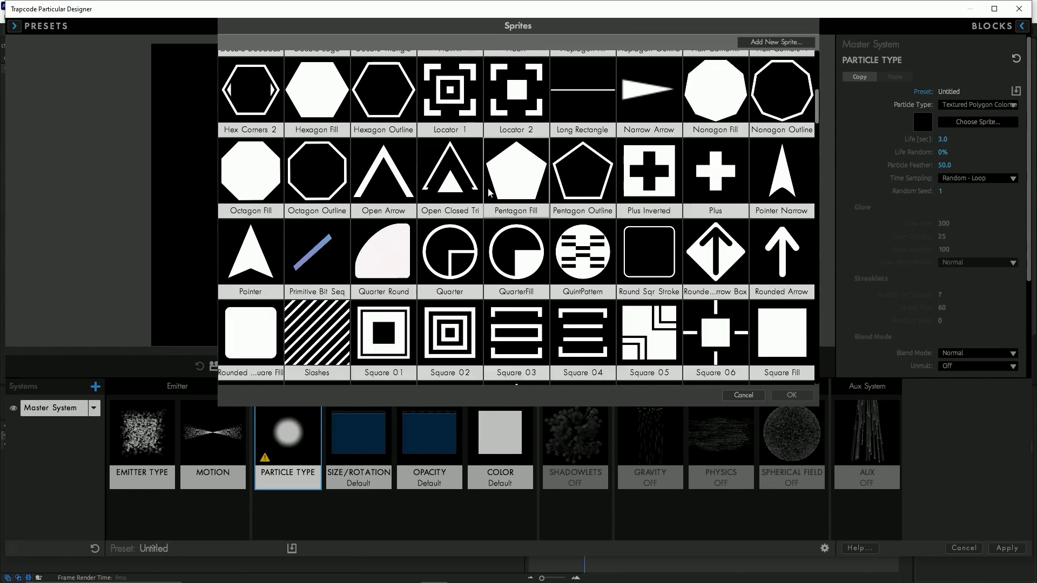
pyautogui.scroll(-1, 491, 193)
pyautogui.scroll(-3, 506, 193)
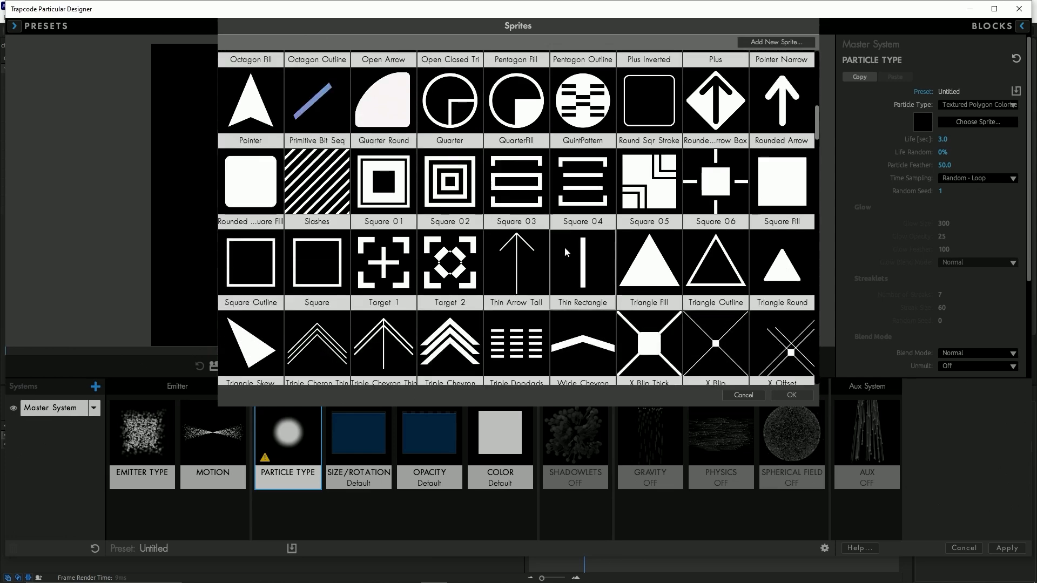
pyautogui.scroll(-2, 565, 248)
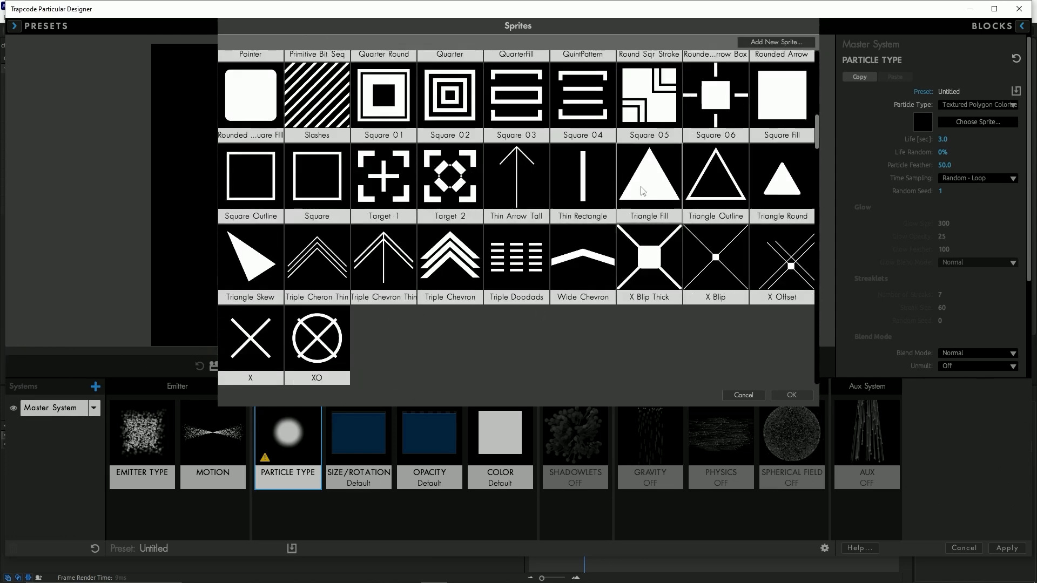
pyautogui.scroll(-1, 390, 341)
pyautogui.scroll(-3, 485, 313)
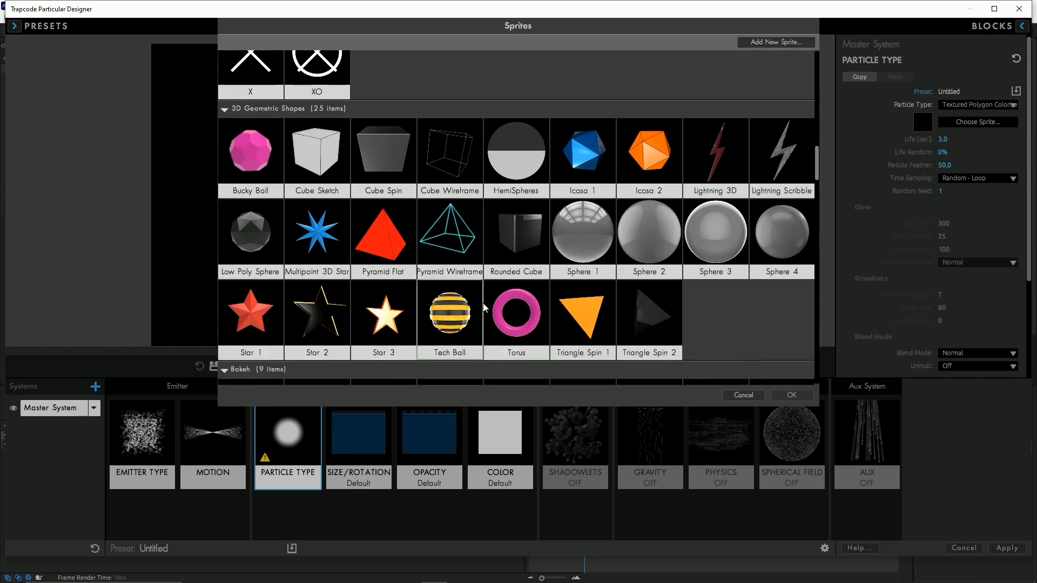
pyautogui.scroll(5, 484, 308)
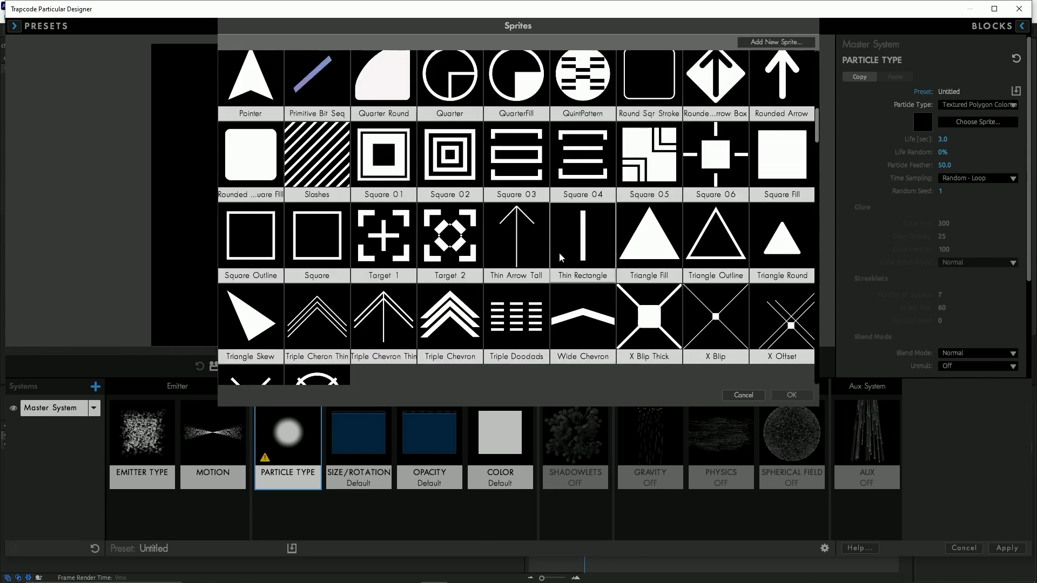
pyautogui.scroll(3, 560, 258)
pyautogui.doubleClick(523, 173)
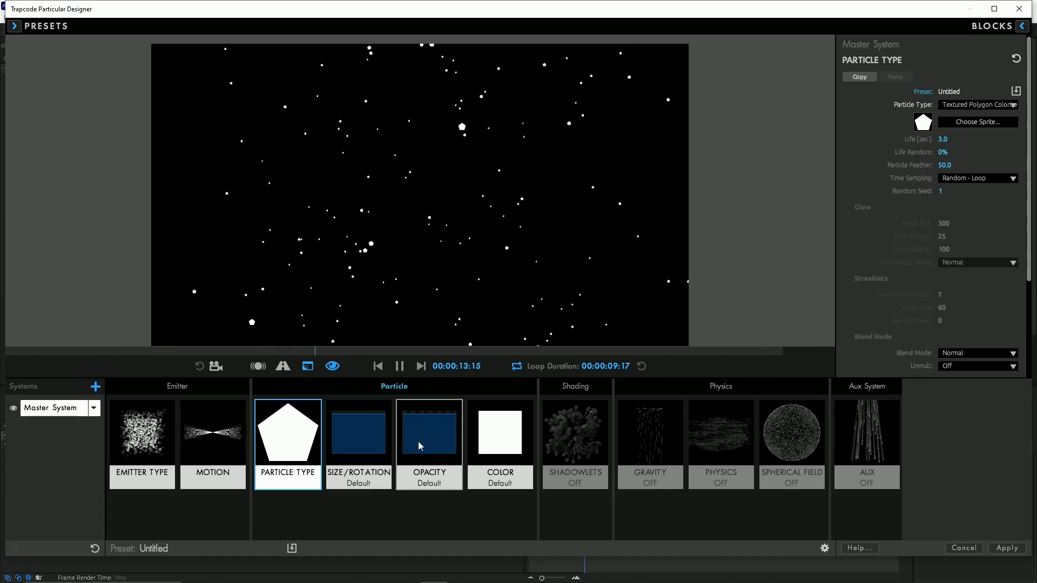
# Enlarge the pentagon particles to Size 14 and reduce the emitter's Particles/sec to 8
pyautogui.click(354, 440)
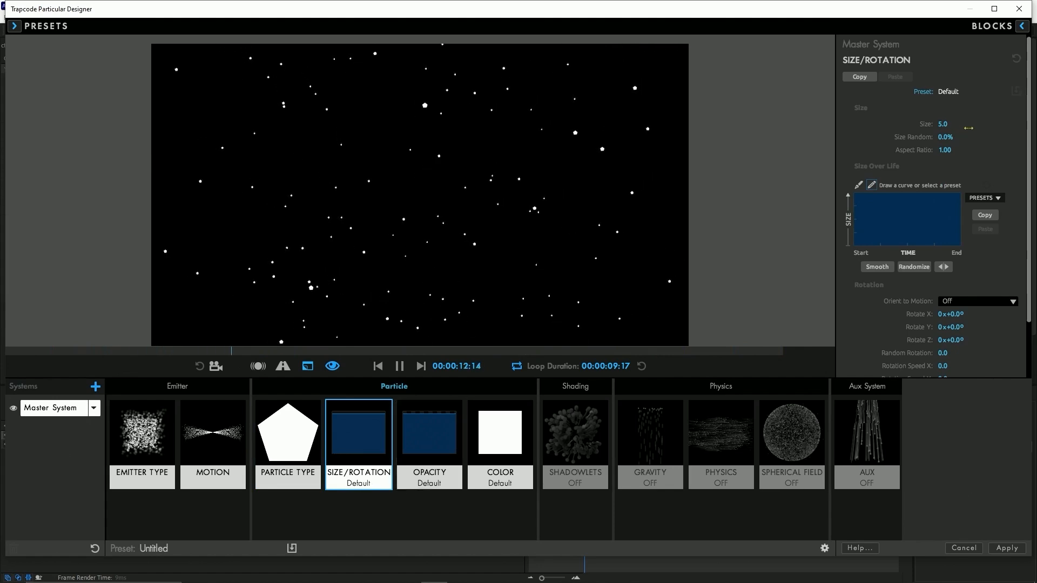
pyautogui.moveTo(943, 124)
pyautogui.mouseDown()
pyautogui.moveTo(951, 125)
pyautogui.moveTo(943, 124)
pyautogui.mouseUp()
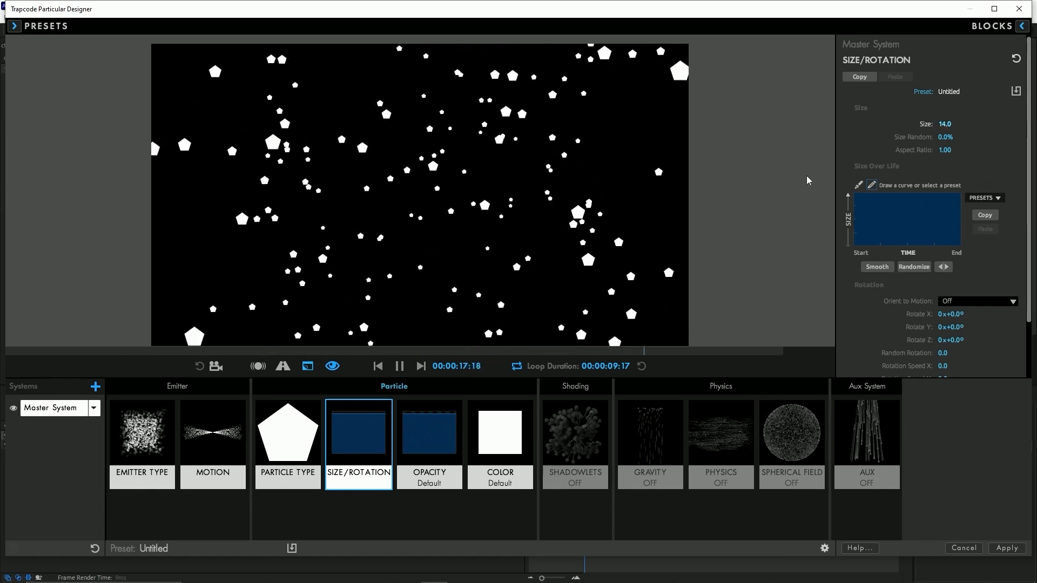
pyautogui.click(142, 448)
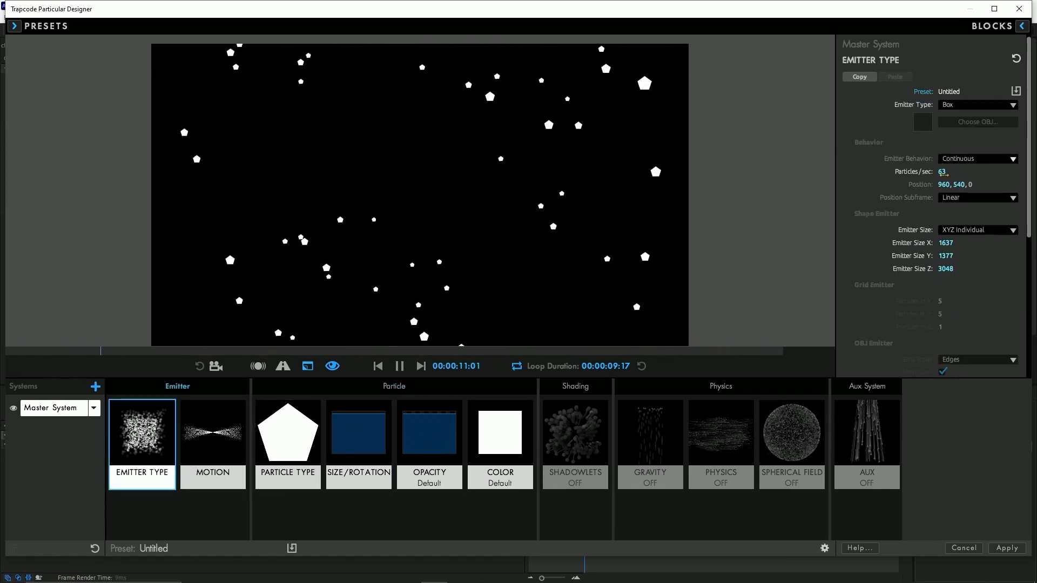
pyautogui.moveTo(943, 171); pyautogui.dragTo(926, 172)
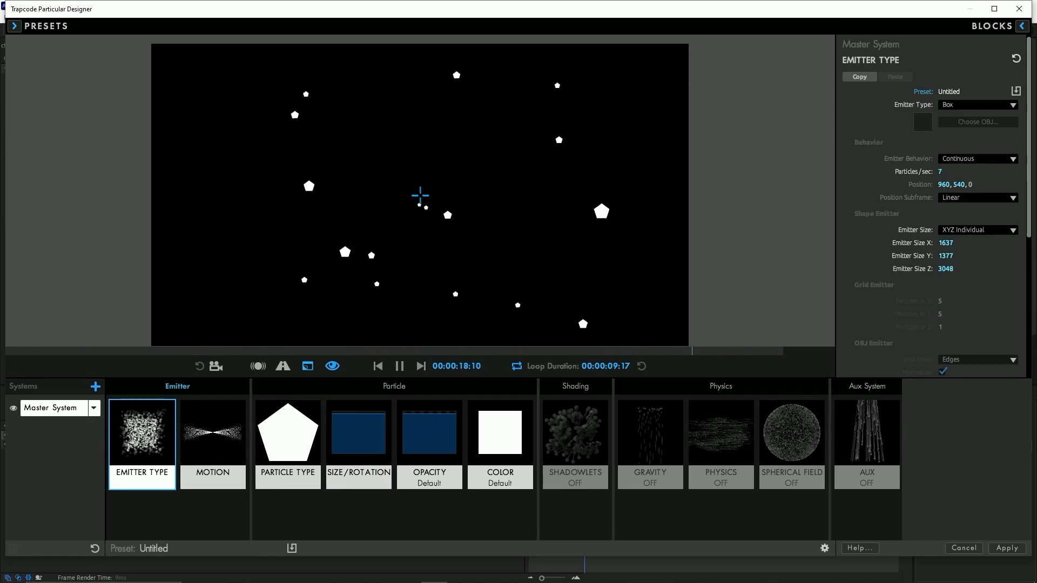
pyautogui.click(940, 172)
pyautogui.write('8')
pyautogui.press('Return')
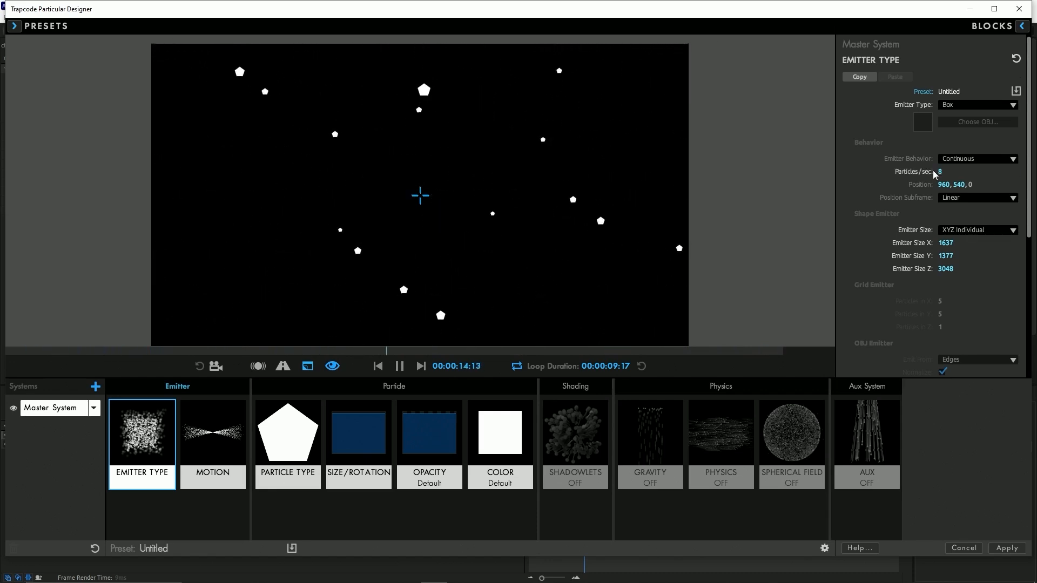
# Set the particle Size to 27 and Size Random to 35%
pyautogui.click(372, 438)
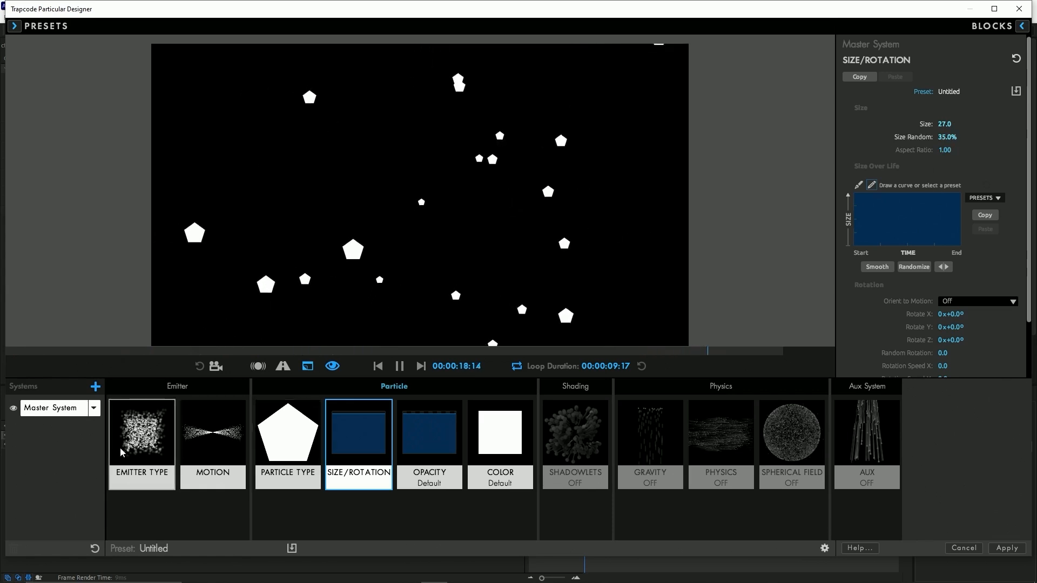
pyautogui.click(142, 438)
pyautogui.click(227, 455)
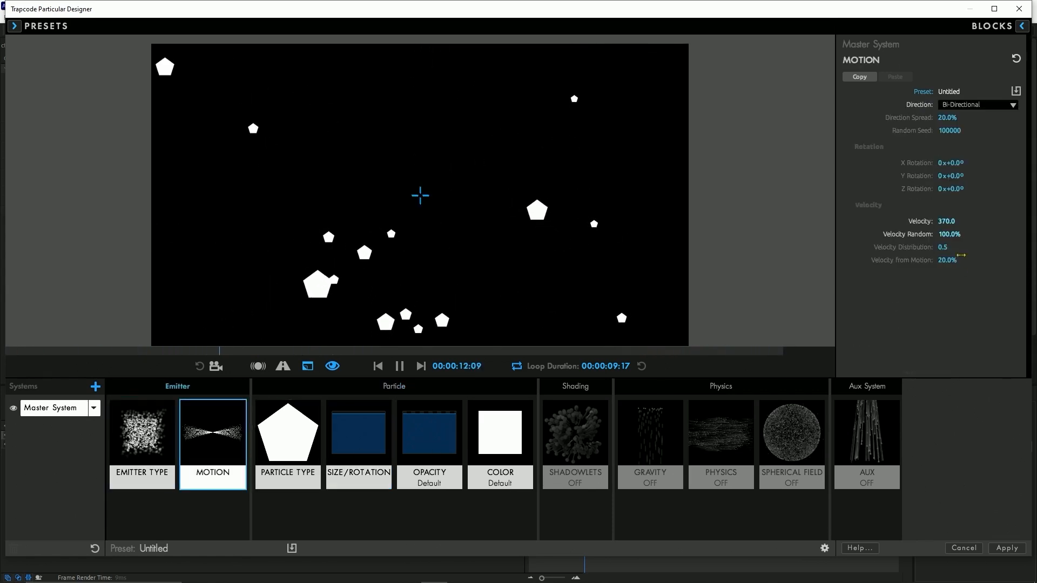
# Set the particles' Random Rotation to 51
pyautogui.click(361, 451)
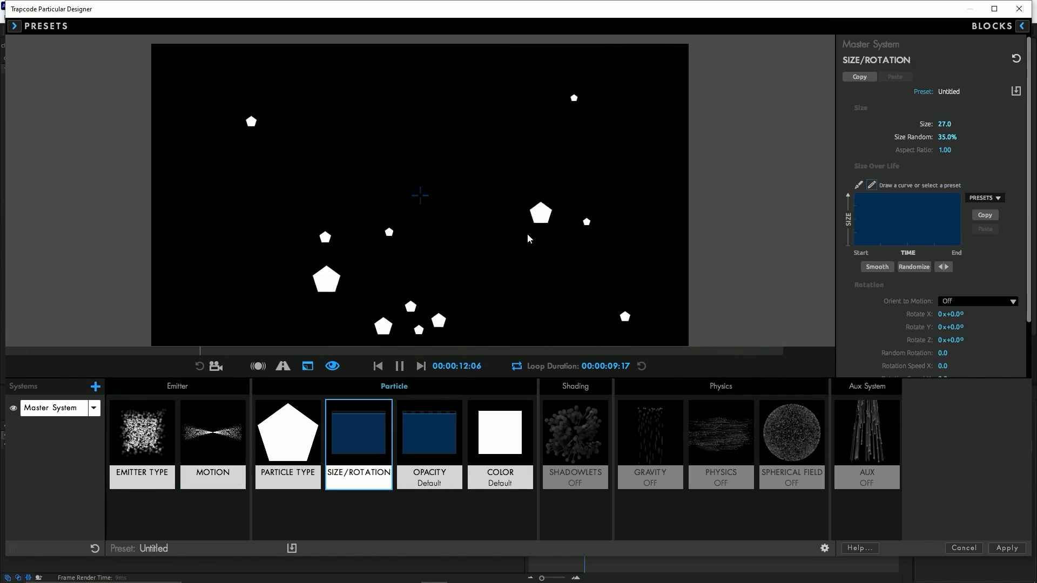
pyautogui.scroll(-2, 915, 192)
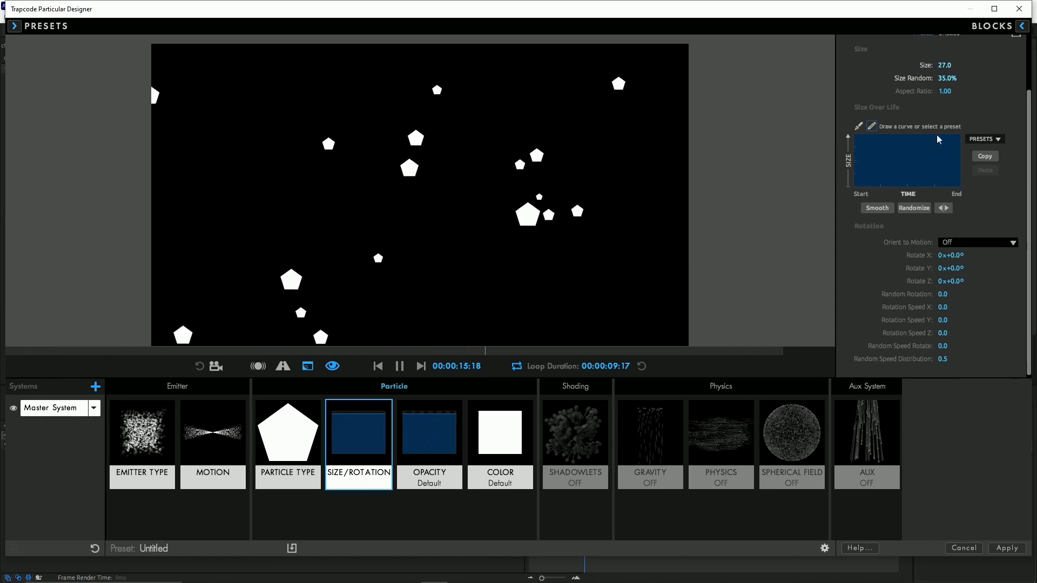
pyautogui.scroll(2, 915, 192)
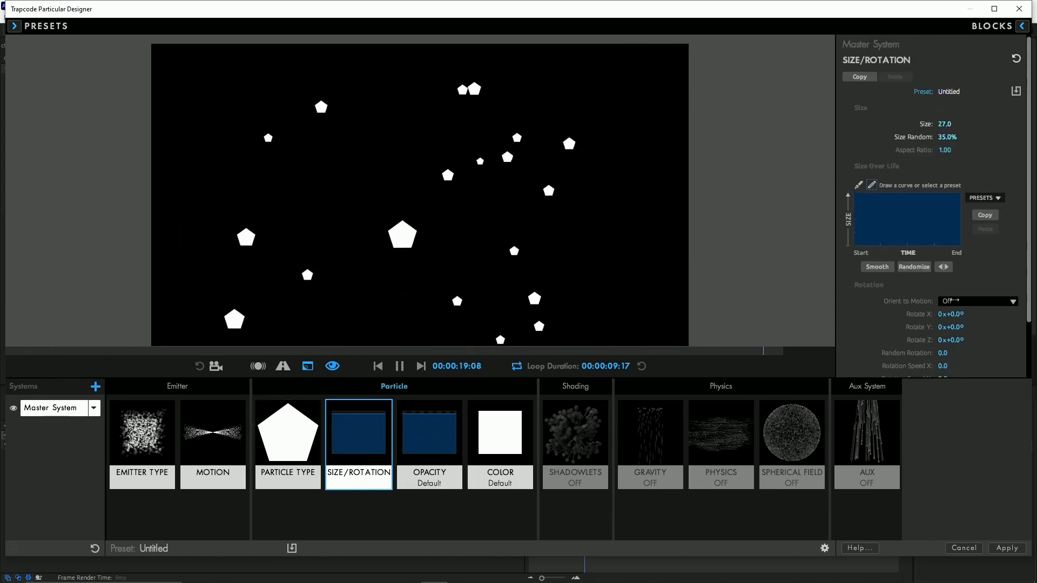
pyautogui.scroll(-2, 933, 317)
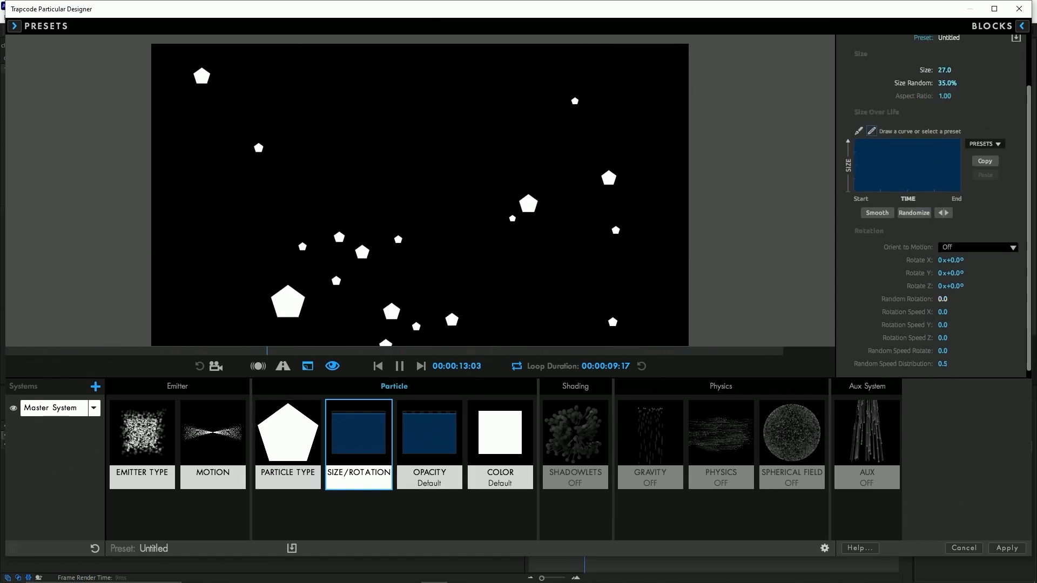
pyautogui.moveTo(943, 300)
pyautogui.mouseDown()
pyautogui.moveTo(985, 299)
pyautogui.moveTo(946, 299)
pyautogui.mouseUp()
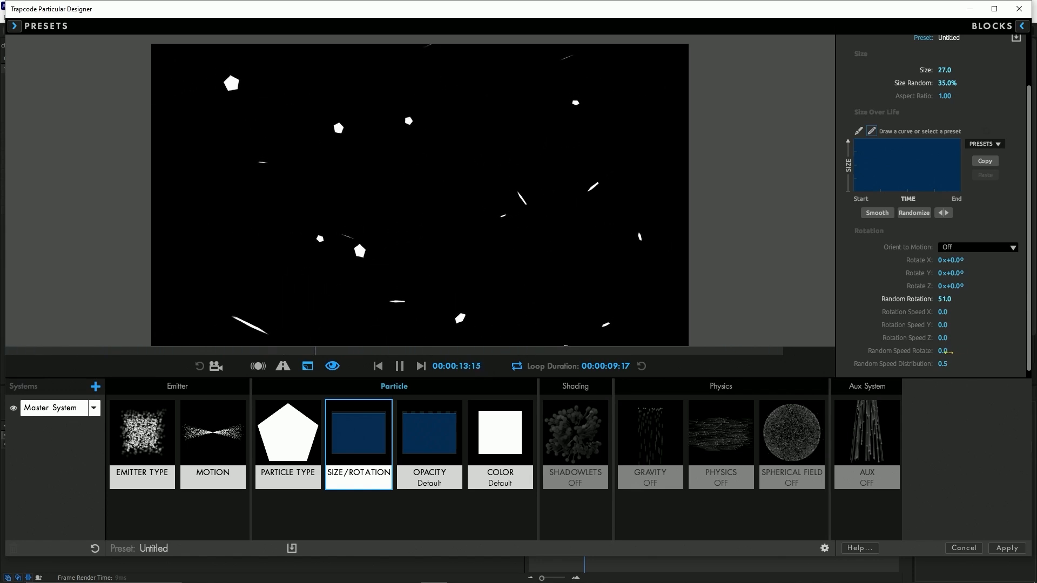
# Set the particles' Random Speed Rotate to 0.7
pyautogui.moveTo(944, 351); pyautogui.dragTo(943, 351)
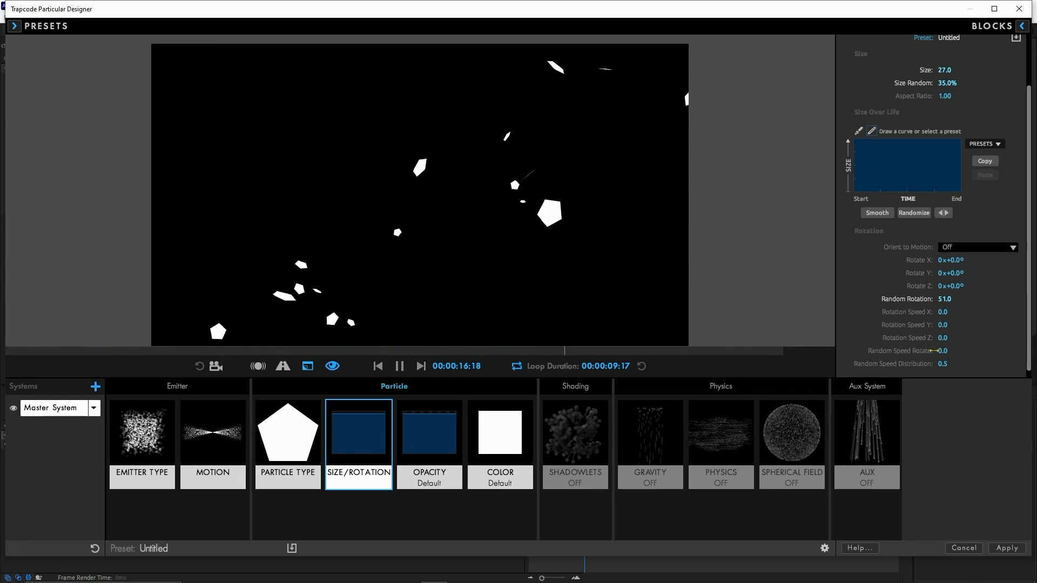
pyautogui.moveTo(943, 352); pyautogui.dragTo(937, 351)
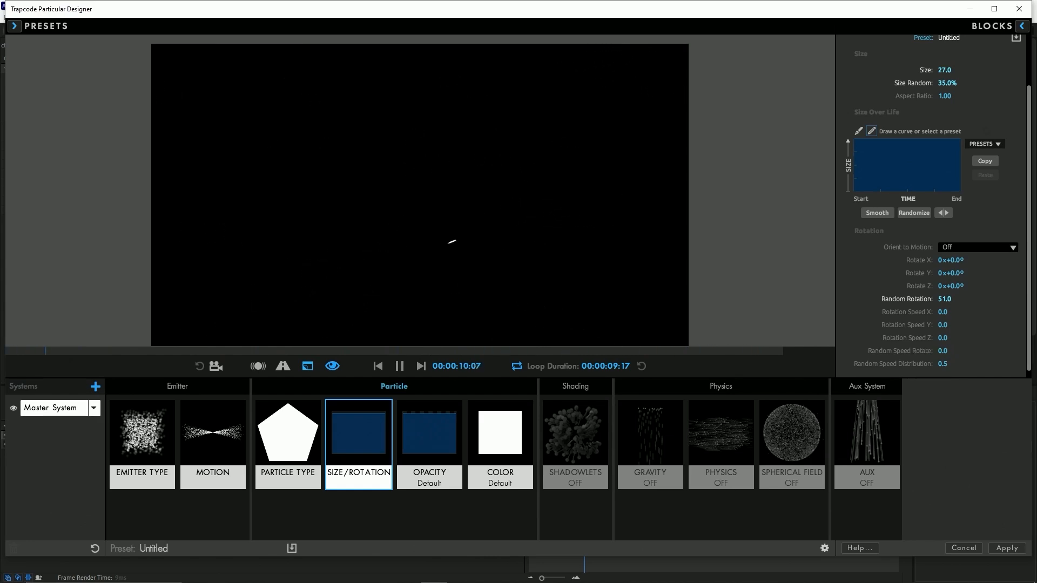
pyautogui.press('Return')
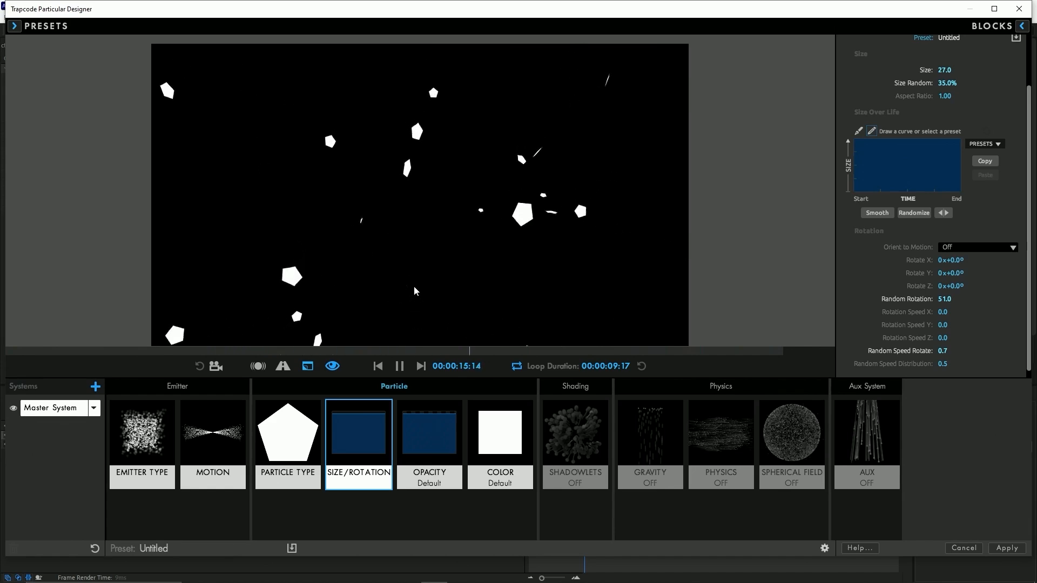
# Set the emitter's motion Velocity to 381
pyautogui.click(212, 437)
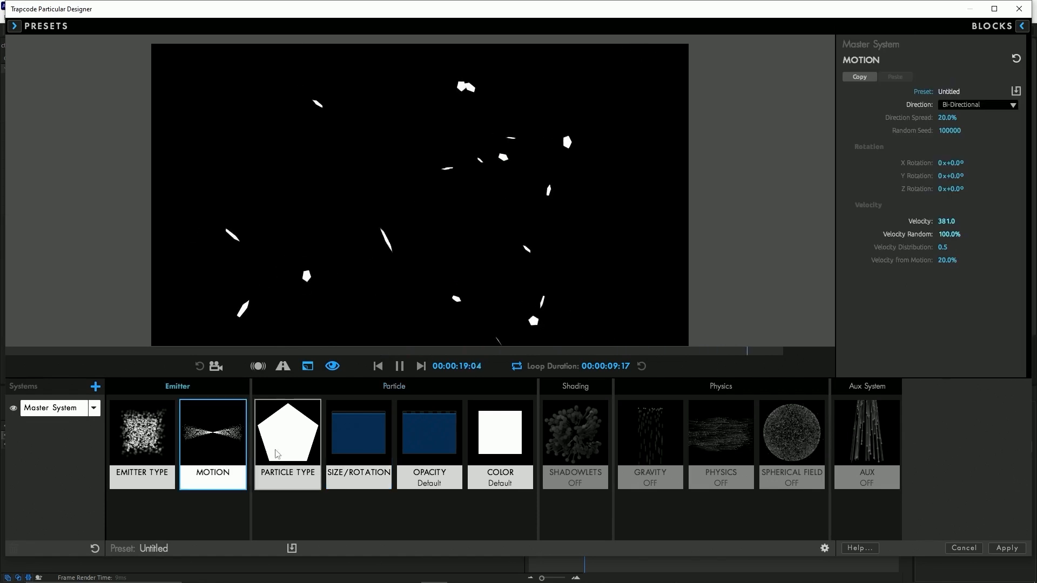
pyautogui.click(288, 438)
pyautogui.click(363, 459)
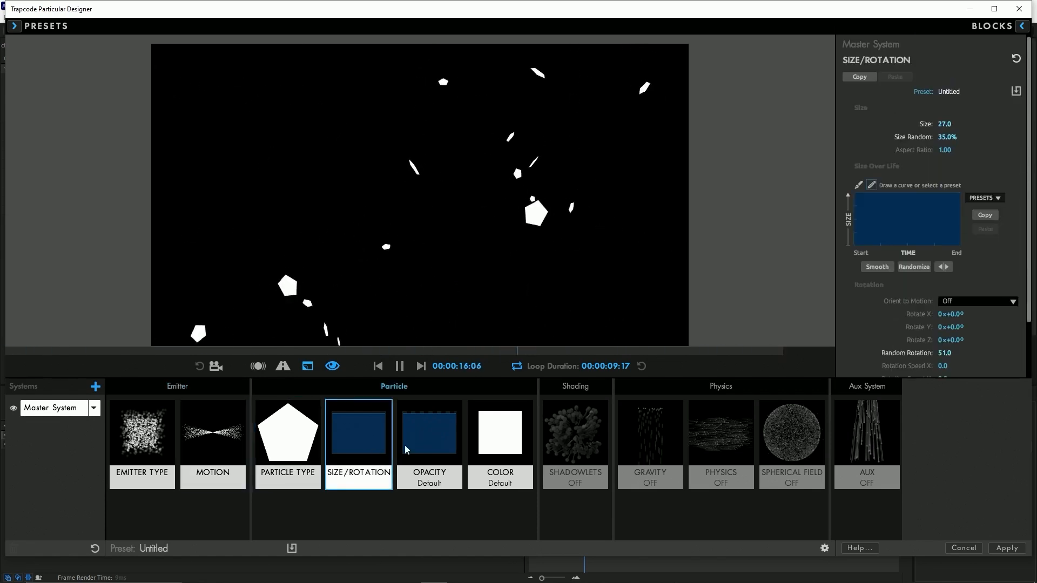
pyautogui.click(429, 440)
pyautogui.click(575, 440)
# Set the particle color to Over Life and remove the yellow and green stops from the gradient, keeping red, cyan and blue
pyautogui.click(500, 440)
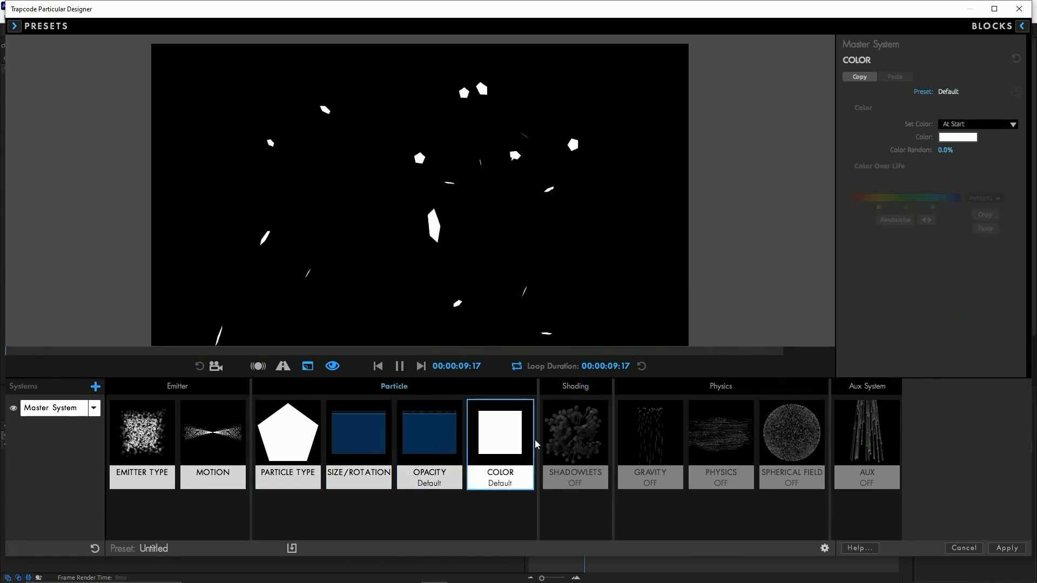
pyautogui.click(976, 124)
pyautogui.click(950, 144)
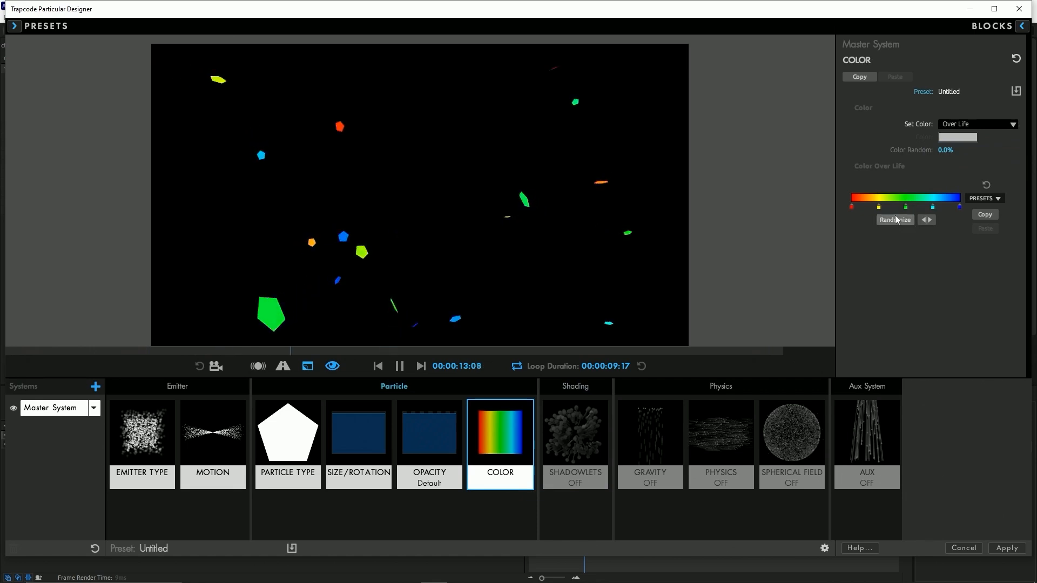
pyautogui.moveTo(878, 208); pyautogui.dragTo(929, 201)
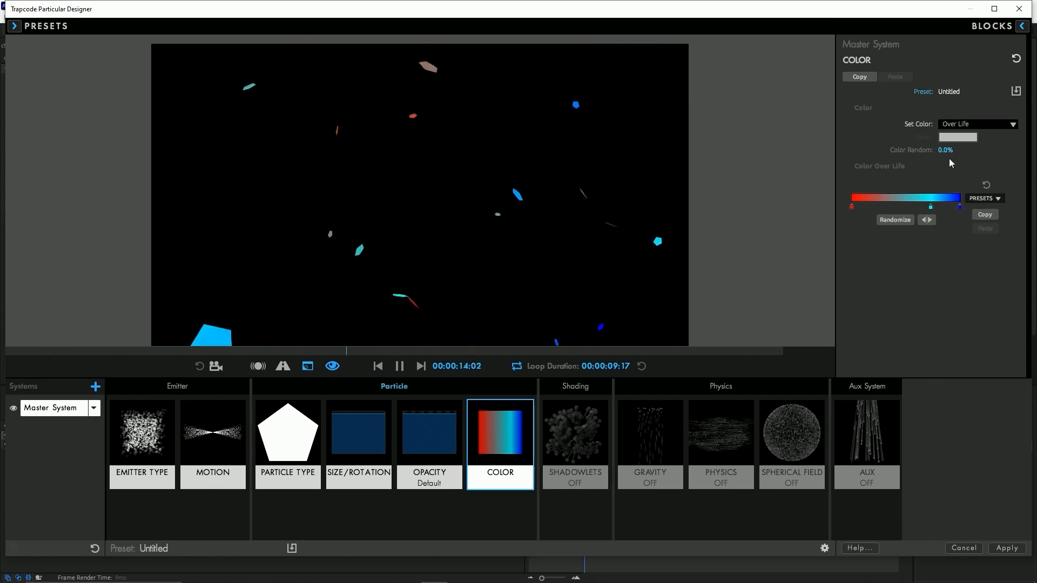
# Try Random from Gradient as the particles' Set Color mode, and restore Over Life
pyautogui.click(967, 124)
pyautogui.click(974, 158)
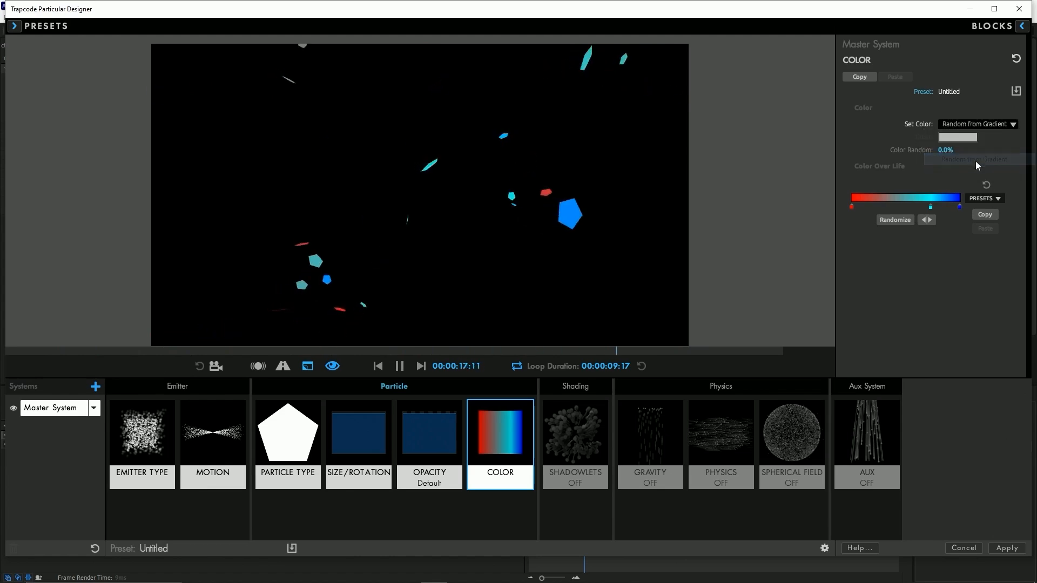
pyautogui.click(967, 123)
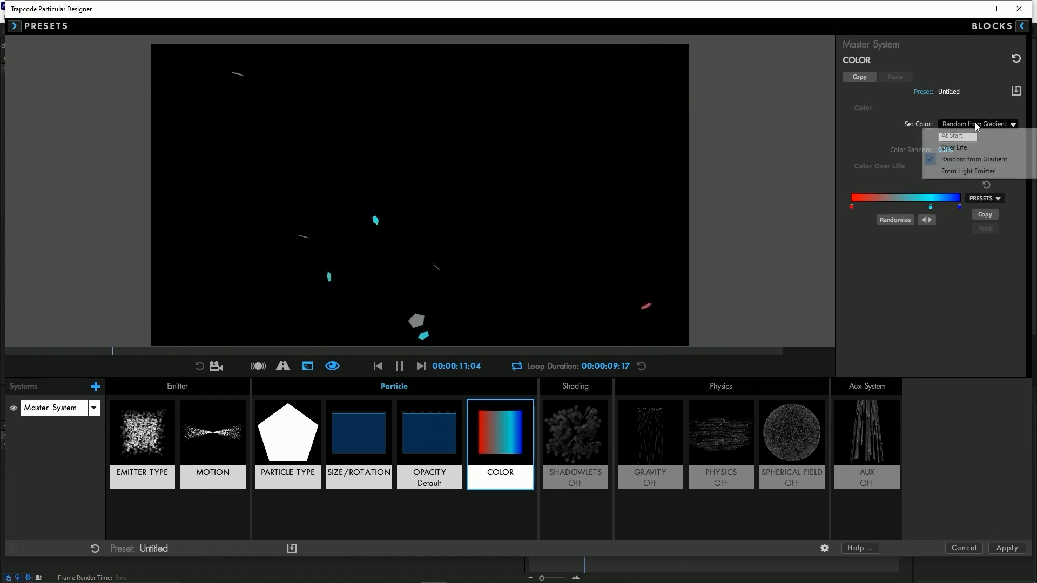
pyautogui.click(967, 146)
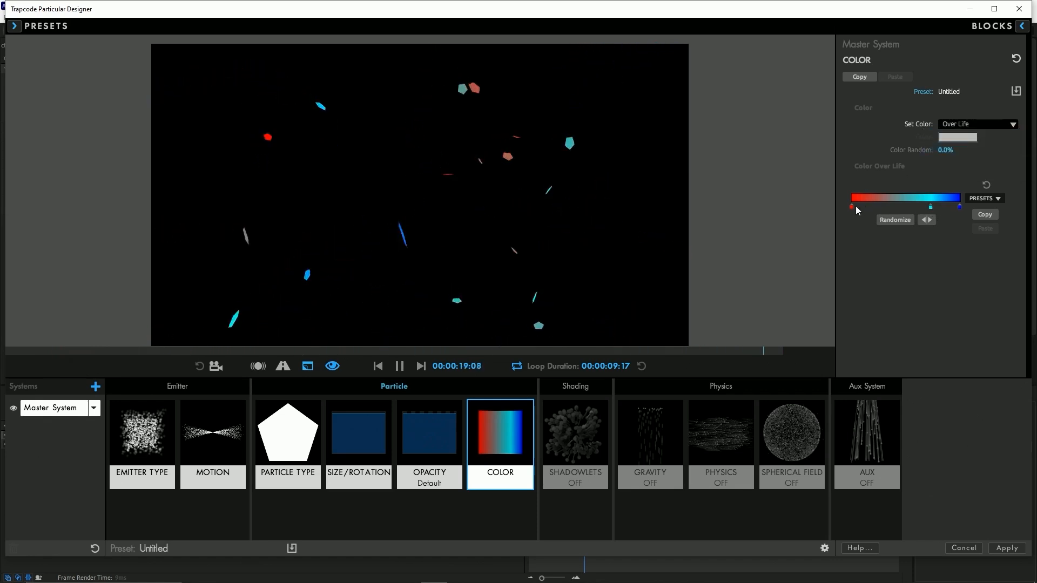
# Lighten the blue and red stops of the Color Over Life gradient, with white at the start and red near the middle
pyautogui.doubleClick(958, 208)
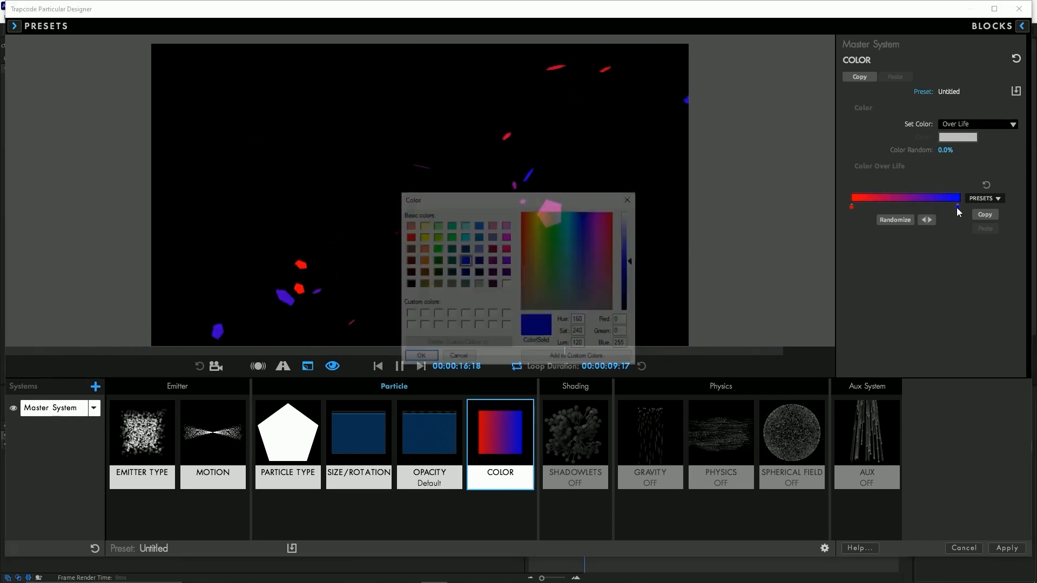
pyautogui.moveTo(633, 260); pyautogui.dragTo(631, 233)
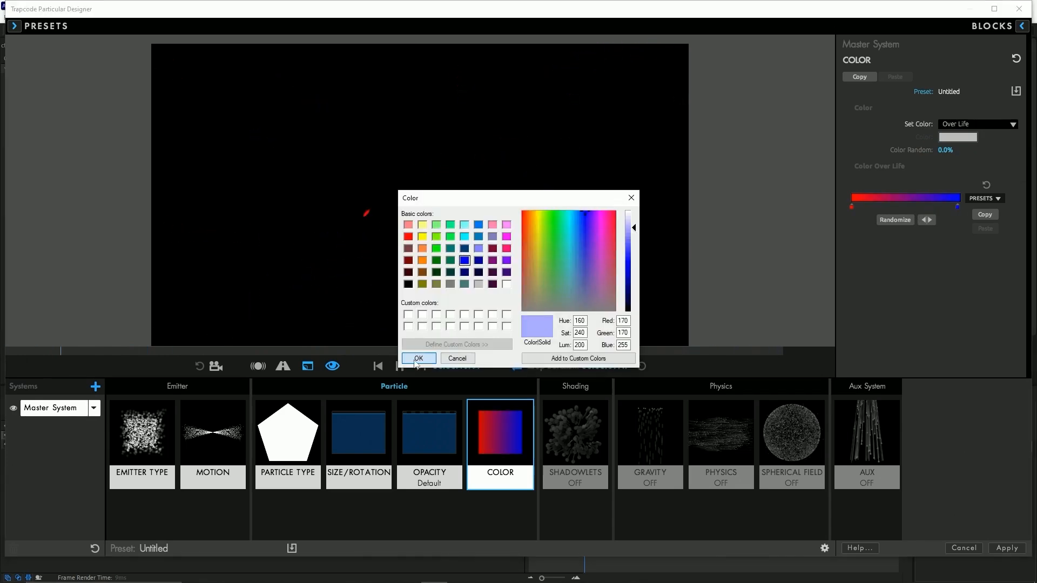
pyautogui.click(418, 359)
pyautogui.doubleClick(852, 206)
pyautogui.moveTo(632, 261); pyautogui.dragTo(633, 236)
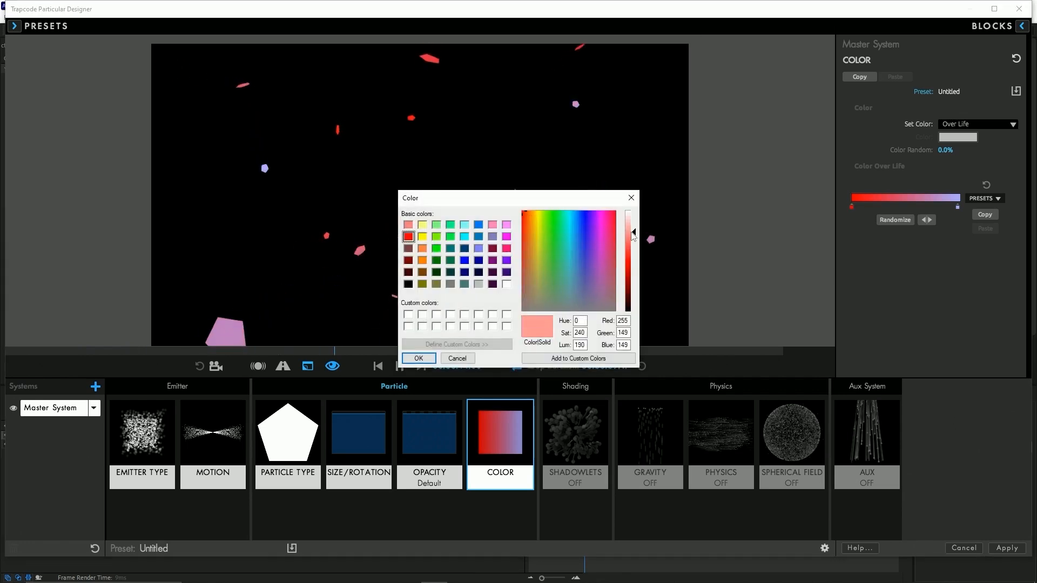
pyautogui.click(418, 358)
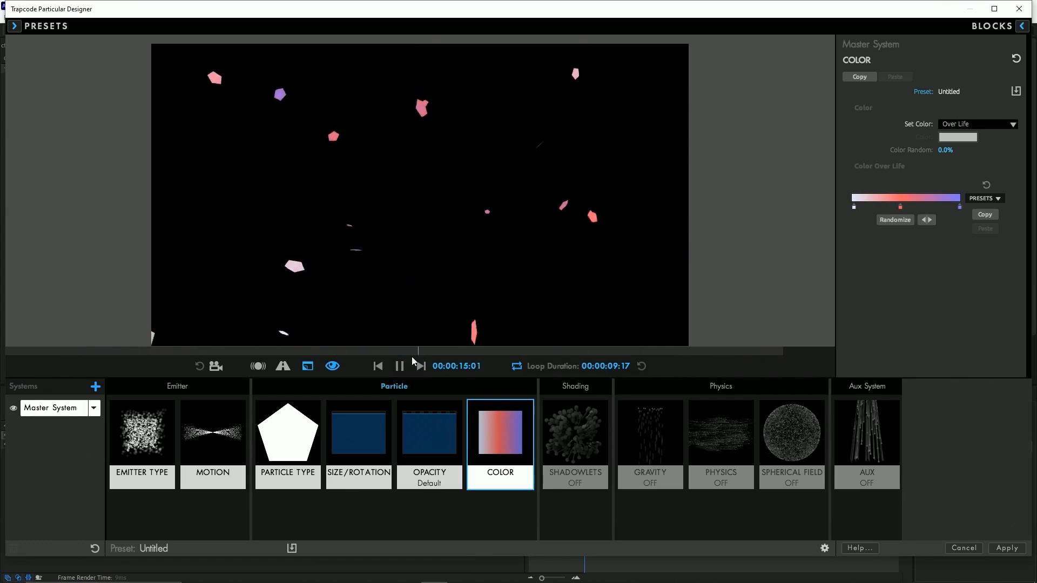
# Set the particles' Gravity to -87
pyautogui.click(716, 444)
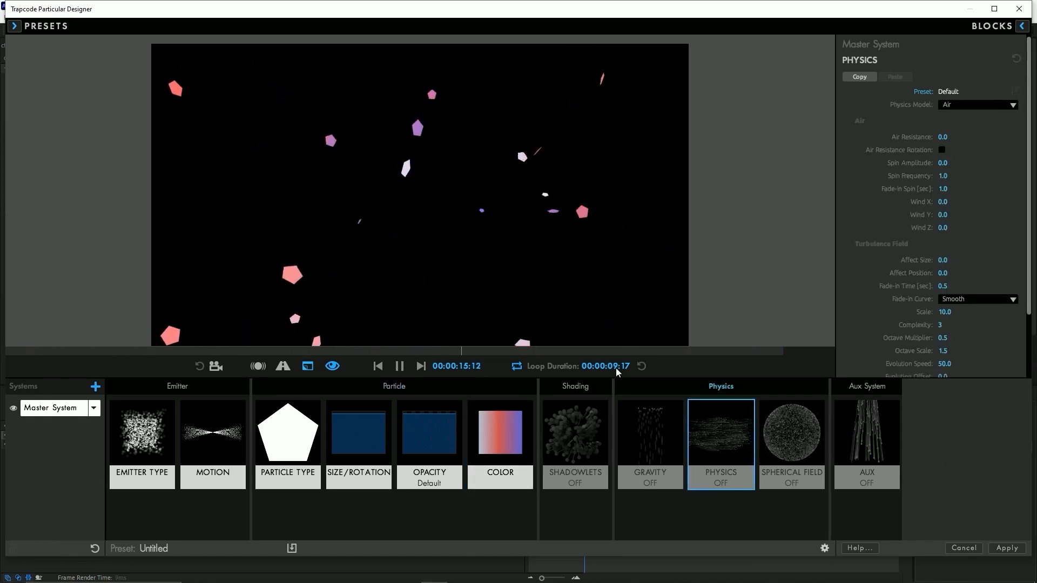
pyautogui.click(664, 443)
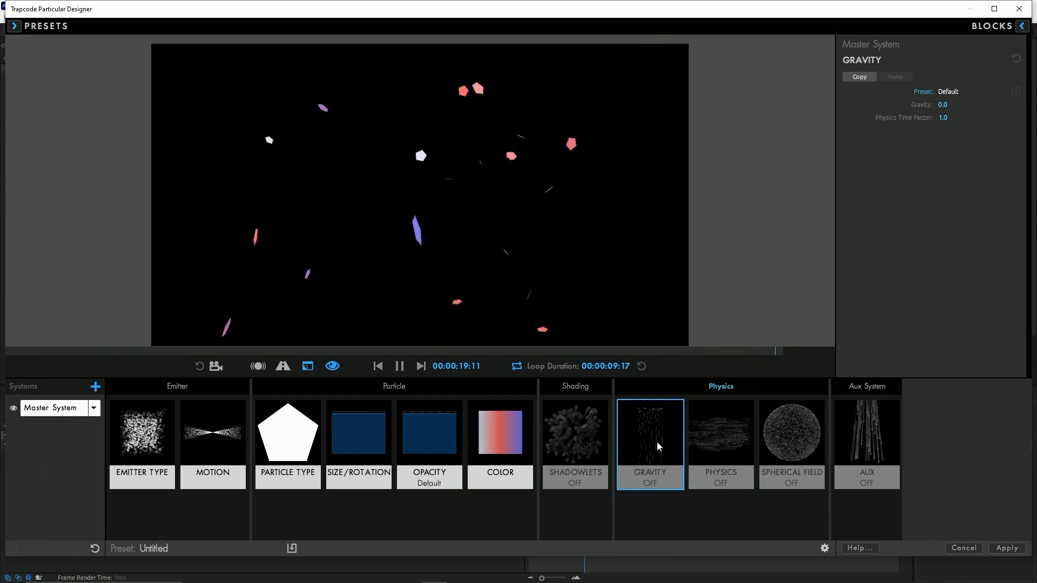
pyautogui.moveTo(943, 104); pyautogui.dragTo(962, 104)
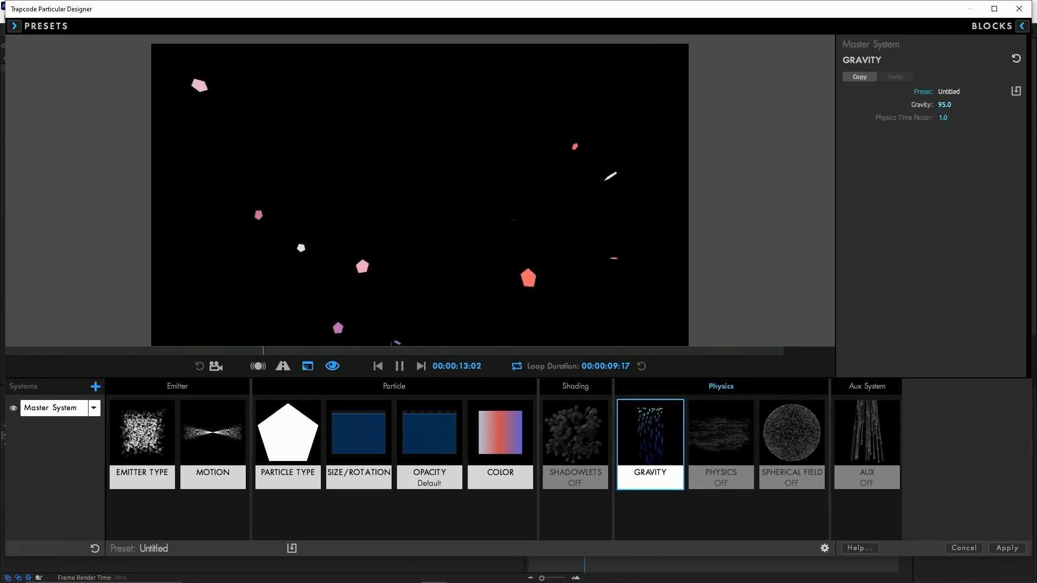
pyautogui.moveTo(872, 105); pyautogui.dragTo(896, 104)
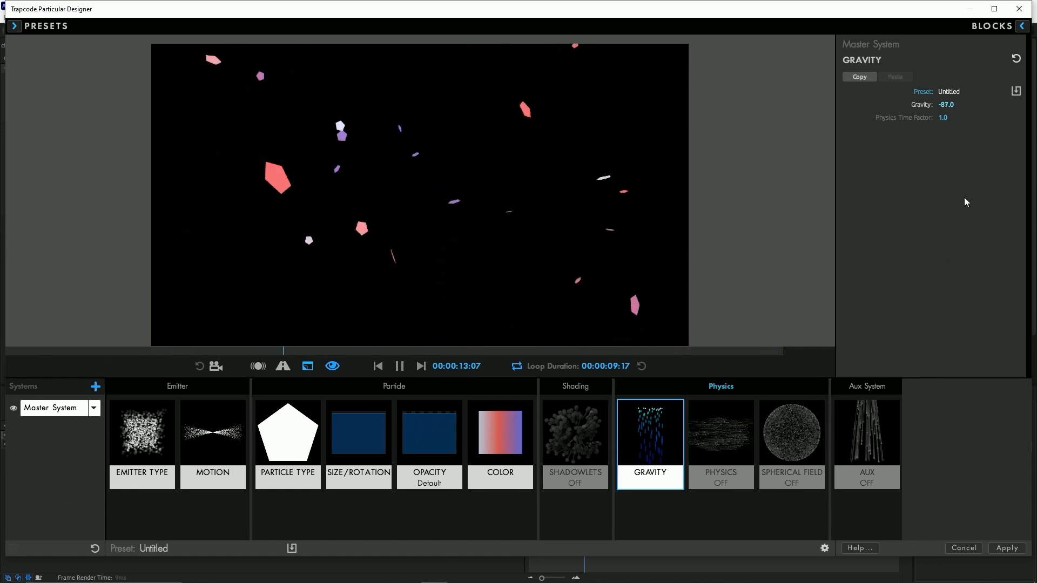
# Set the particles' Air physics to Wind X 49, Wind Z -32, Spin Amplitude 34 and Spin Frequency 2
pyautogui.click(721, 437)
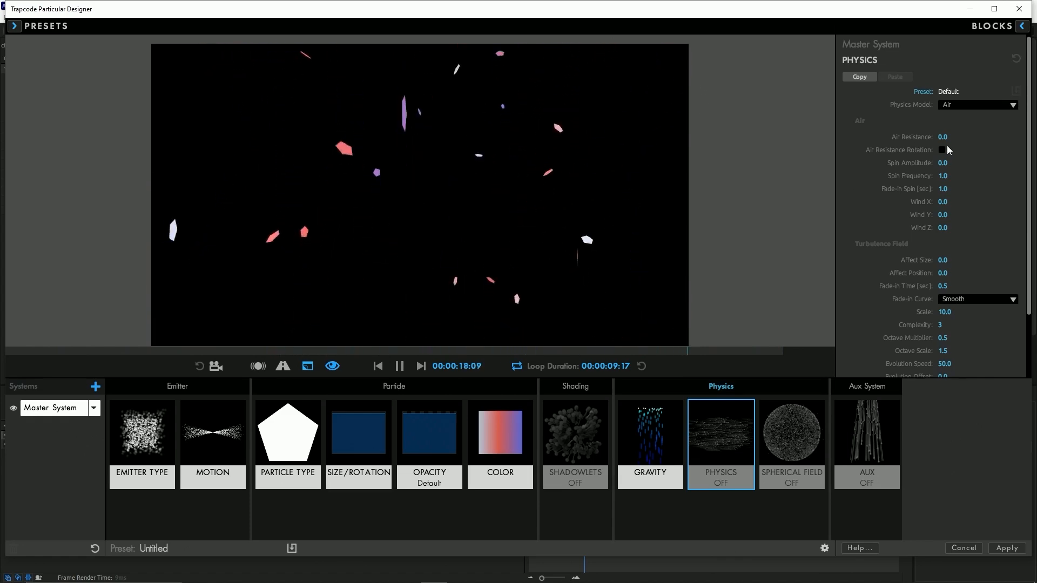
pyautogui.moveTo(943, 231); pyautogui.dragTo(962, 202)
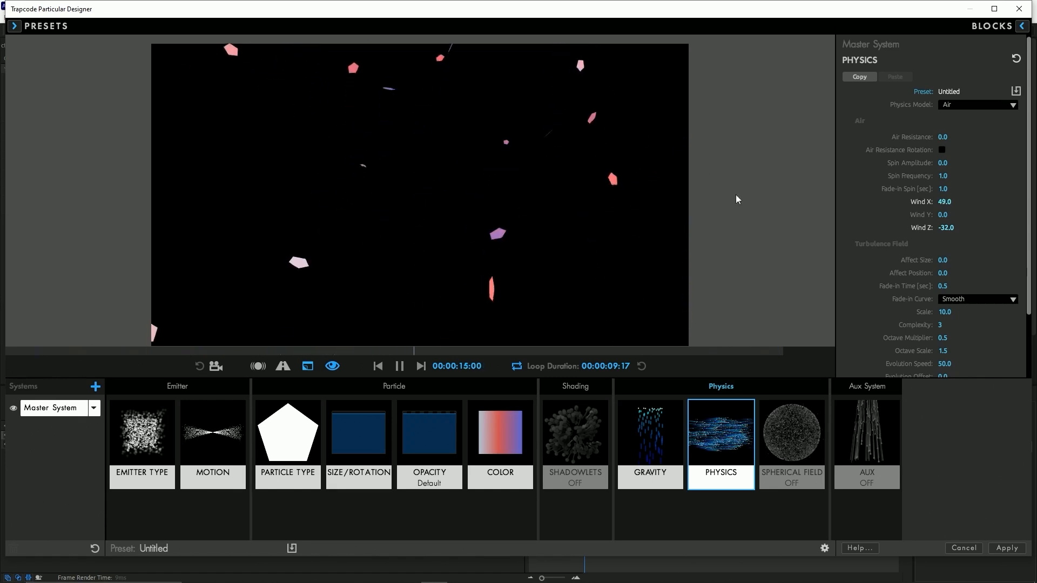
pyautogui.moveTo(943, 162); pyautogui.dragTo(946, 162)
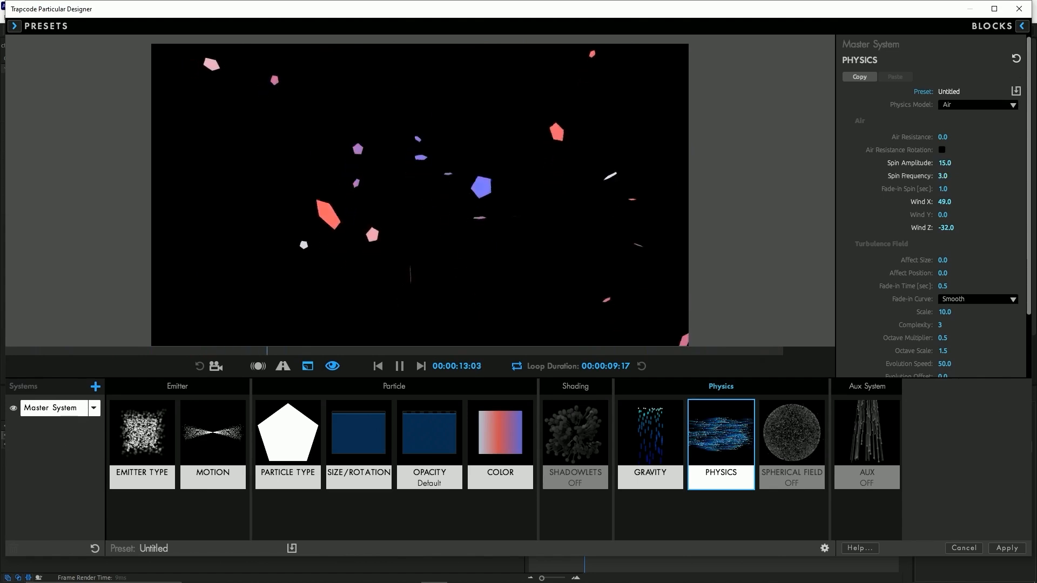
pyautogui.click(946, 176)
pyautogui.write('2')
pyautogui.press('Return')
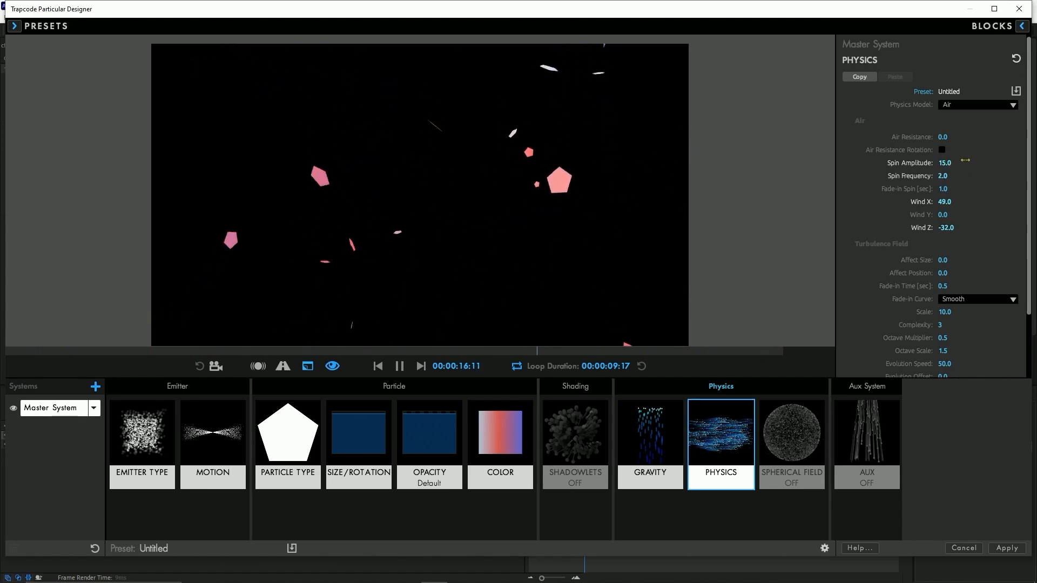
pyautogui.moveTo(965, 162); pyautogui.dragTo(1035, 163)
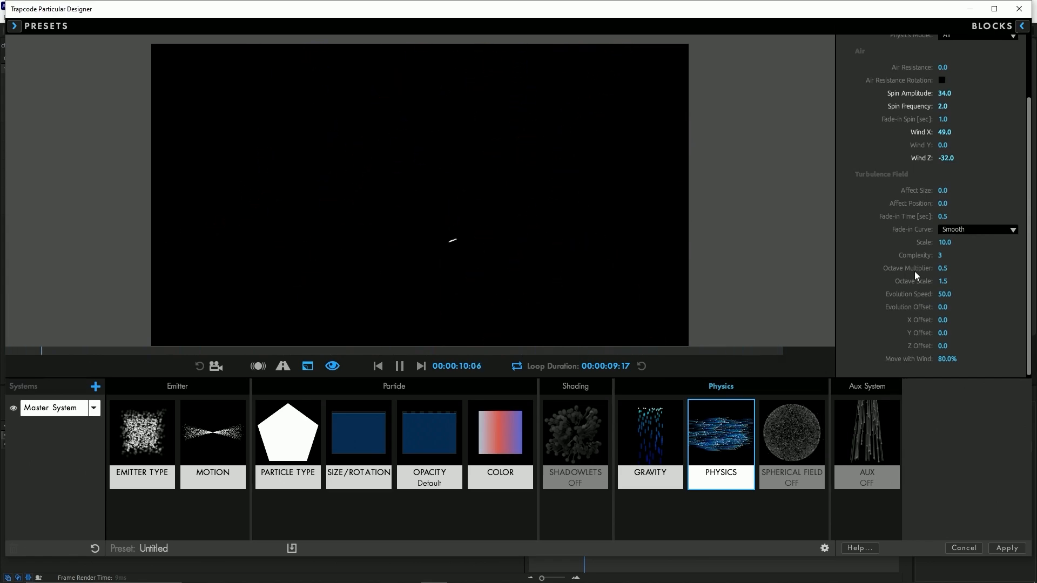
# Check the Shadowlets and Spherical Field settings, and apply the Designer's particle setup to the solid
pyautogui.click(577, 468)
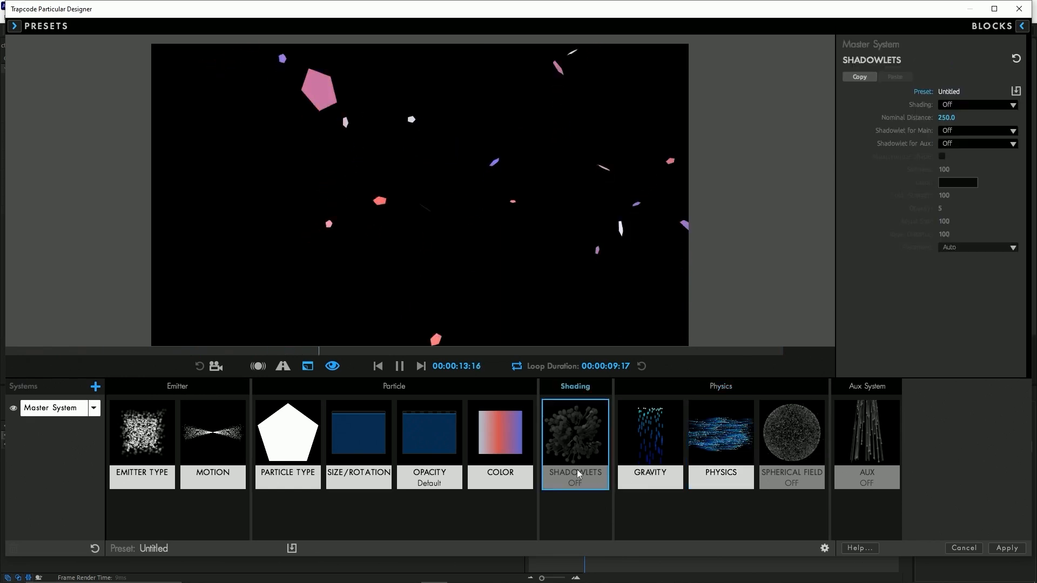
pyautogui.click(788, 456)
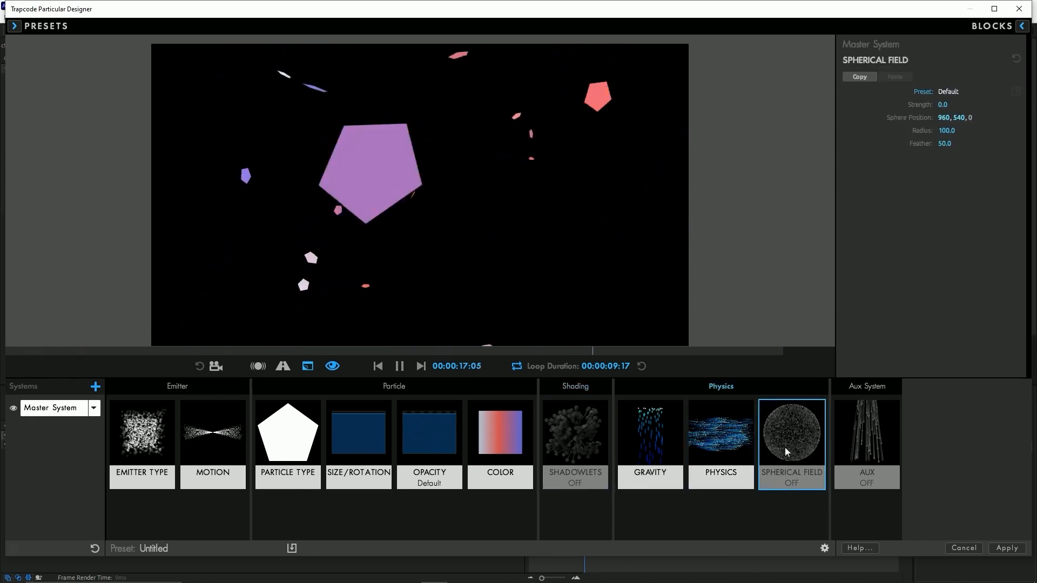
pyautogui.click(734, 447)
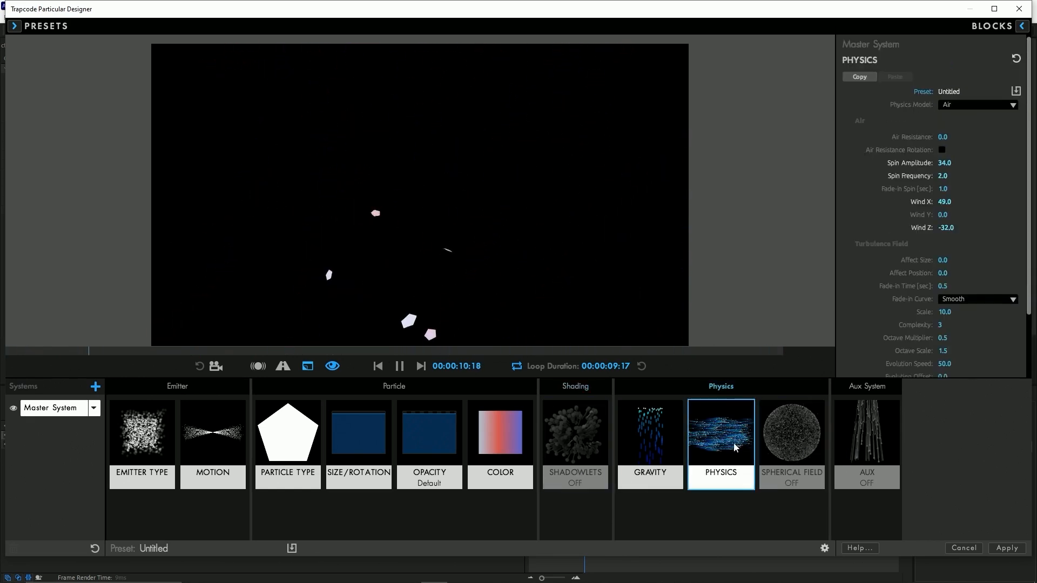
pyautogui.click(1008, 549)
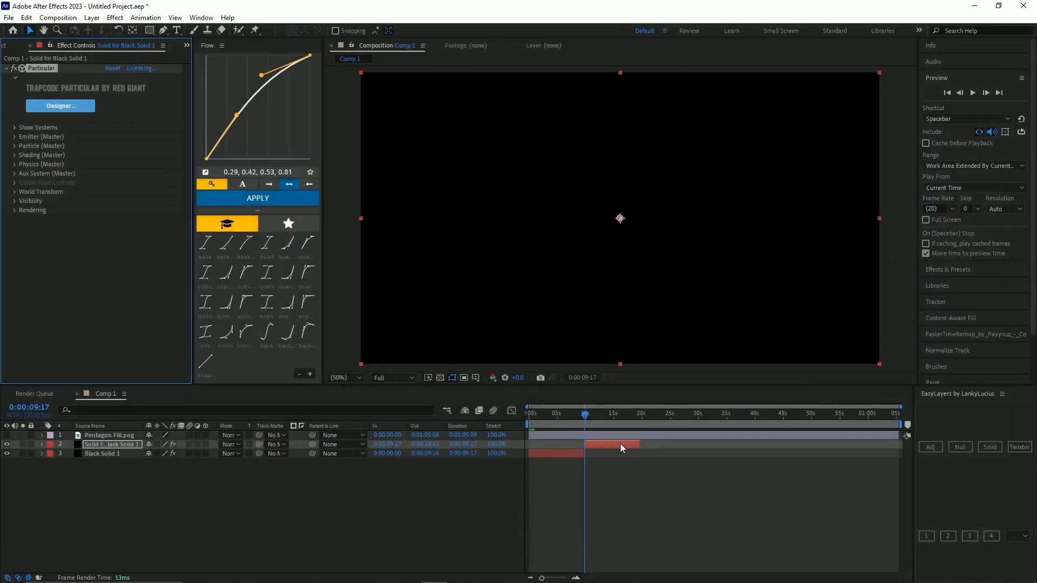
# Preview the pentagon particles in the composition from 0:00:09:17
pyautogui.click(362, 517)
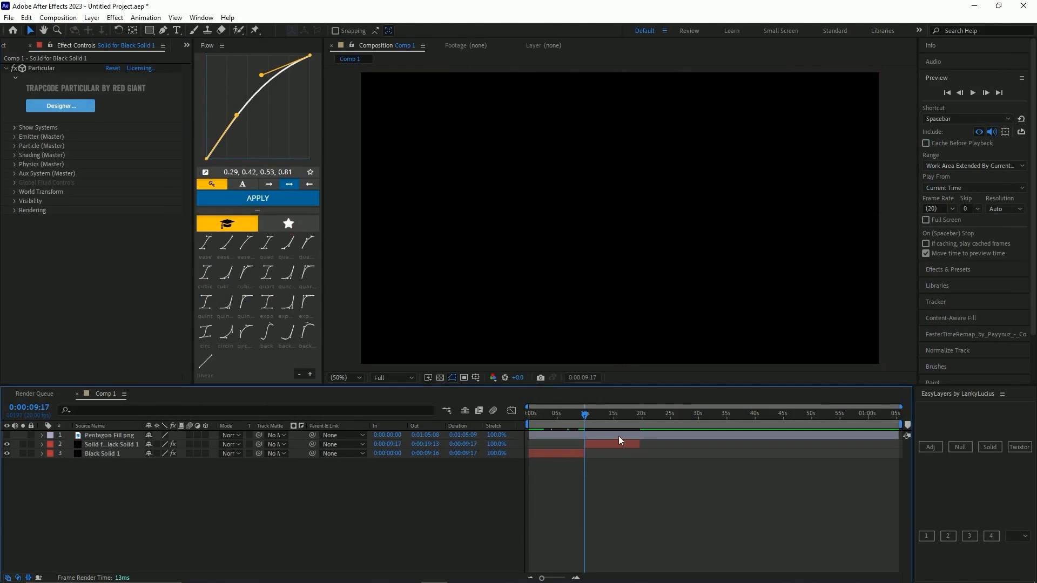
pyautogui.click(618, 436)
pyautogui.click(611, 457)
pyautogui.click(603, 443)
pyautogui.click(601, 436)
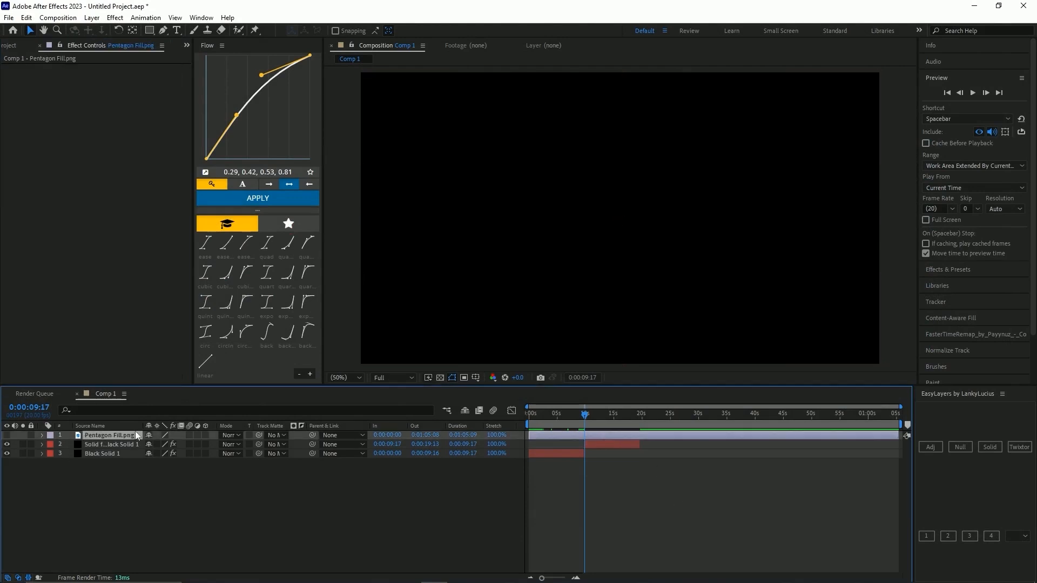
pyautogui.moveTo(585, 423)
pyautogui.mouseDown()
pyautogui.moveTo(616, 426)
pyautogui.moveTo(585, 422)
pyautogui.mouseUp()
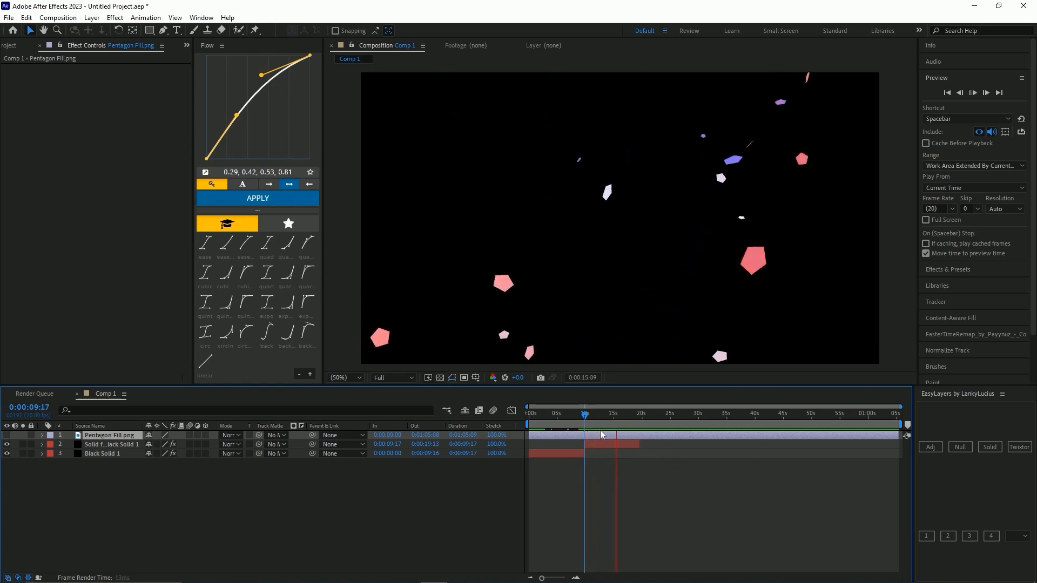
# Set Particular's rendering Acceleration to GPU and turn on Motion Blur with a Shutter Angle of 20
pyautogui.click(600, 445)
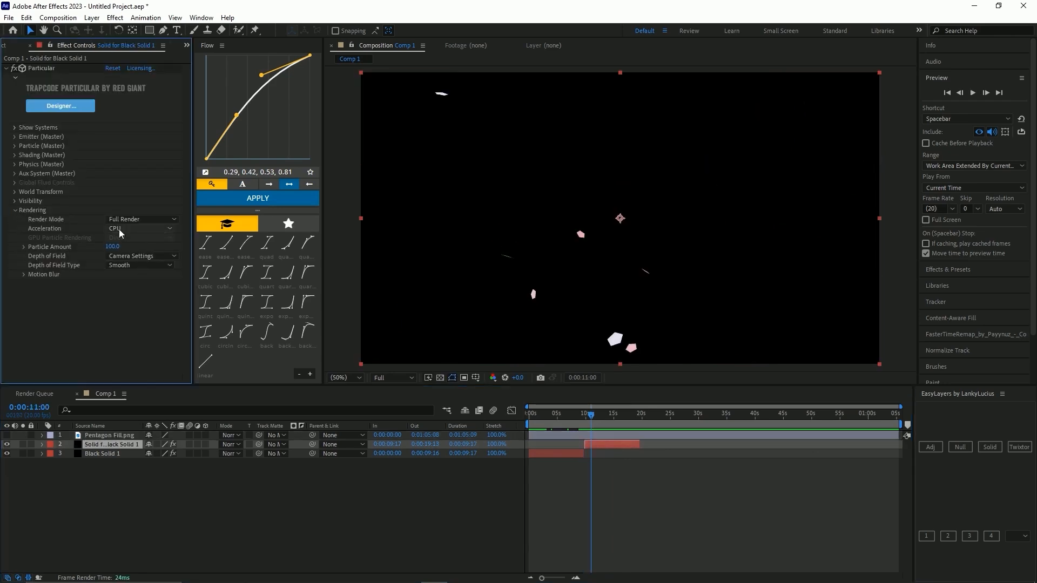
pyautogui.click(24, 274)
pyautogui.click(141, 284)
pyautogui.click(141, 326)
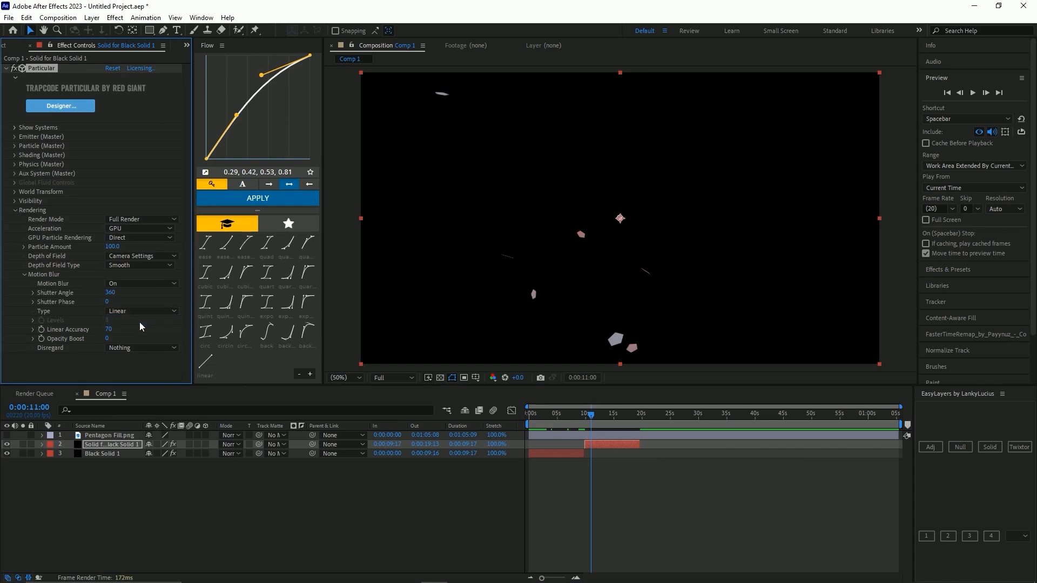
pyautogui.click(110, 292)
pyautogui.write('20')
pyautogui.press('Return')
pyautogui.click(15, 211)
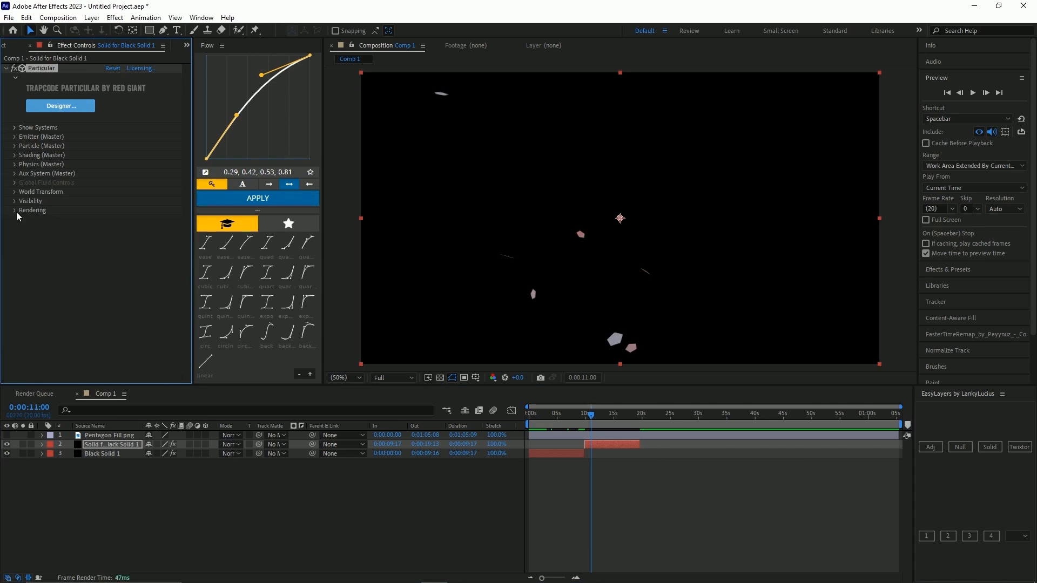
# Set the particles' Physics Time Factor to 1.7 and preview the motion from 0:00:09:07
pyautogui.click(15, 164)
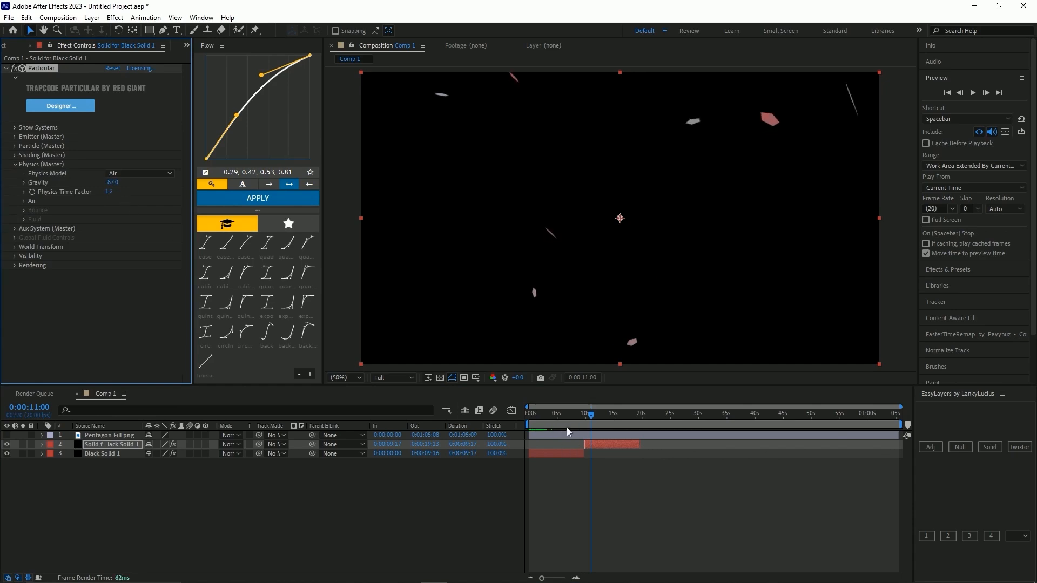
pyautogui.moveTo(568, 418); pyautogui.dragTo(582, 415)
pyautogui.press('space')
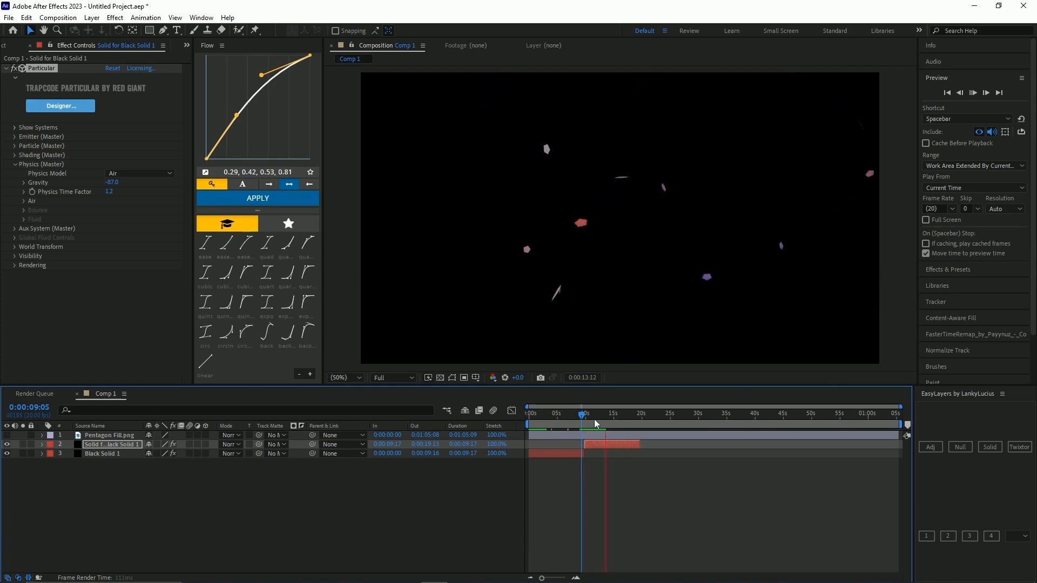
pyautogui.moveTo(108, 192); pyautogui.dragTo(138, 198)
pyautogui.moveTo(591, 417); pyautogui.dragTo(583, 415)
pyautogui.press('space')
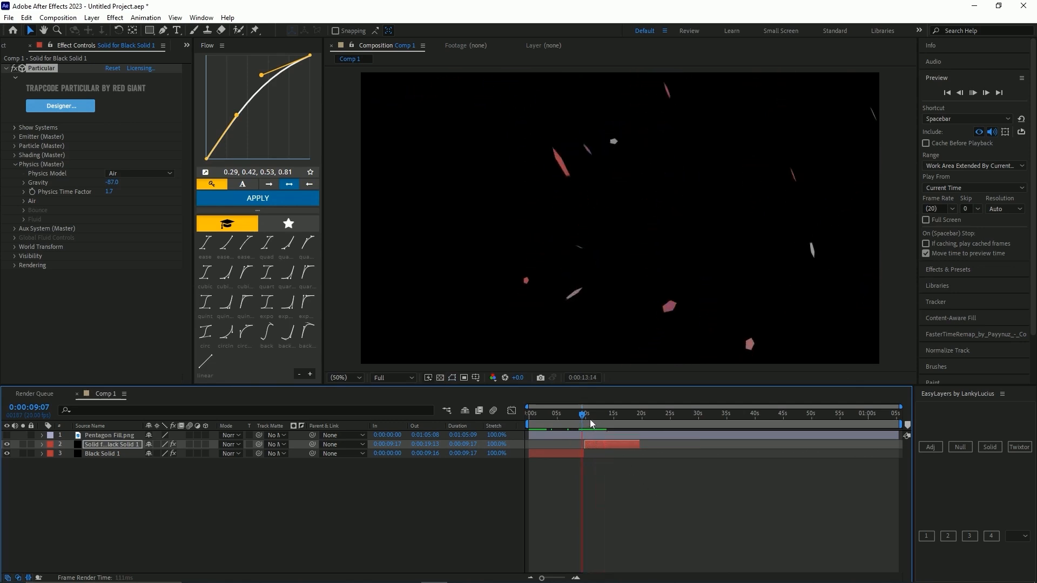
# Add the Deep Glow effect to the pentagon particle solid, viewing the frame at 0:00:12:08
pyautogui.moveTo(590, 420); pyautogui.dragTo(599, 423)
pyautogui.hotkey('ctrl', 'space')
pyautogui.write('d')
pyautogui.click(563, 444)
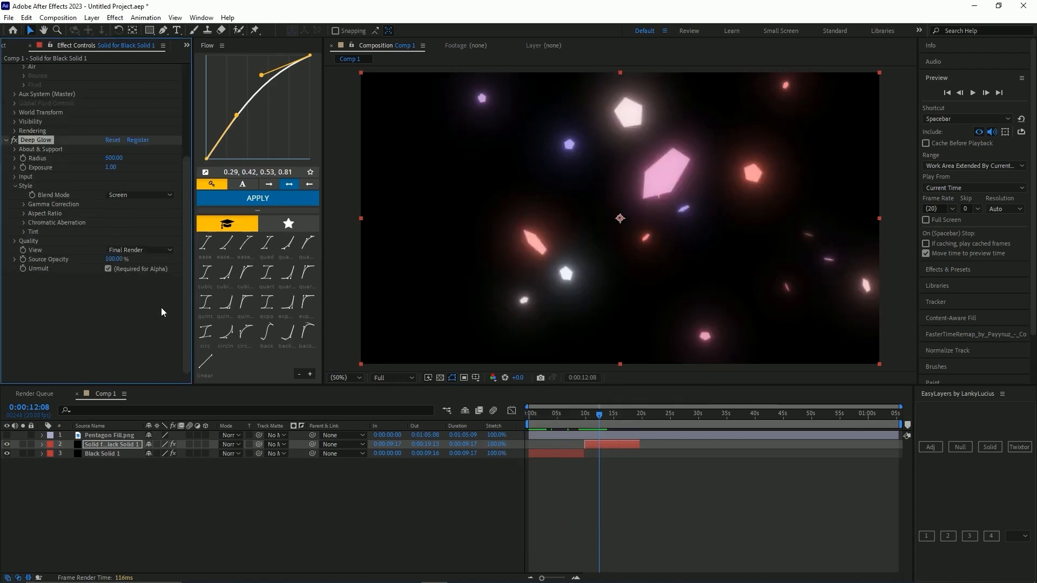
# Set Deep Glow's Radius to 1755 and lower its Exposure to about 0.41, and preview the glowing particles
pyautogui.moveTo(347, 161); pyautogui.dragTo(624, 164)
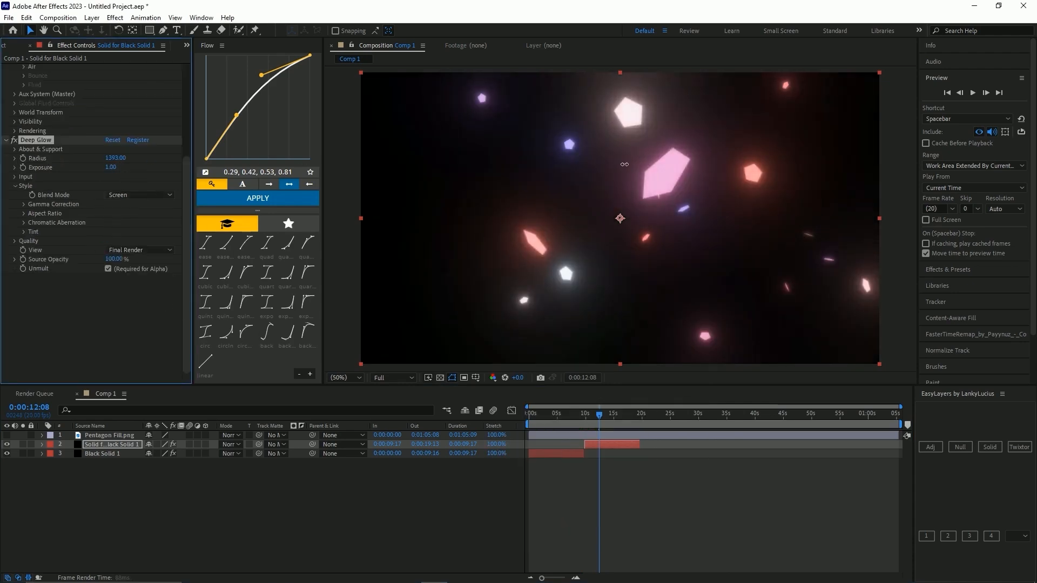
pyautogui.moveTo(110, 167); pyautogui.dragTo(14, 168)
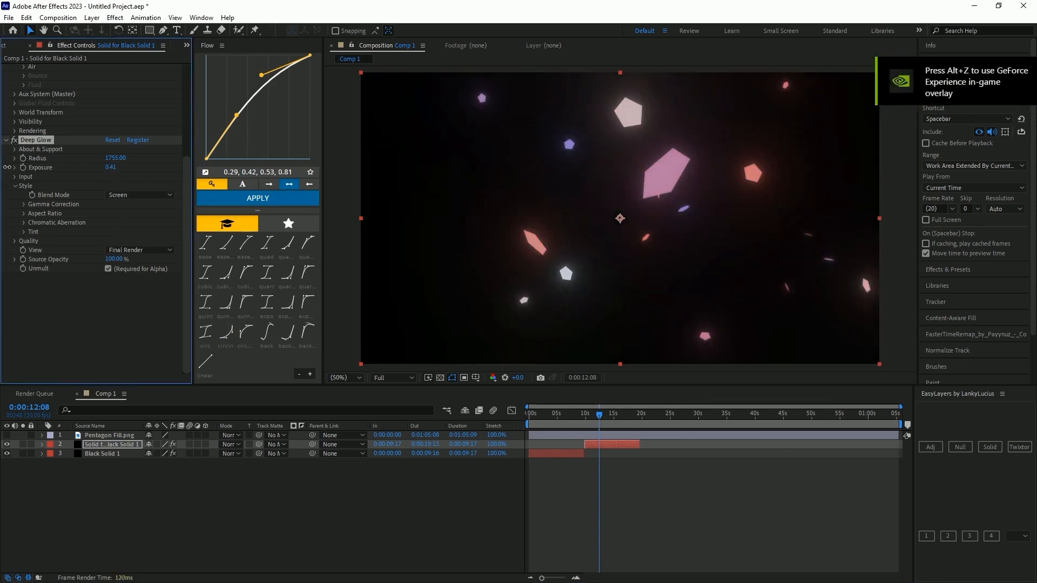
pyautogui.moveTo(600, 416); pyautogui.dragTo(583, 416)
pyautogui.press('space')
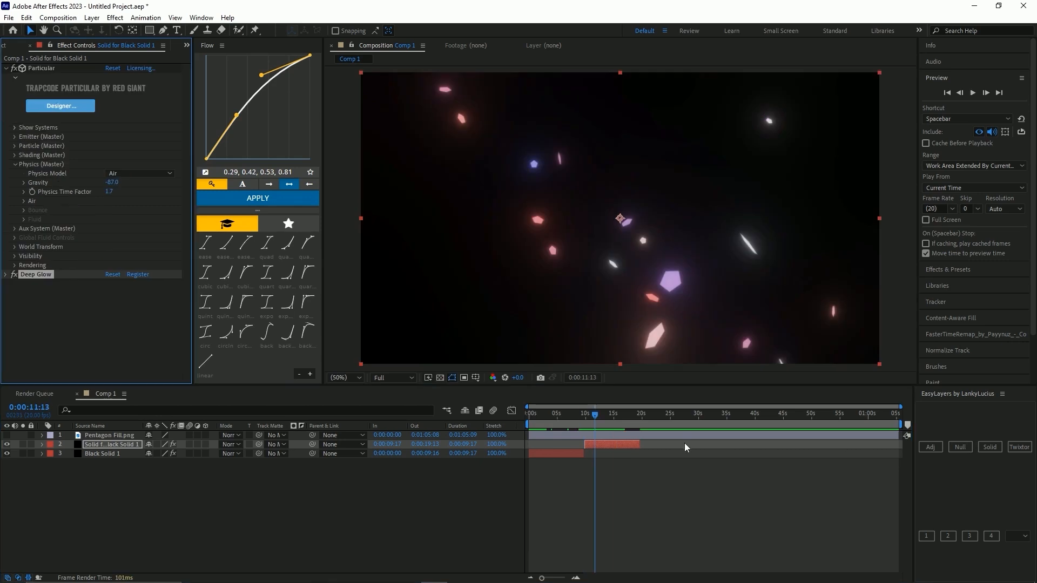
# Try a particle Size of 4 with the solid scaled up to 723%, and undo both changes
pyautogui.click(15, 146)
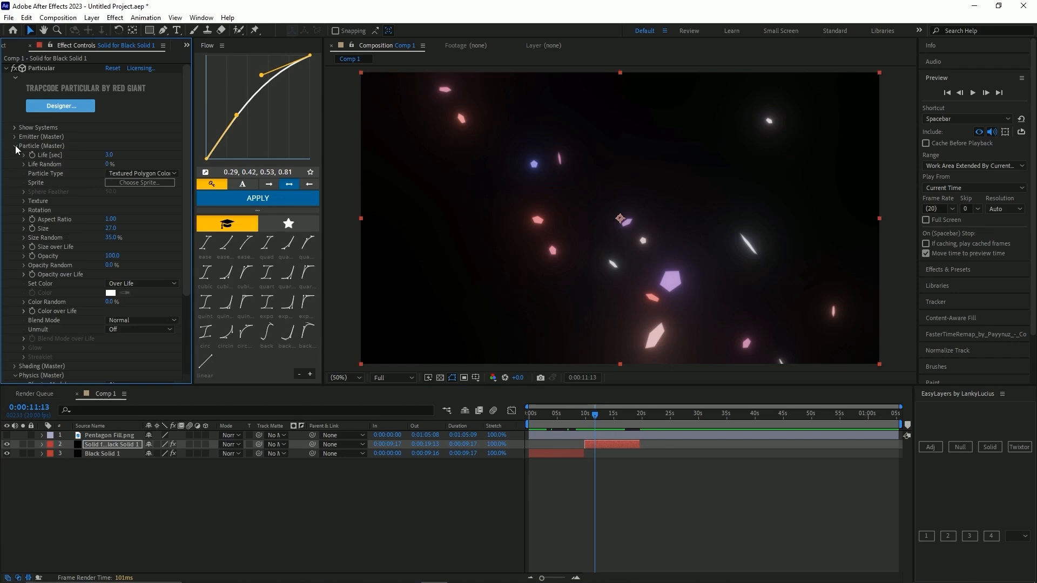
pyautogui.write('4')
pyautogui.press('Return')
pyautogui.press('s')
pyautogui.moveTo(178, 457); pyautogui.dragTo(441, 455)
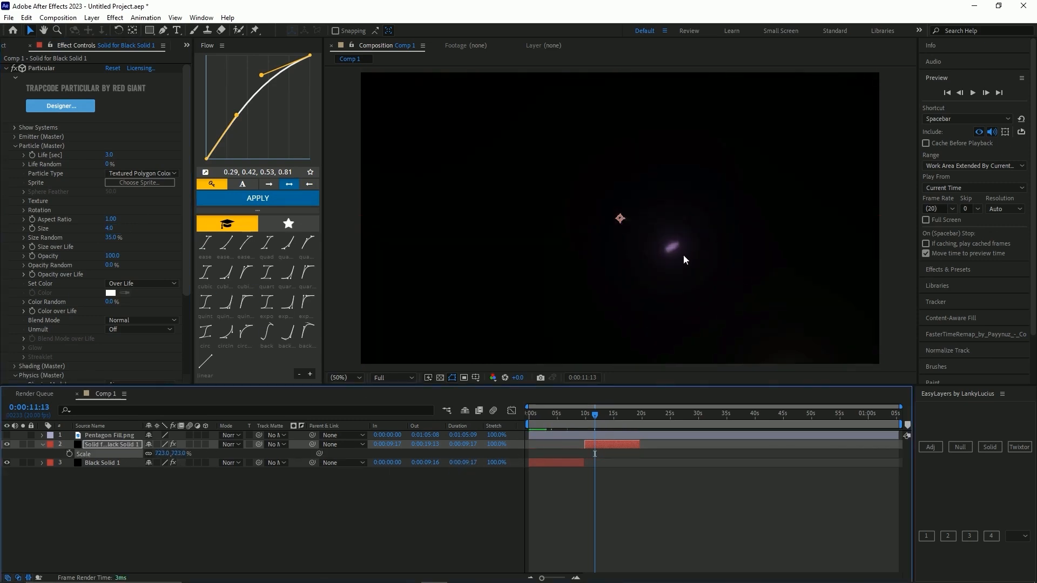
pyautogui.hotkey('ctrl', 'z')
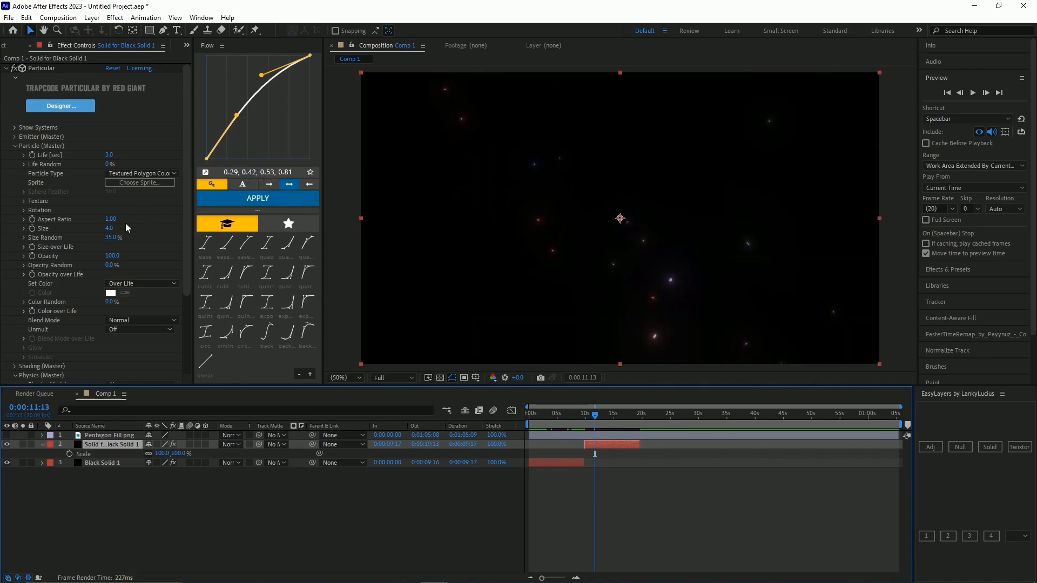
pyautogui.hotkey('ctrl', 'z')
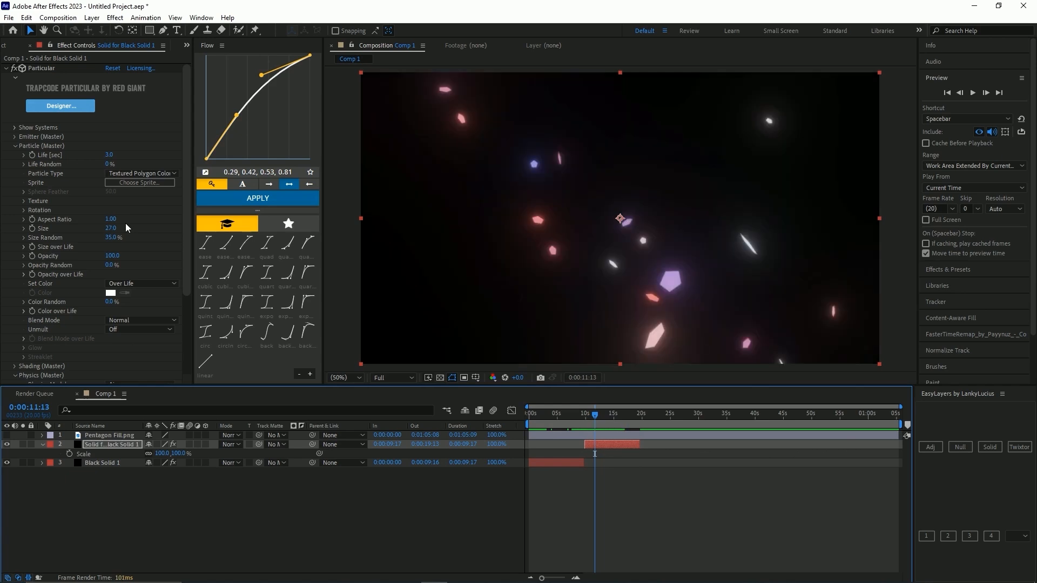
pyautogui.click(641, 506)
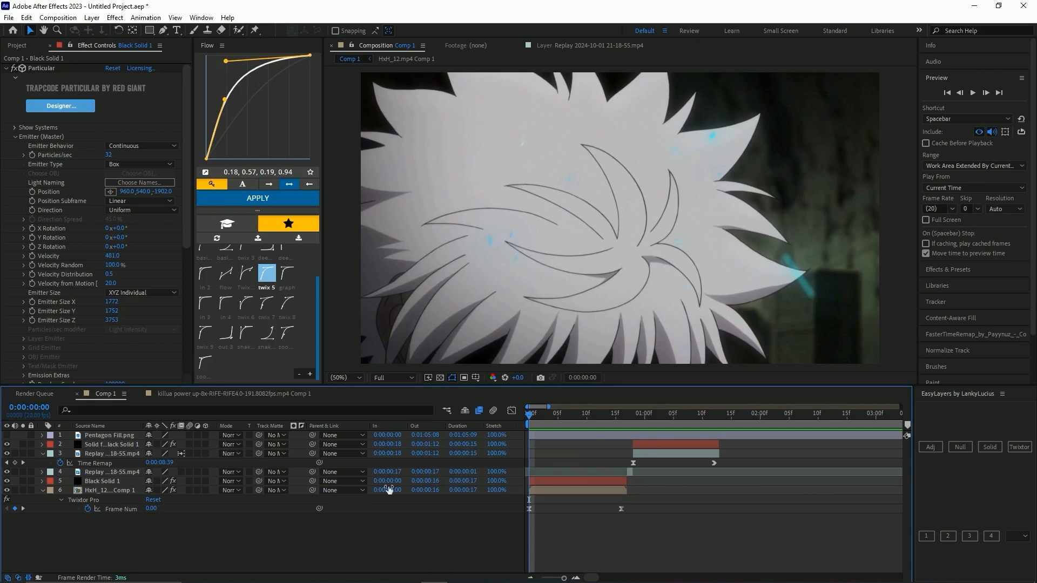
# Solo the HxH and Replay clip layers to preview the footage without particles, and turn their solo off
pyautogui.click(23, 491)
pyautogui.click(23, 454)
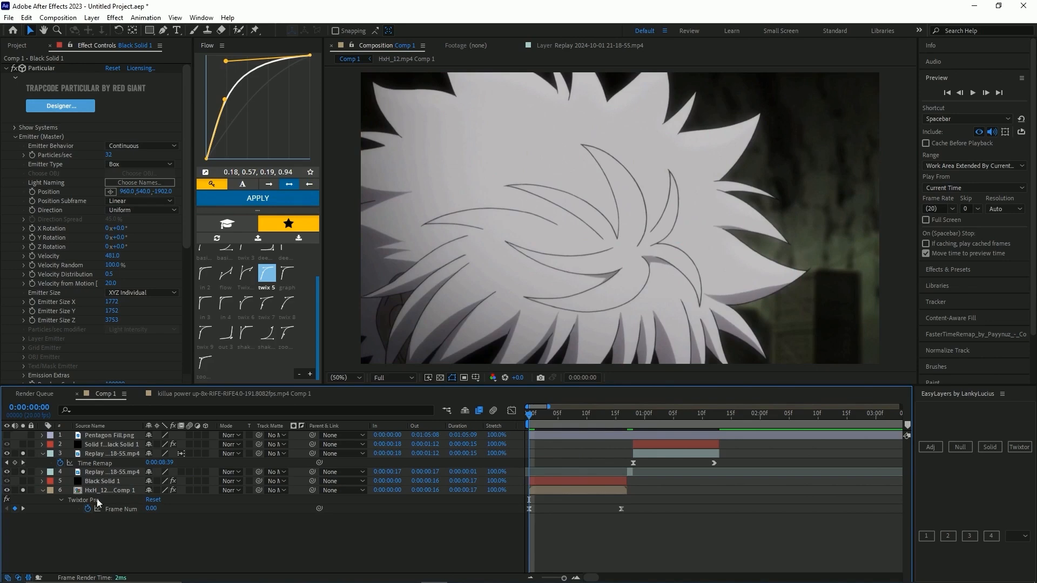
pyautogui.press('space')
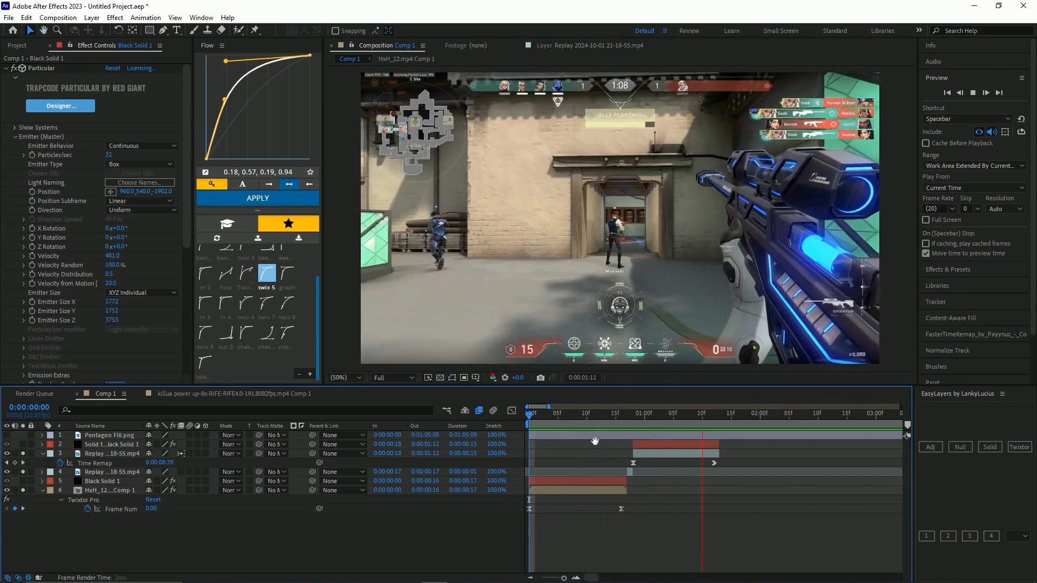
pyautogui.press('space')
pyautogui.click(23, 490)
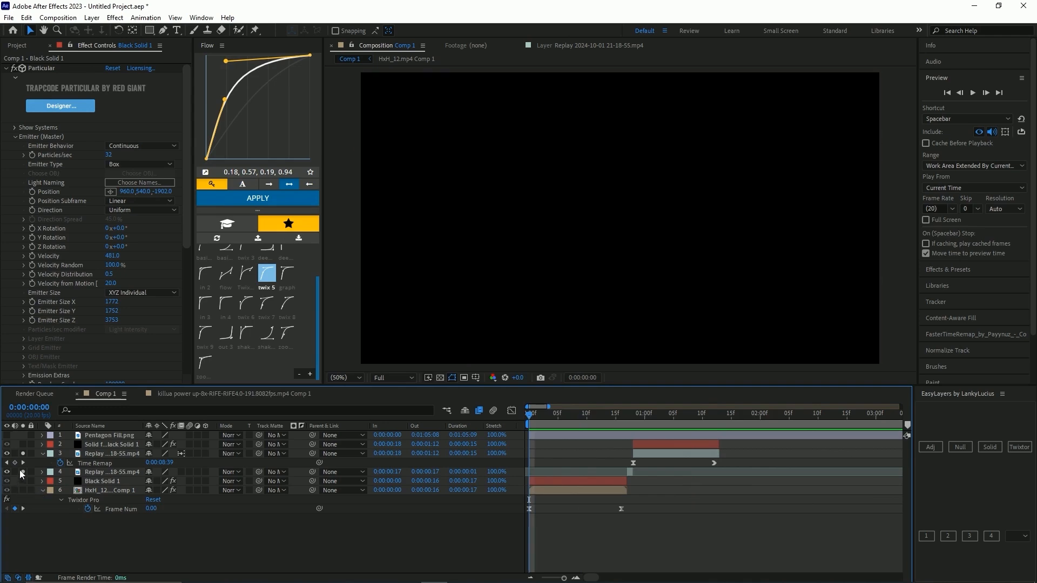
pyautogui.click(23, 453)
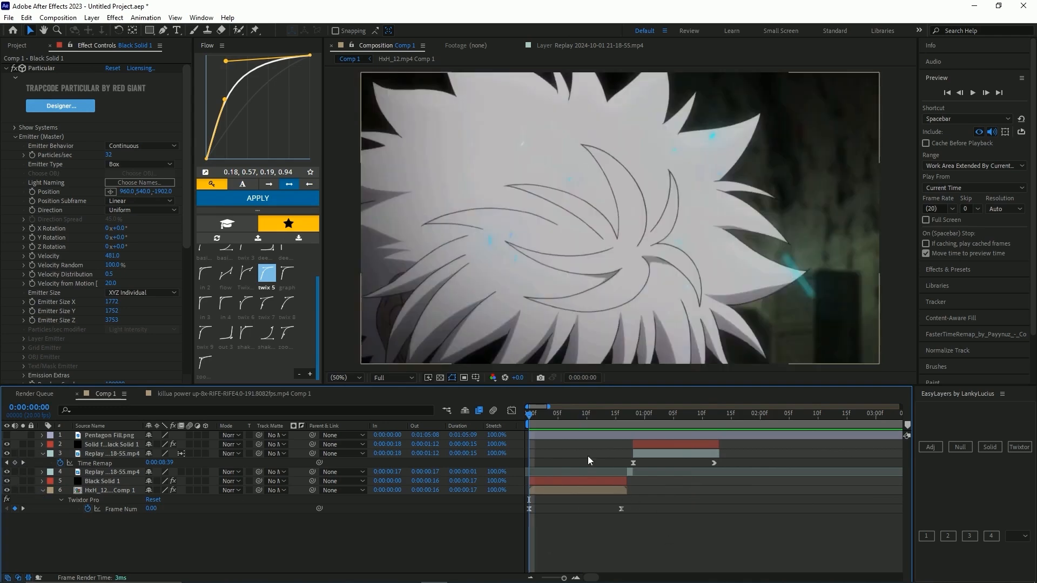
# Play the composition from the start to compare both clips with their particle layers enabled
pyautogui.press('space')
pyautogui.press('space')
pyautogui.press('space')
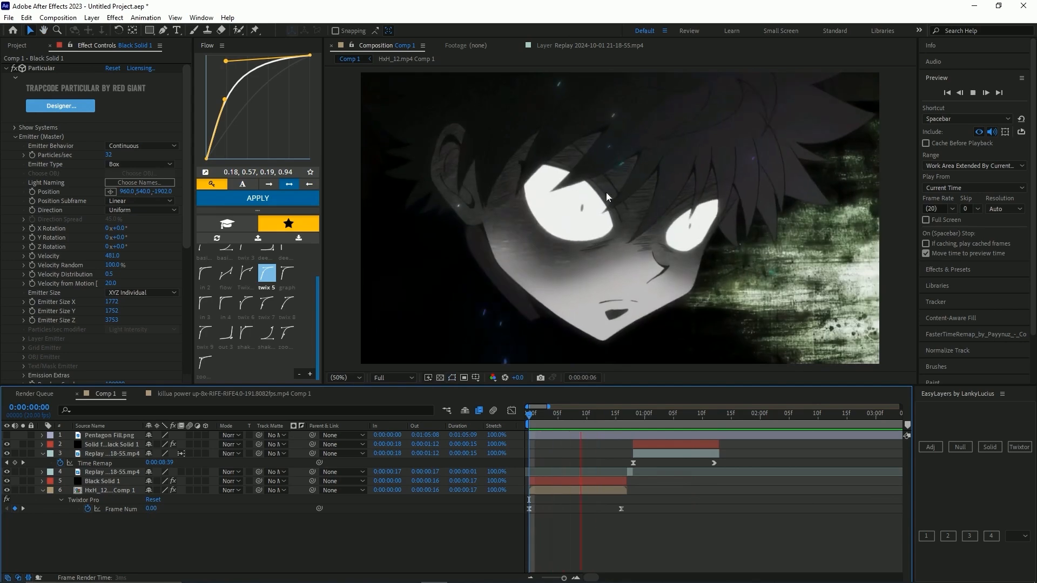
pyautogui.press('space')
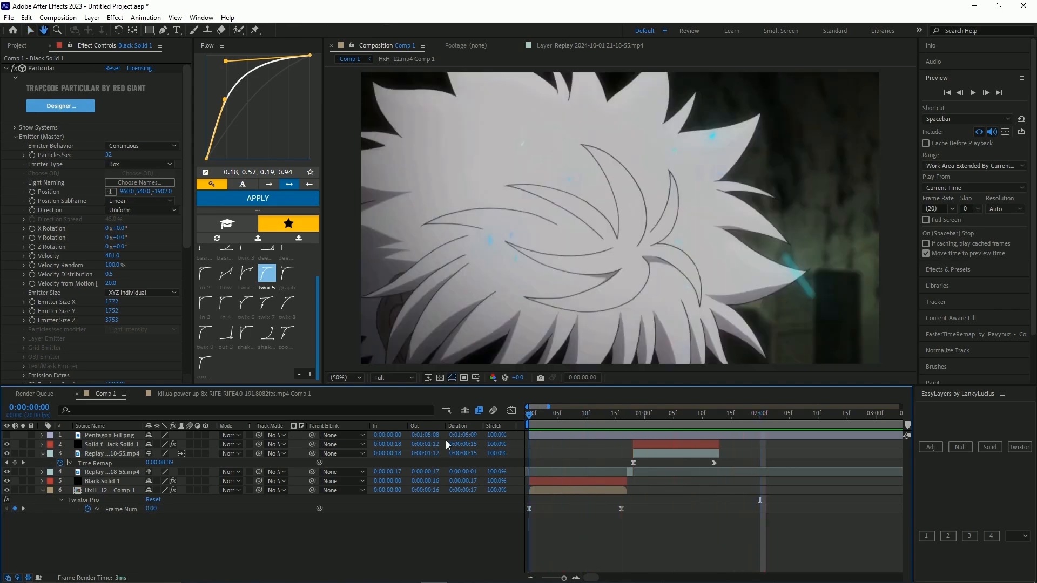
pyautogui.press('space')
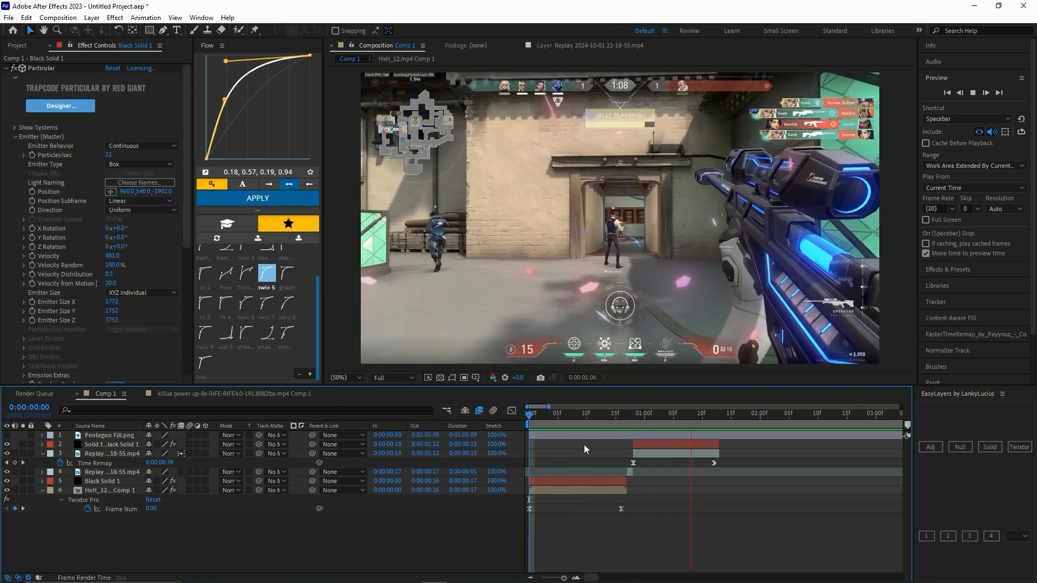
pyautogui.press('space')
# Pre-compose the HxH_12 clip together with its adjustment layer as Pre-comp 1, with the playhead at 0:00:00:08
pyautogui.moveTo(575, 417); pyautogui.dragTo(576, 439)
pyautogui.click(566, 417)
pyautogui.hotkey('ctrl', 'shift', 'c')
pyautogui.press('Return')
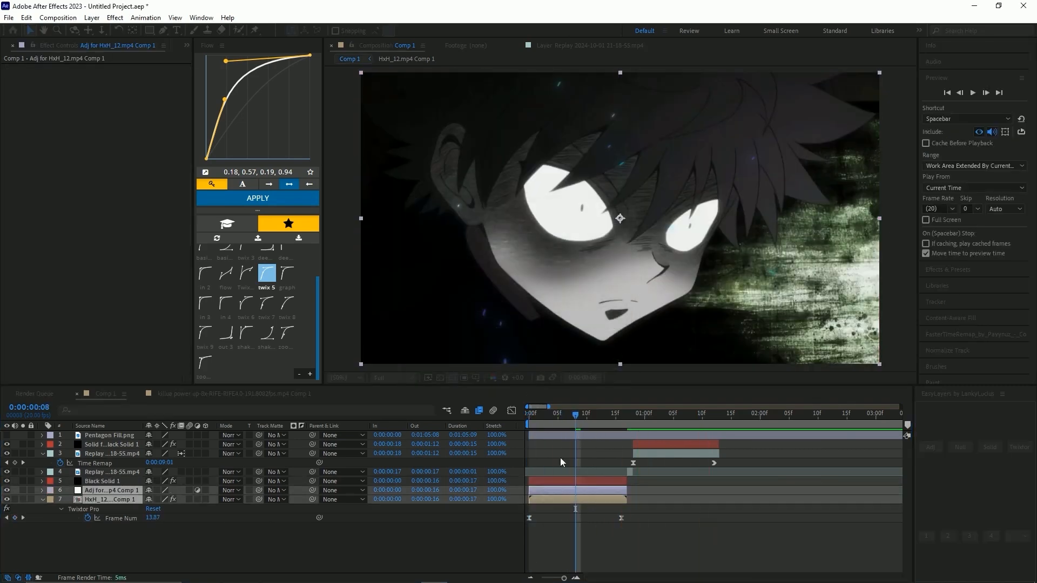
# Select Black Solid 1 and examine Particular's Emitter and Particle settings
pyautogui.click(579, 482)
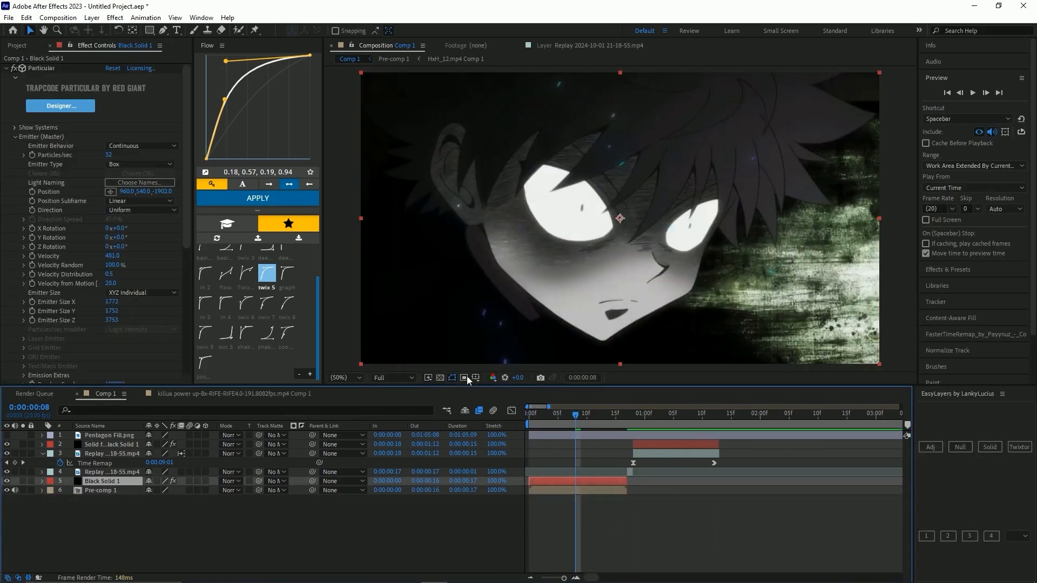
pyautogui.scroll(-5, 164, 254)
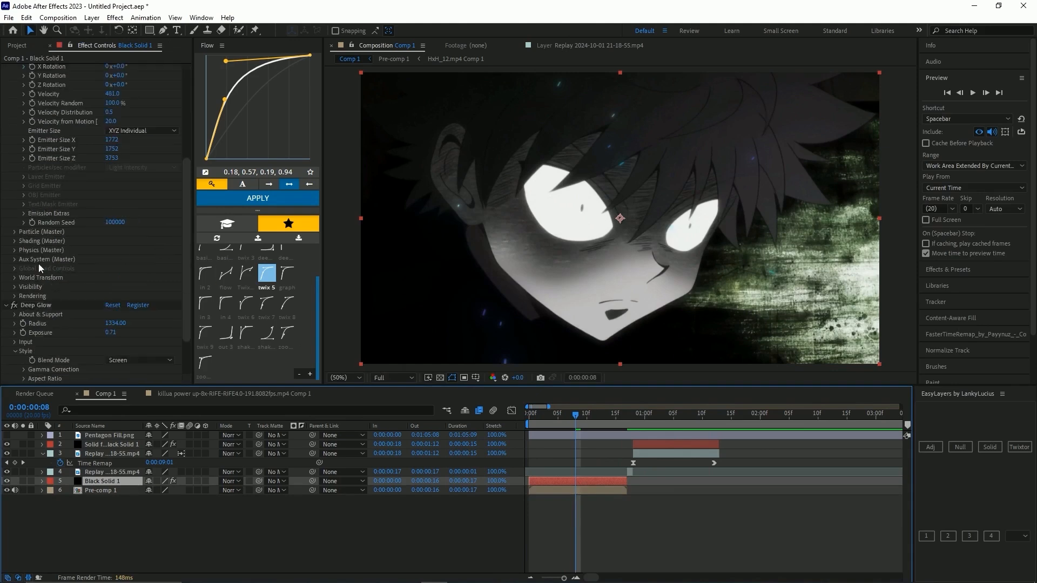
pyautogui.click(14, 232)
pyautogui.scroll(-2, 17, 230)
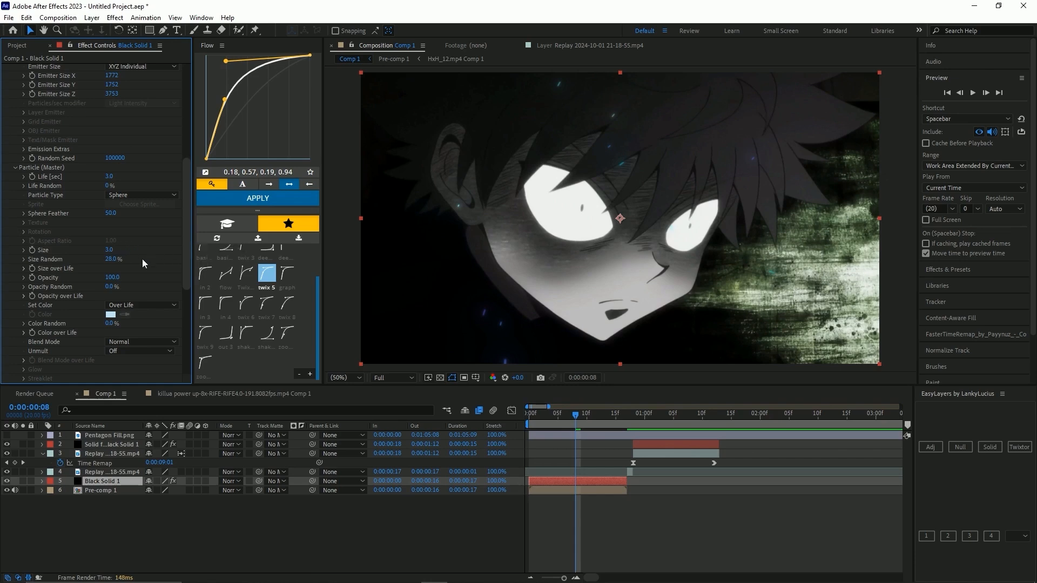
pyautogui.scroll(7, 108, 222)
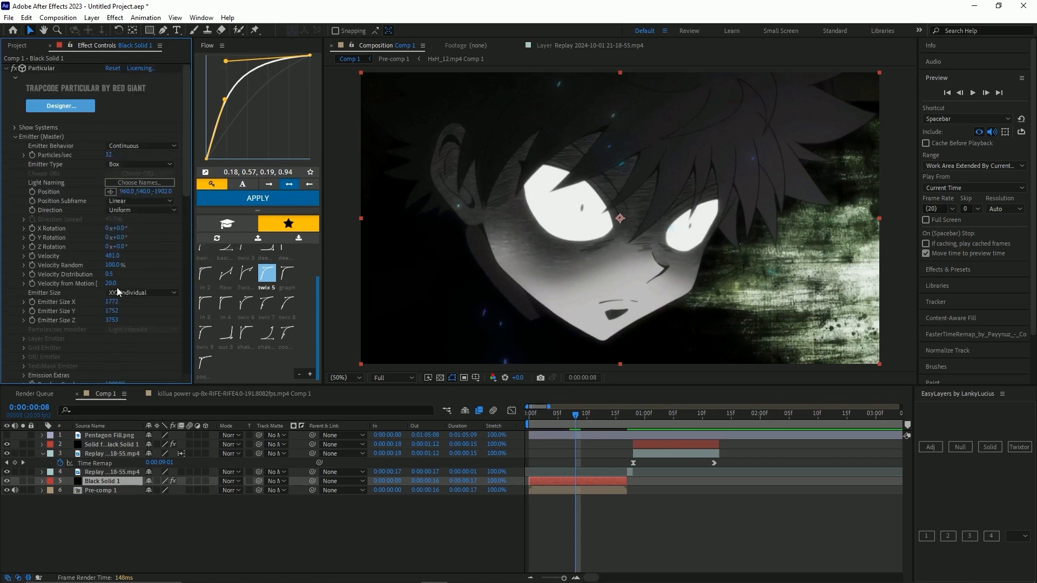
pyautogui.scroll(-5, 116, 287)
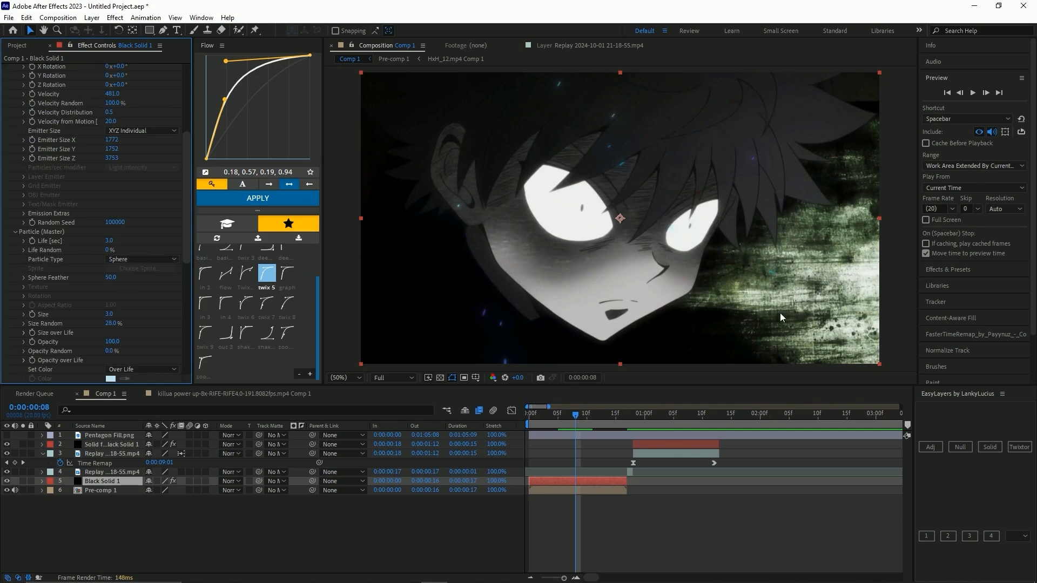
pyautogui.scroll(-4, 124, 272)
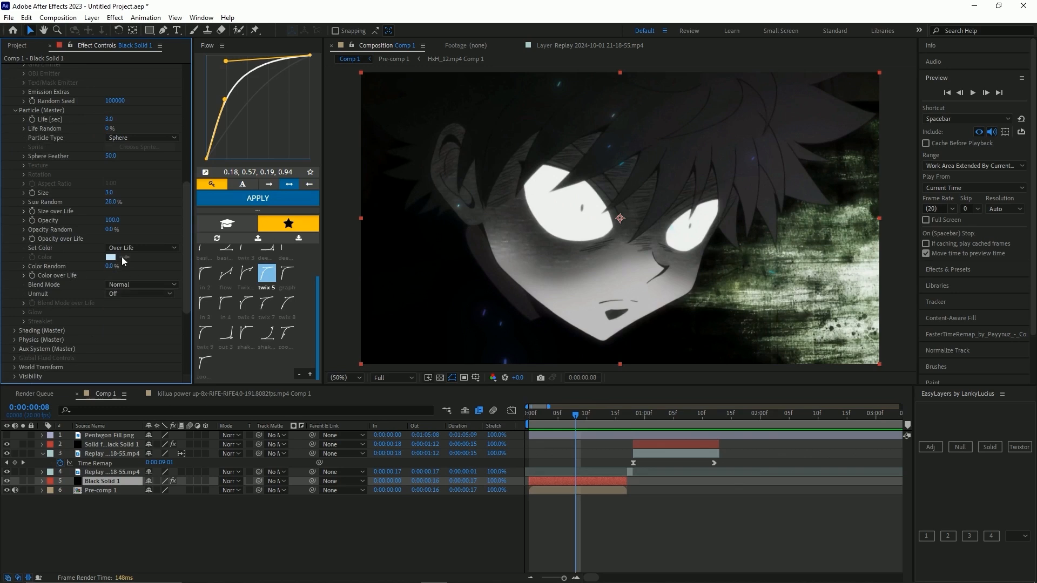
# Set the middle stop of the particles' Color over Life ramp to green 00FF06
pyautogui.click(23, 266)
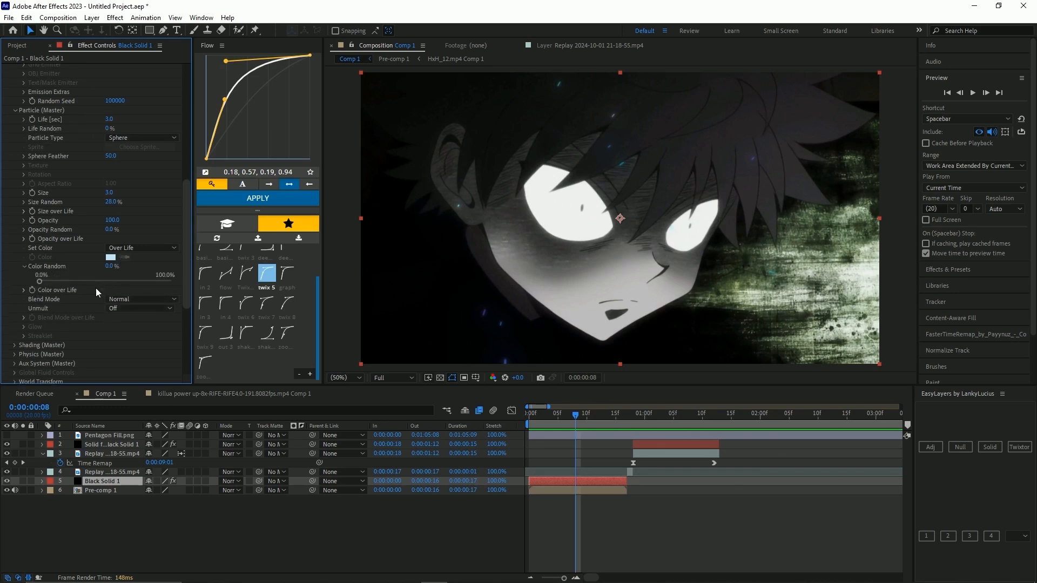
pyautogui.click(24, 265)
pyautogui.click(24, 275)
pyautogui.scroll(-3, 103, 243)
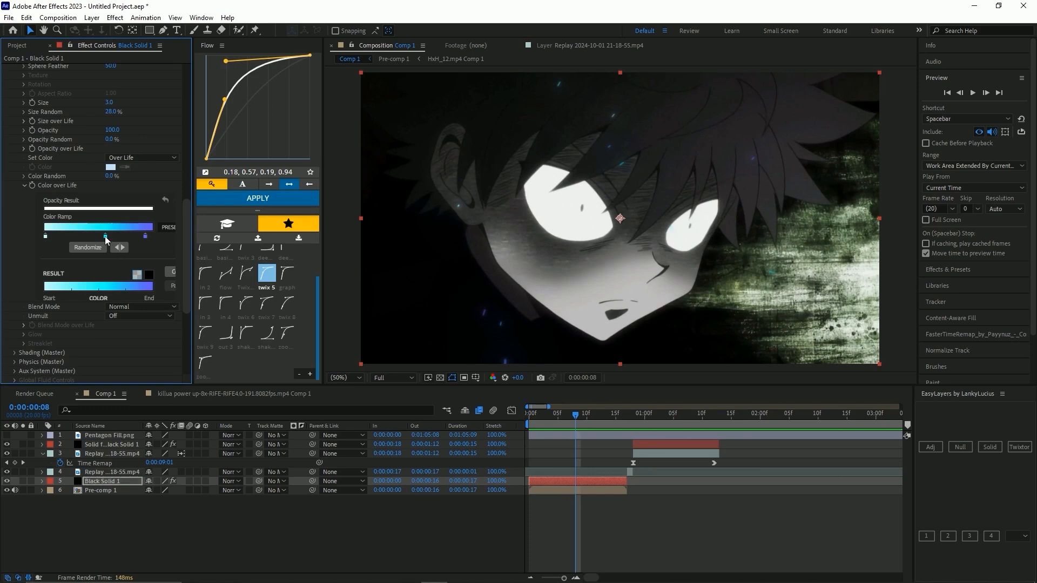
pyautogui.doubleClick(104, 236)
pyautogui.click(427, 391)
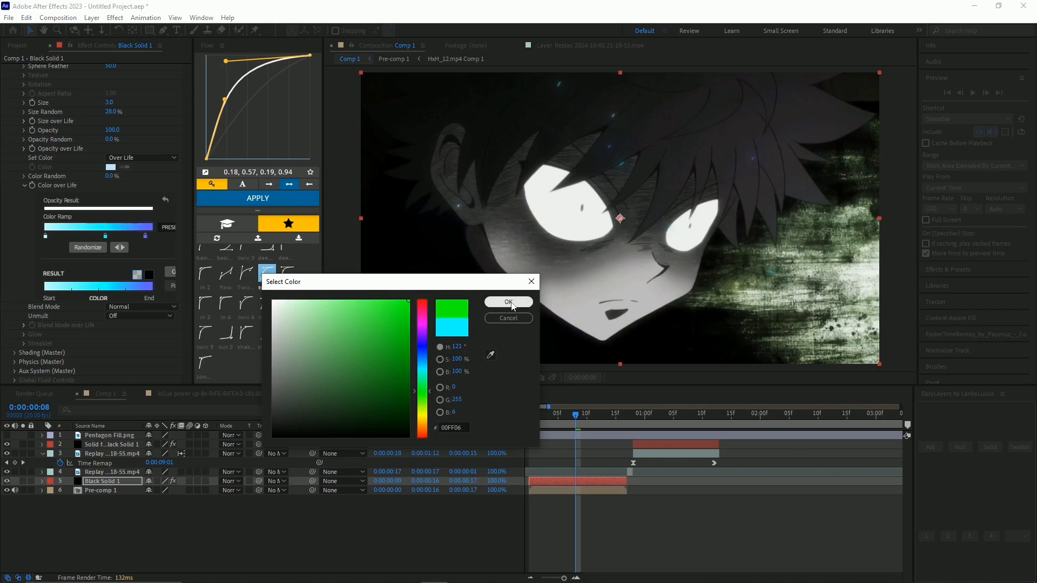
pyautogui.click(508, 302)
# Set the end stop of the Color over Life ramp to light green, and preview the particles up to 0:00:00:11
pyautogui.doubleClick(144, 236)
pyautogui.click(424, 407)
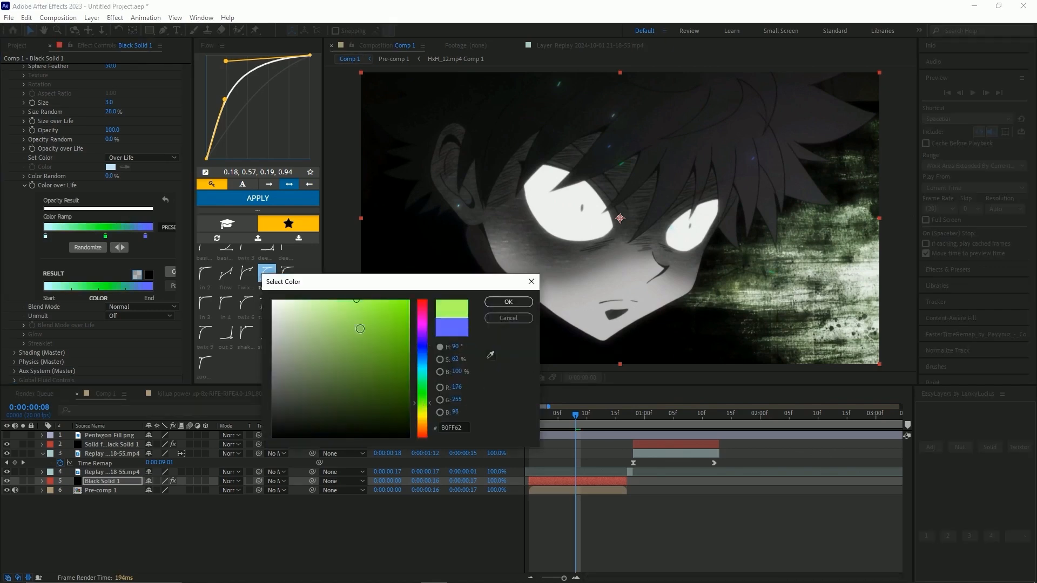
pyautogui.click(508, 301)
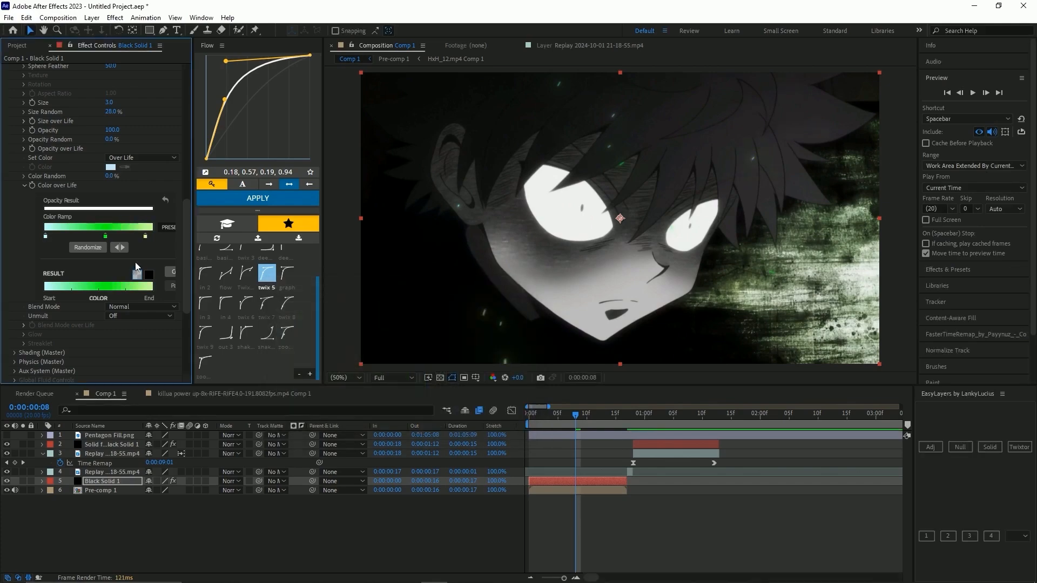
pyautogui.press('space')
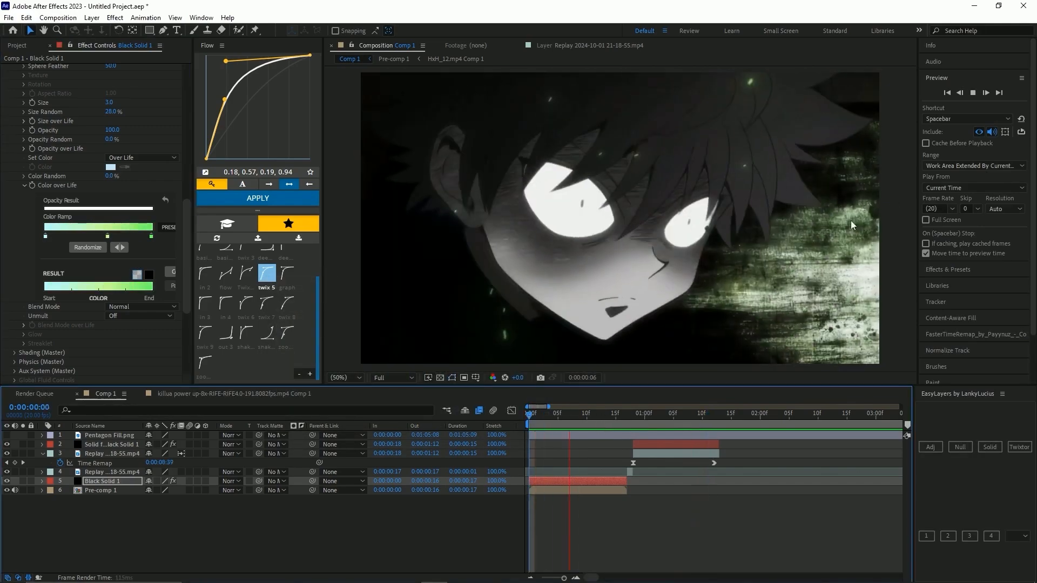
pyautogui.click(603, 414)
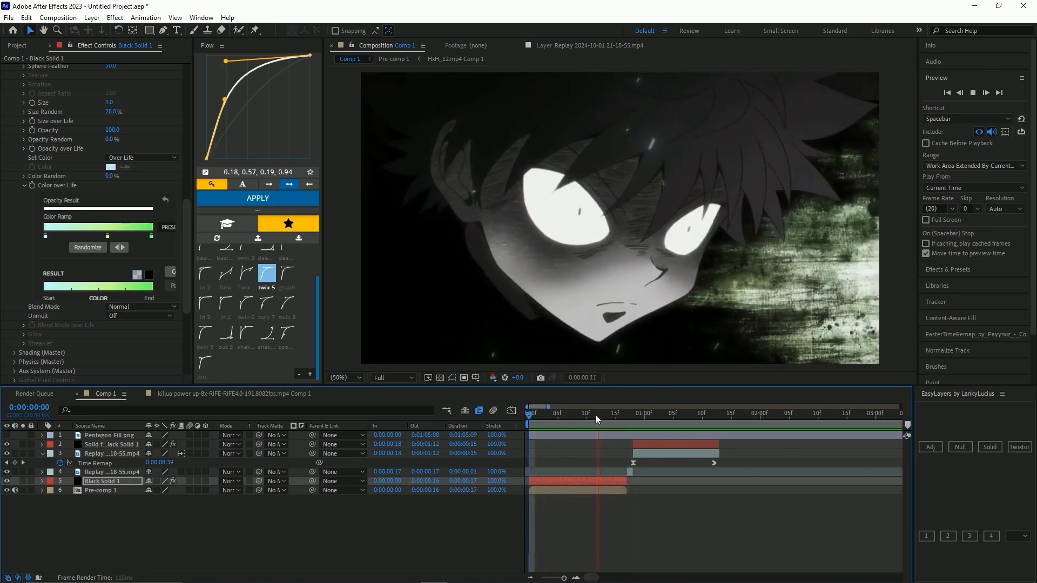
pyautogui.click(593, 418)
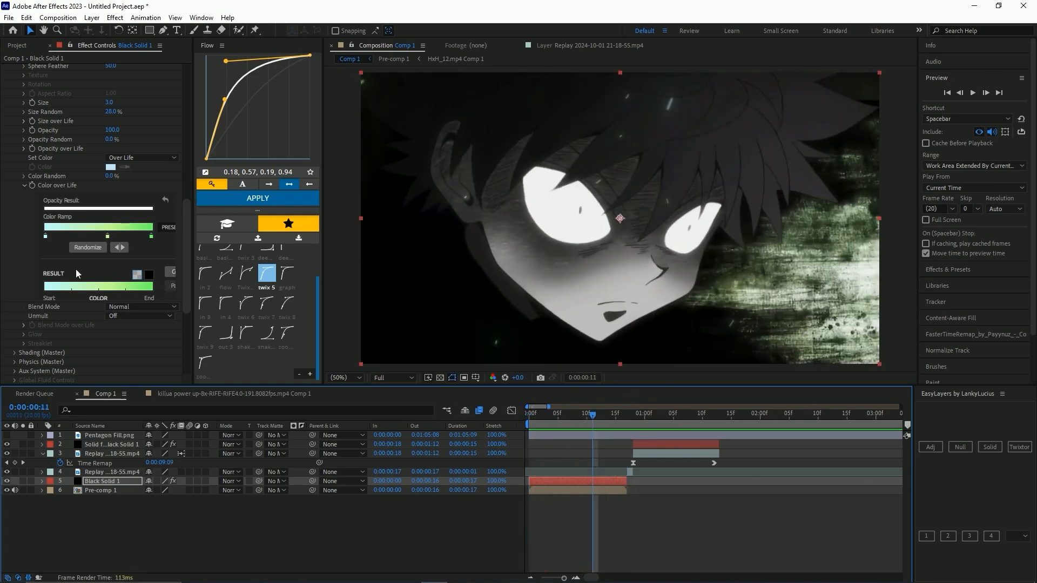
# Raise the emitter's Velocity to 661 and preview the particles from the start of the composition
pyautogui.scroll(10, 75, 268)
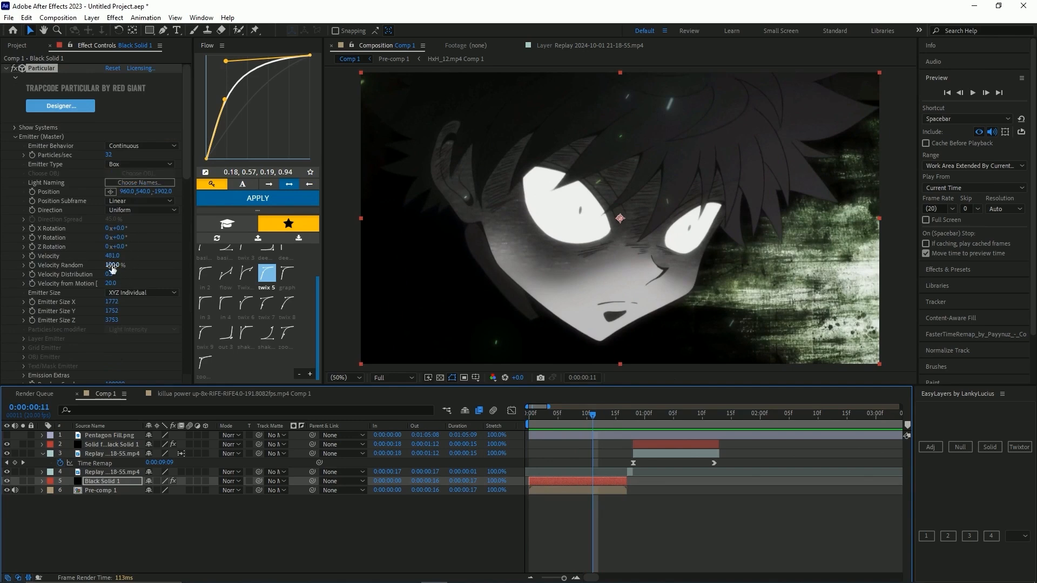
pyautogui.moveTo(113, 257); pyautogui.dragTo(123, 262)
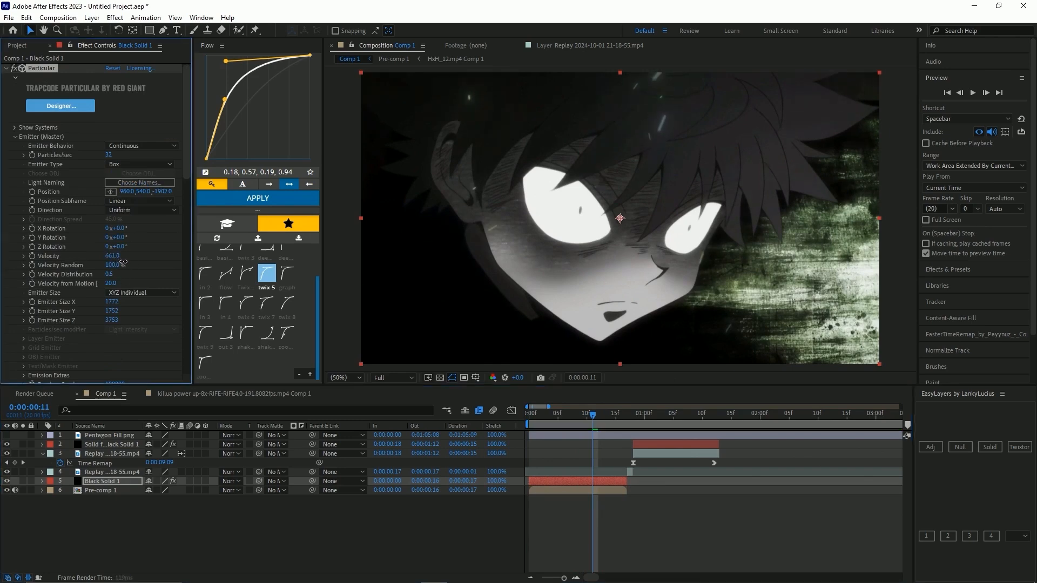
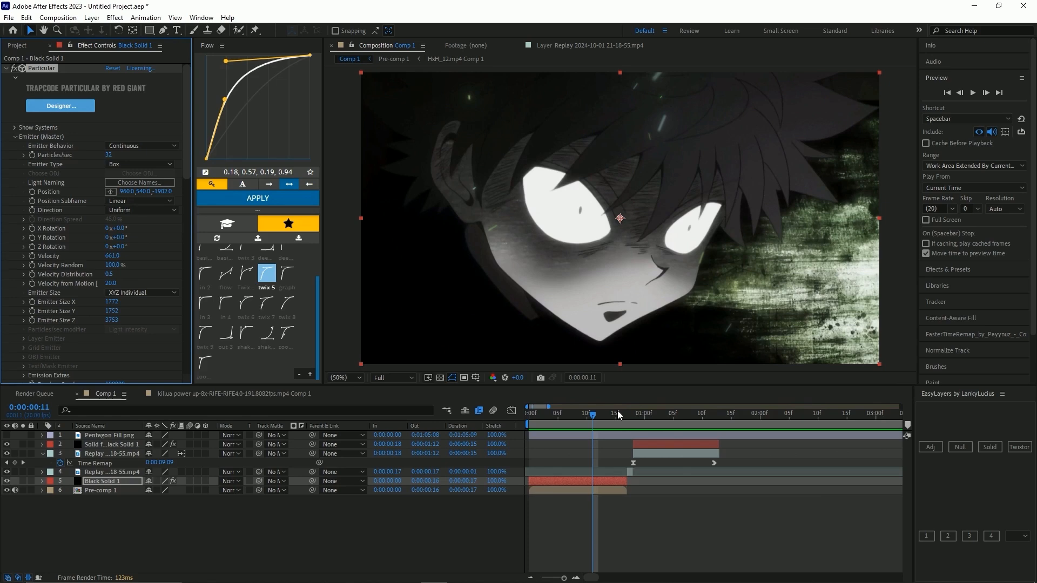
pyautogui.moveTo(556, 415); pyautogui.dragTo(525, 468)
pyautogui.press('space')
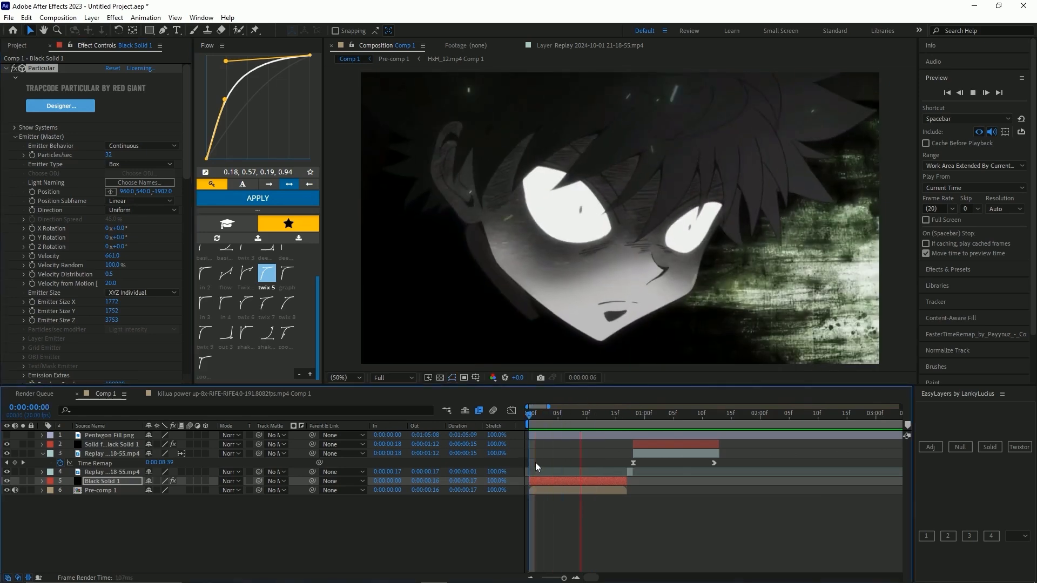
# Set the emitter's Z position to -1146 and, after a preview, lower Particles/sec to about 19
pyautogui.scroll(-2, 164, 156)
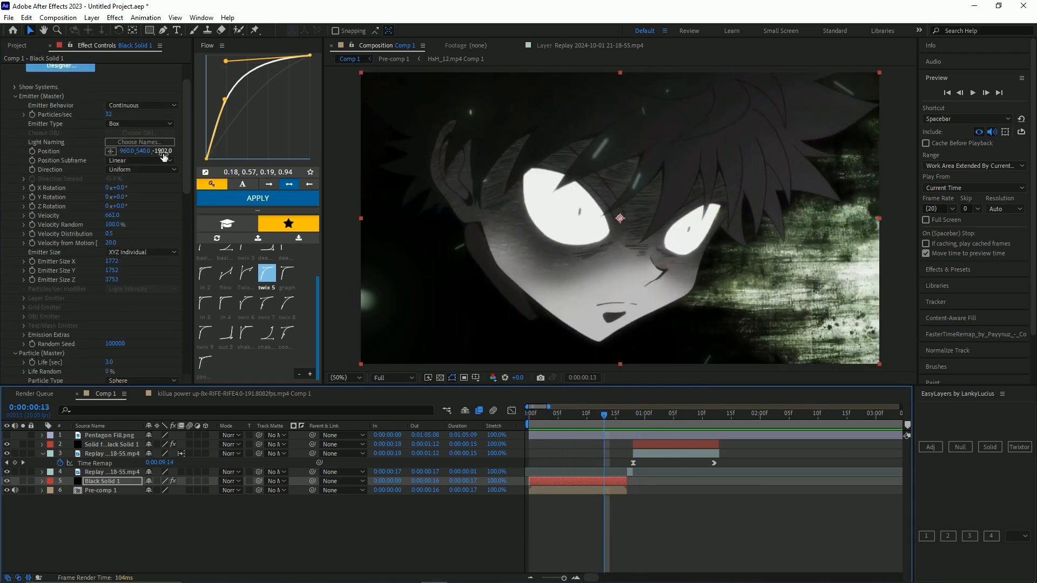
pyautogui.moveTo(163, 157); pyautogui.dragTo(570, 169)
pyautogui.moveTo(566, 419); pyautogui.dragTo(390, 439)
pyautogui.press('space')
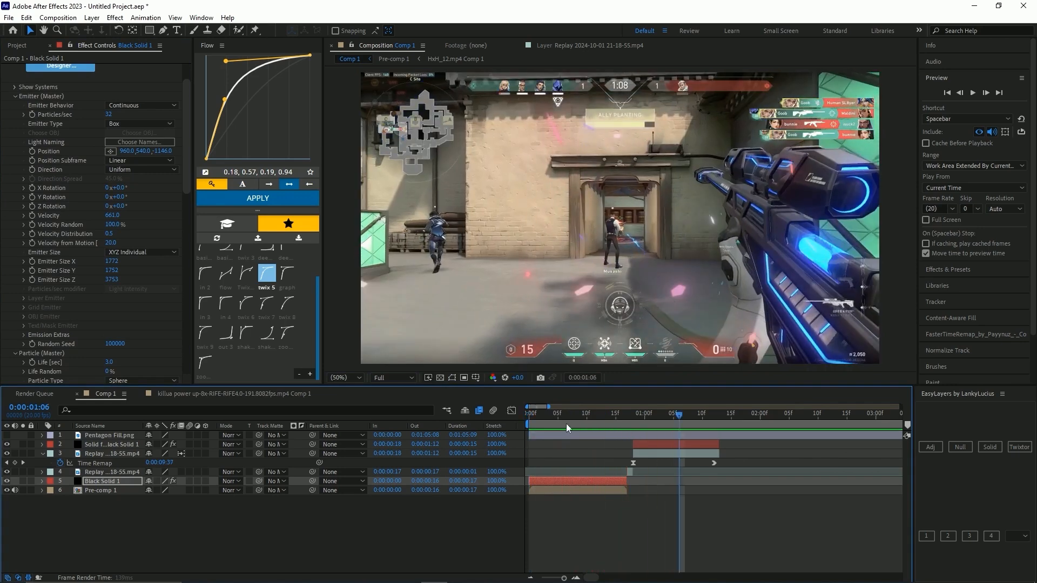
pyautogui.click(605, 426)
pyautogui.moveTo(109, 115); pyautogui.dragTo(100, 118)
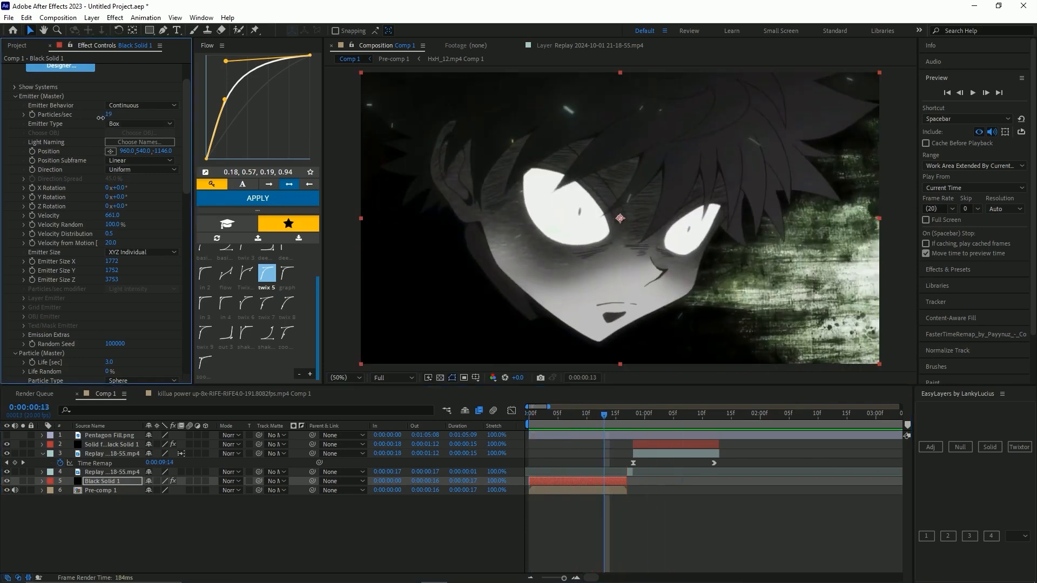
# Set the Air physics Wind X to -231 and Wind Y to -86, and preview the particle motion from the start
pyautogui.scroll(-10, 64, 282)
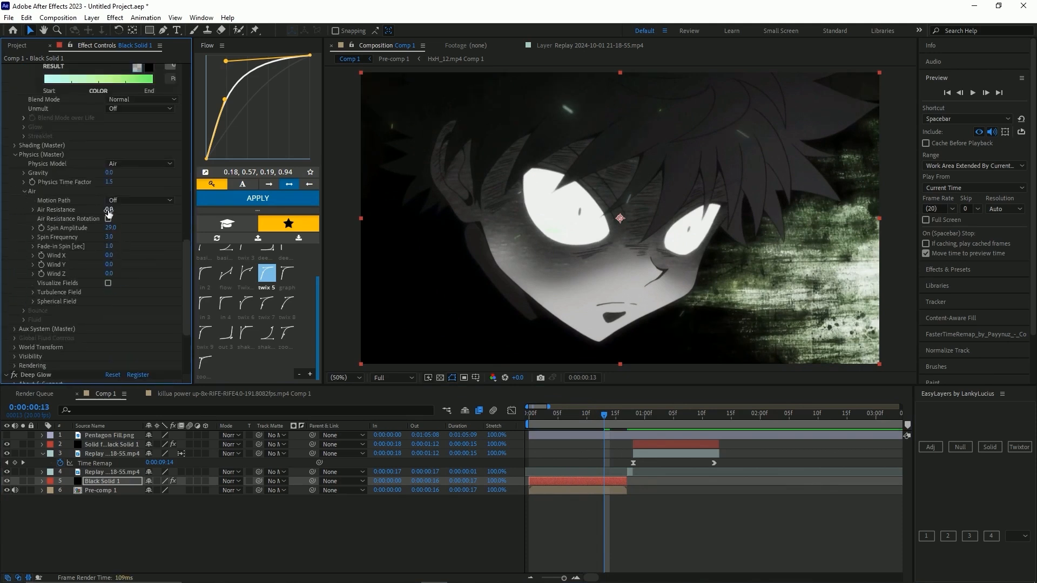
pyautogui.moveTo(104, 263); pyautogui.dragTo(1, 259)
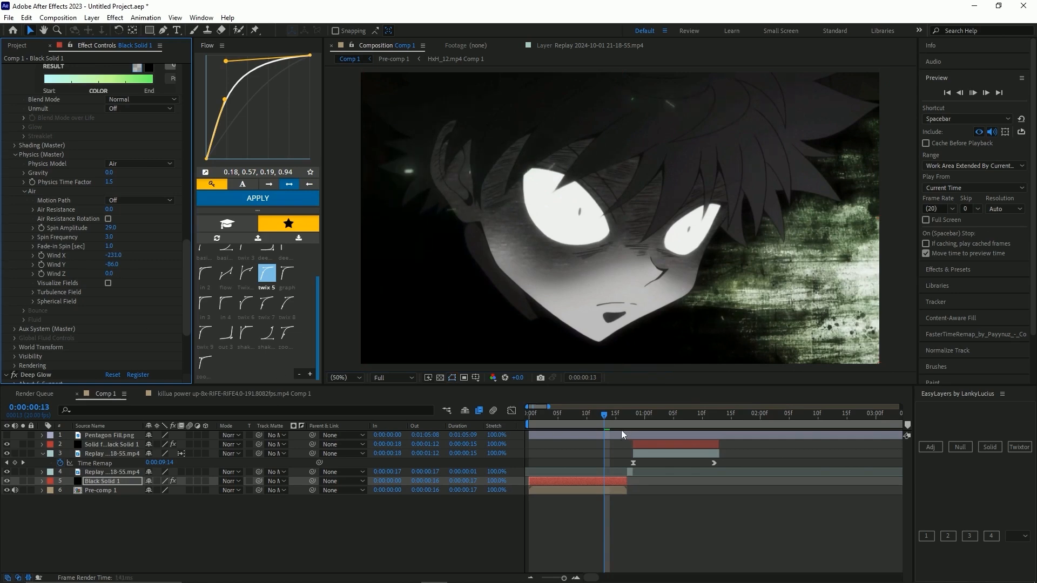
pyautogui.press('space')
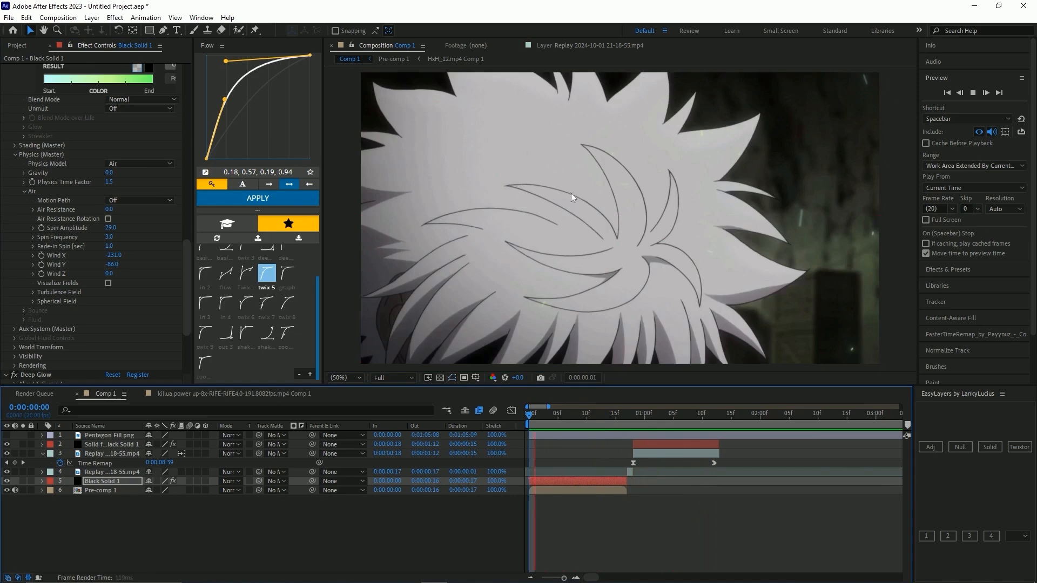
pyautogui.press('space')
pyautogui.moveTo(568, 415); pyautogui.dragTo(517, 372)
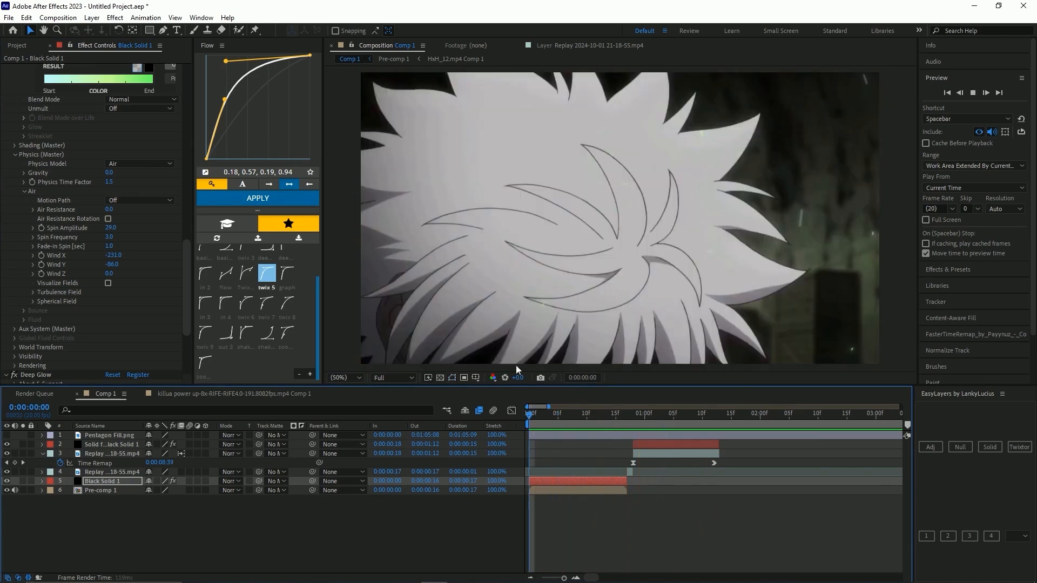
pyautogui.press('space')
pyautogui.press('space')
pyautogui.moveTo(532, 417); pyautogui.dragTo(503, 431)
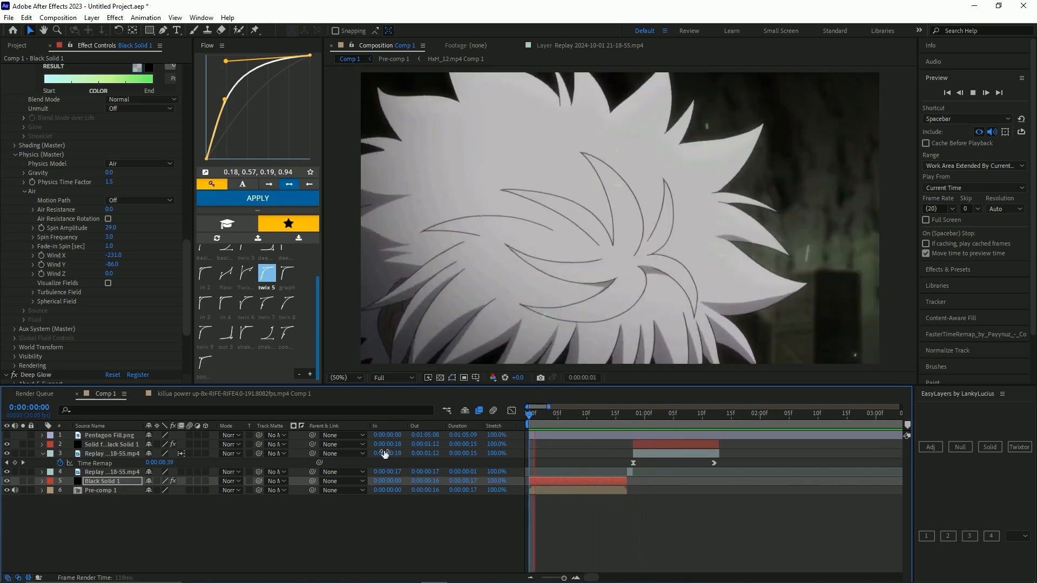
pyautogui.press('space')
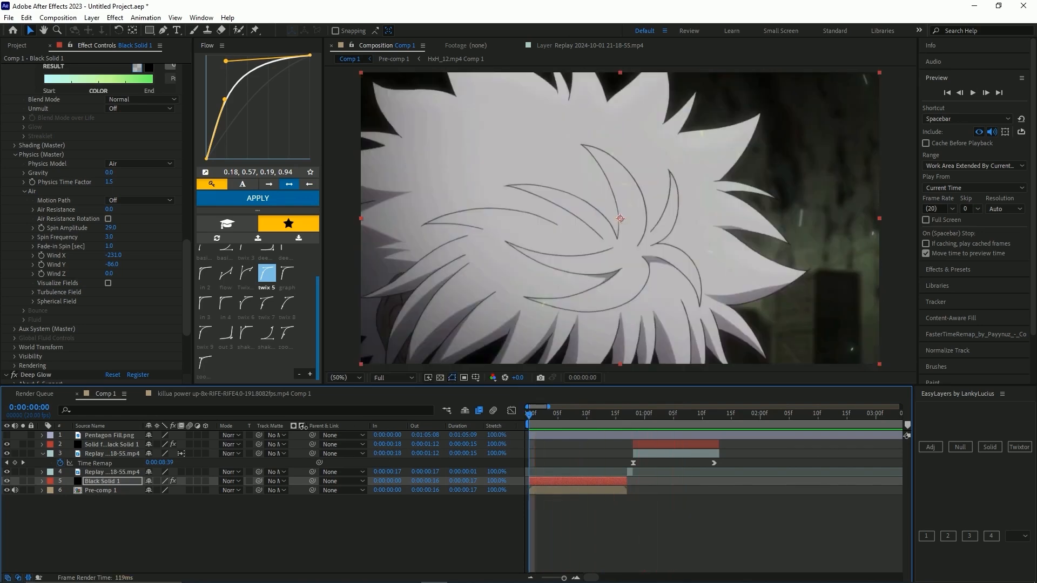
# Preview the green particles over the first clip from the start of the composition and check the frame at 0:00:00:13
pyautogui.press('space')
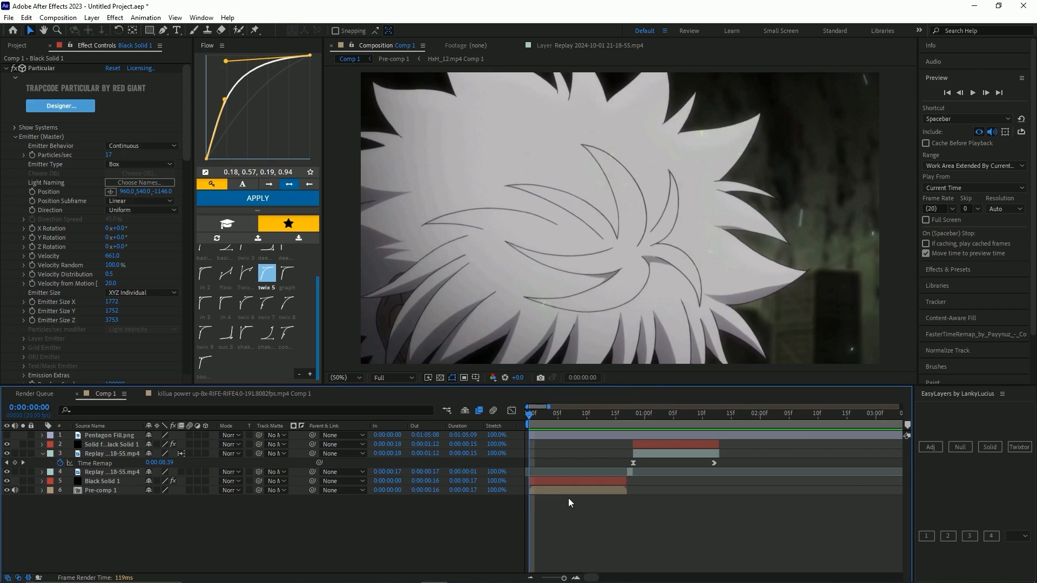
pyautogui.click(557, 495)
pyautogui.click(556, 498)
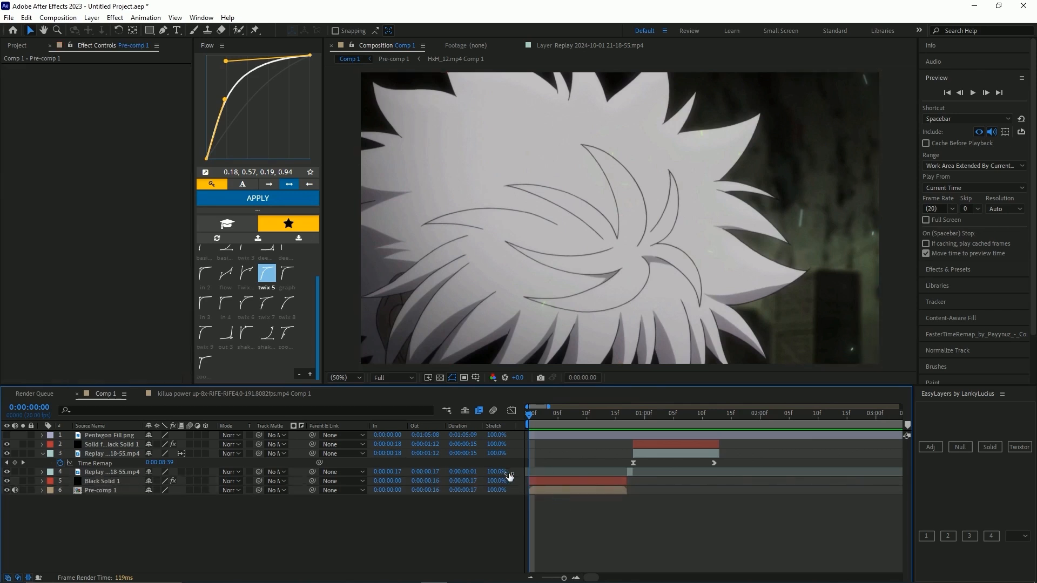
pyautogui.click(570, 424)
pyautogui.moveTo(576, 423); pyautogui.dragTo(529, 454)
pyautogui.press('space')
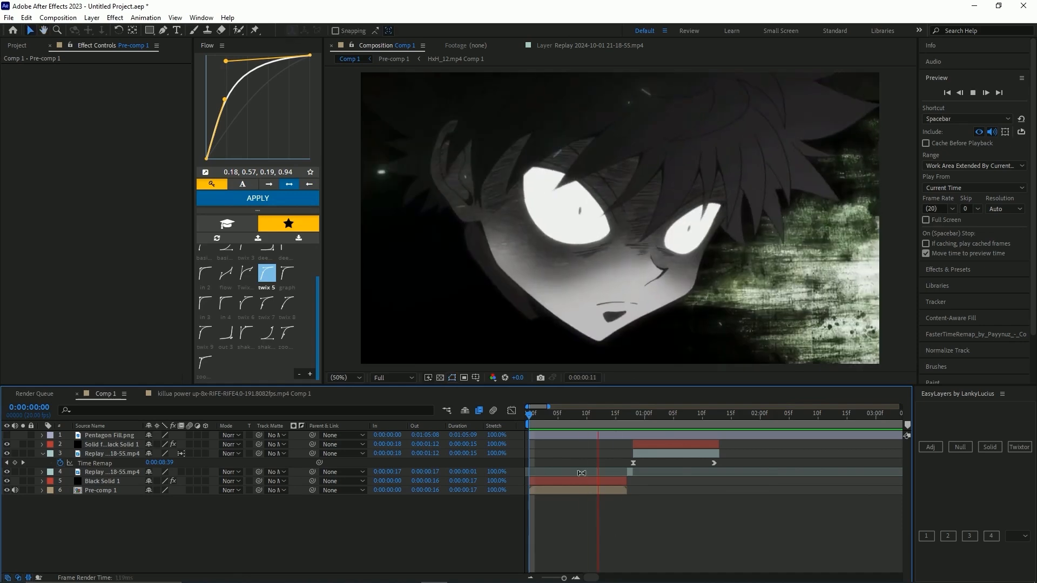
pyautogui.press('space')
pyautogui.moveTo(561, 421); pyautogui.dragTo(603, 472)
pyautogui.press('space')
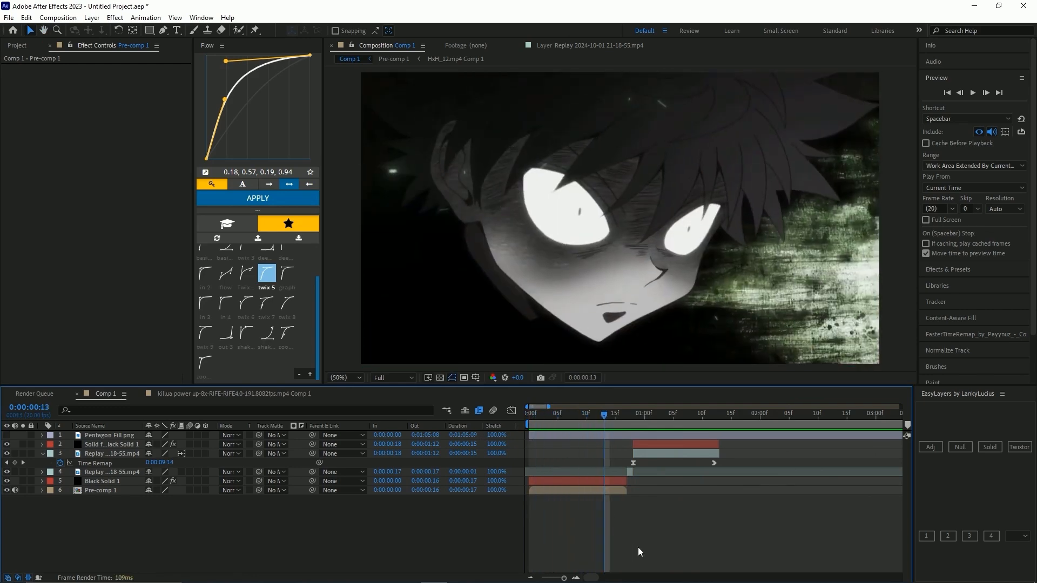
# Limit the work area to the second clip's span and preview its particles from 0:00:00:17
pyautogui.click(621, 481)
pyautogui.click(621, 501)
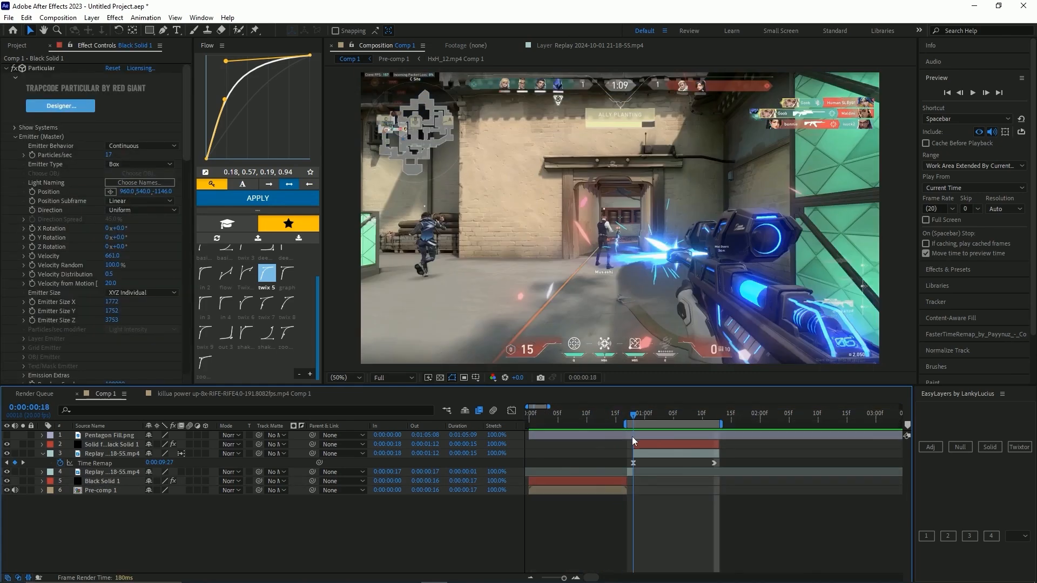
pyautogui.moveTo(632, 437); pyautogui.dragTo(627, 439)
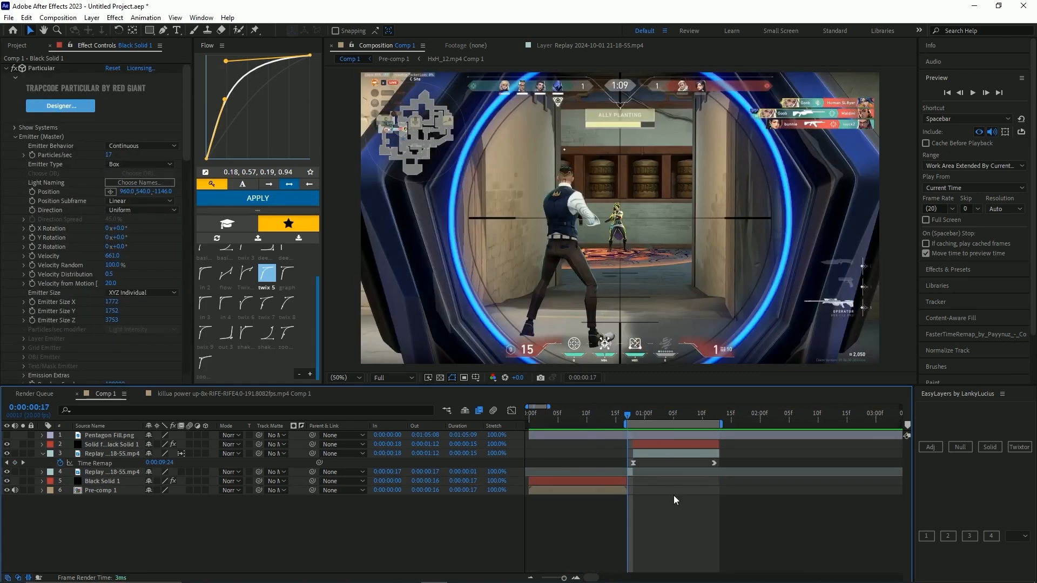
pyautogui.press('space')
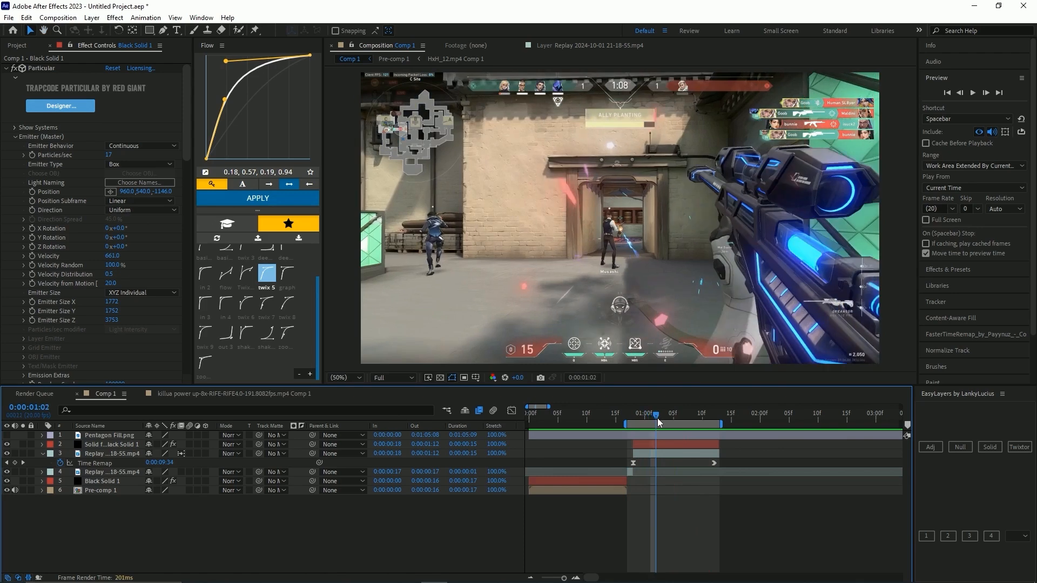
pyautogui.click(657, 417)
pyautogui.click(653, 454)
pyautogui.rightClick(647, 457)
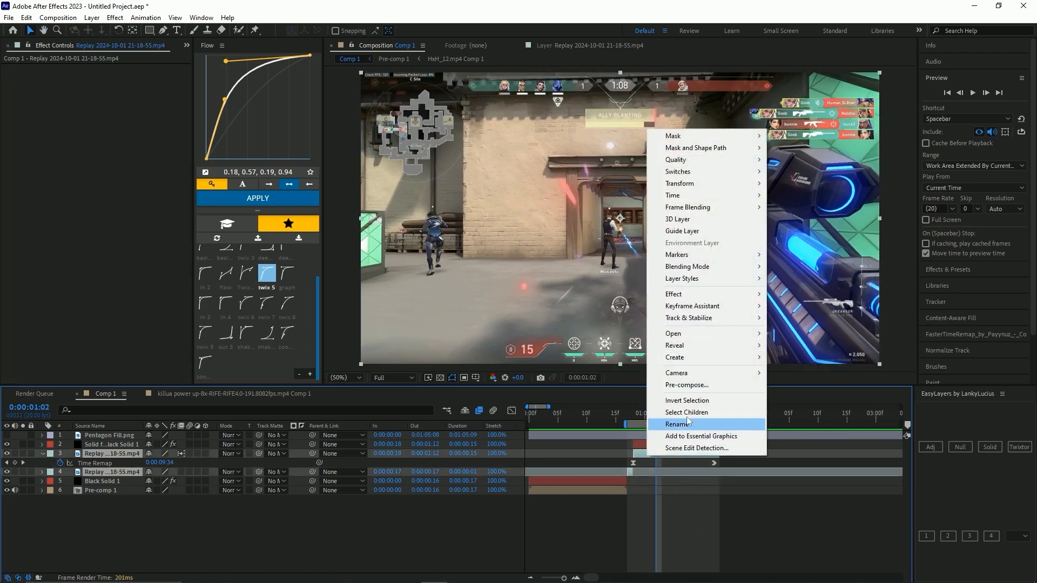
pyautogui.click(695, 385)
pyautogui.click(543, 363)
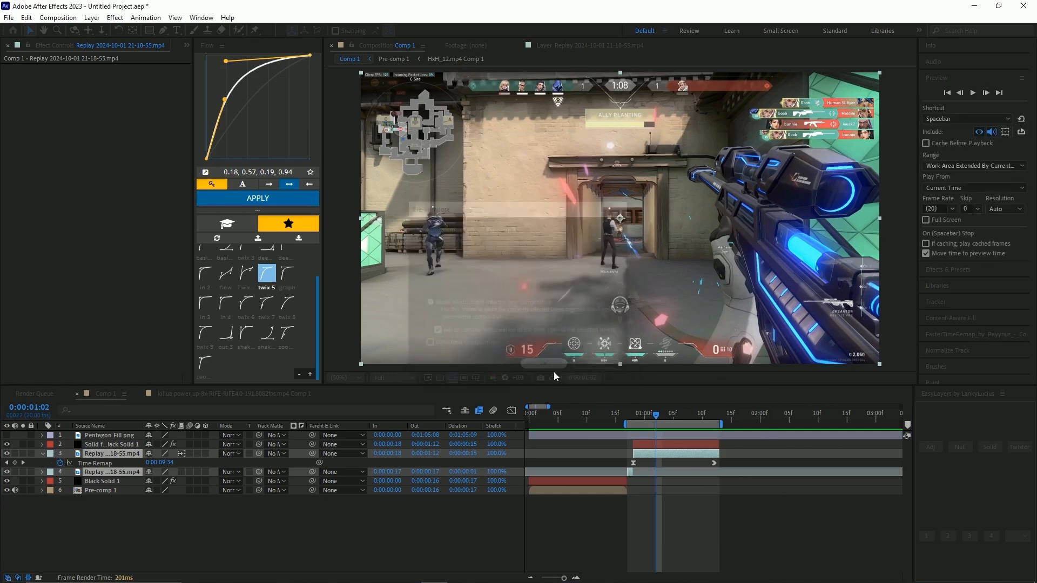
pyautogui.click(685, 517)
pyautogui.click(656, 453)
pyautogui.click(685, 471)
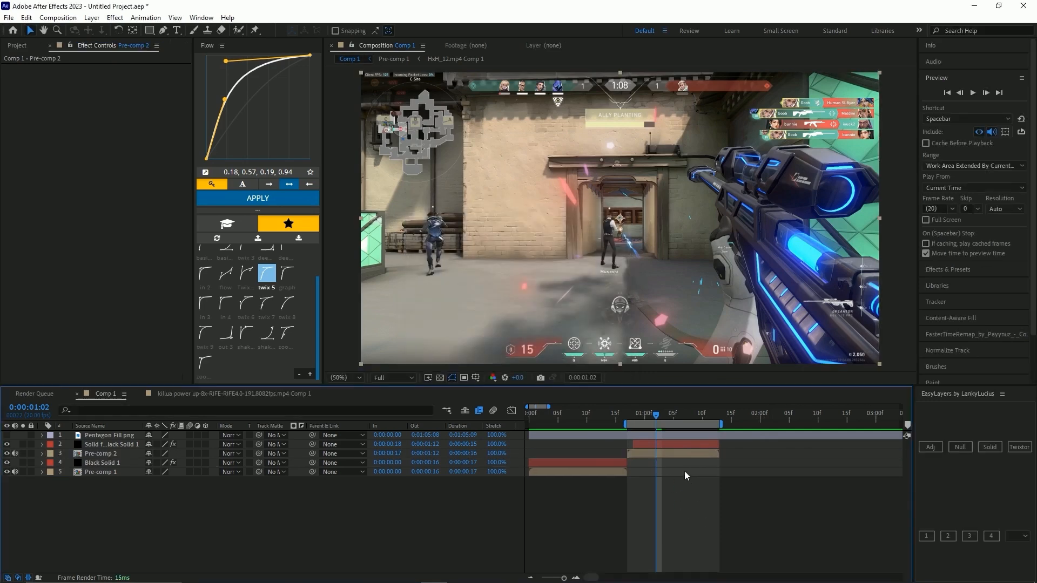
# Apply Colorista V to Pre-comp 2 to color correct the clip, and preview it from 0:00:00:17
pyautogui.click(668, 455)
pyautogui.hotkey('ctrl', 'space')
pyautogui.write('color')
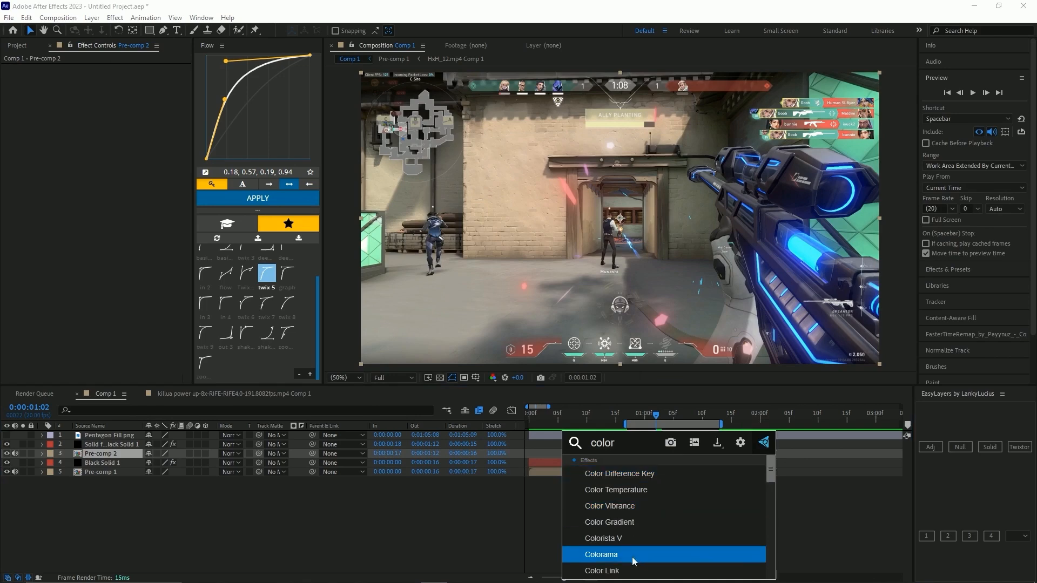
pyautogui.click(605, 538)
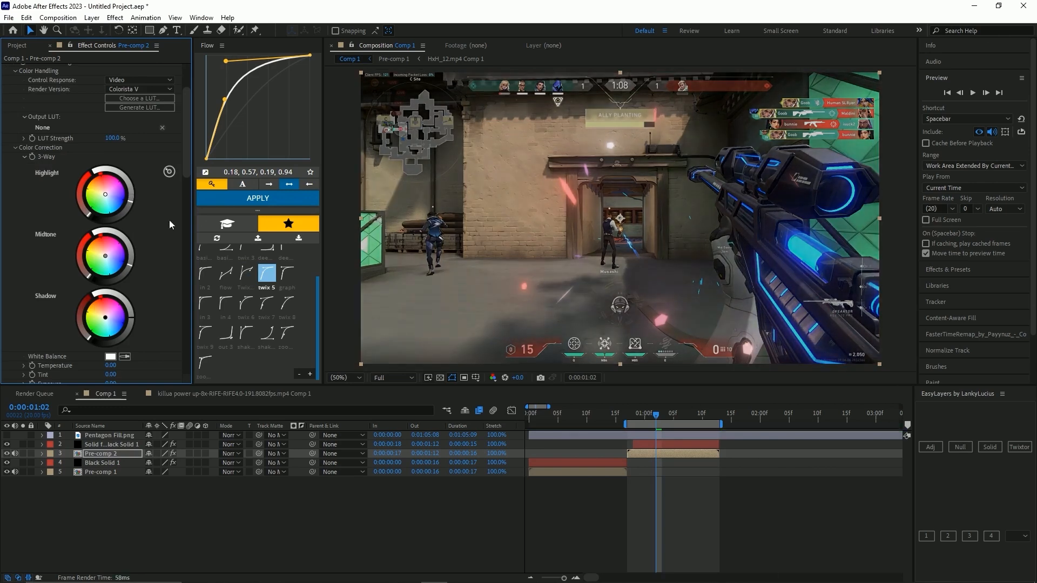
pyautogui.moveTo(661, 425); pyautogui.dragTo(629, 426)
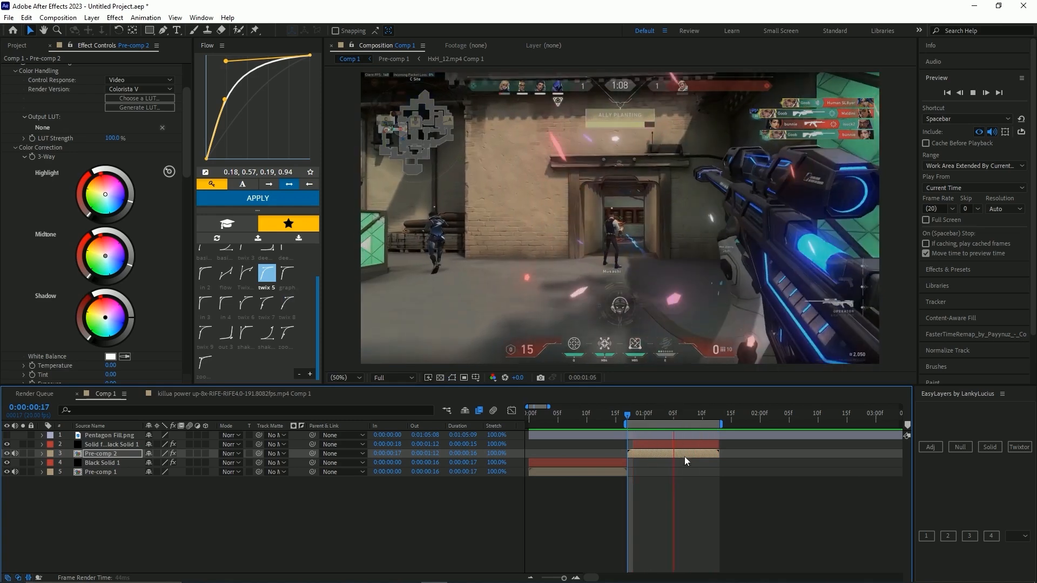
pyautogui.moveTo(638, 417); pyautogui.dragTo(675, 423)
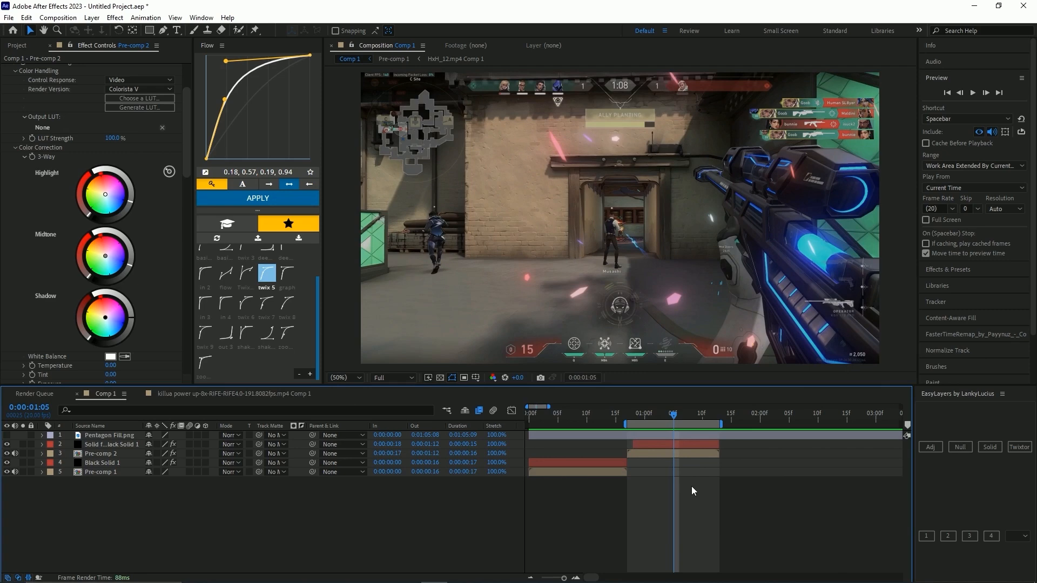
# Set the Particular emitter's Velocity to 591 on the Solid for Black Solid 1 layer, judging it at 0:00:01:06
pyautogui.click(678, 444)
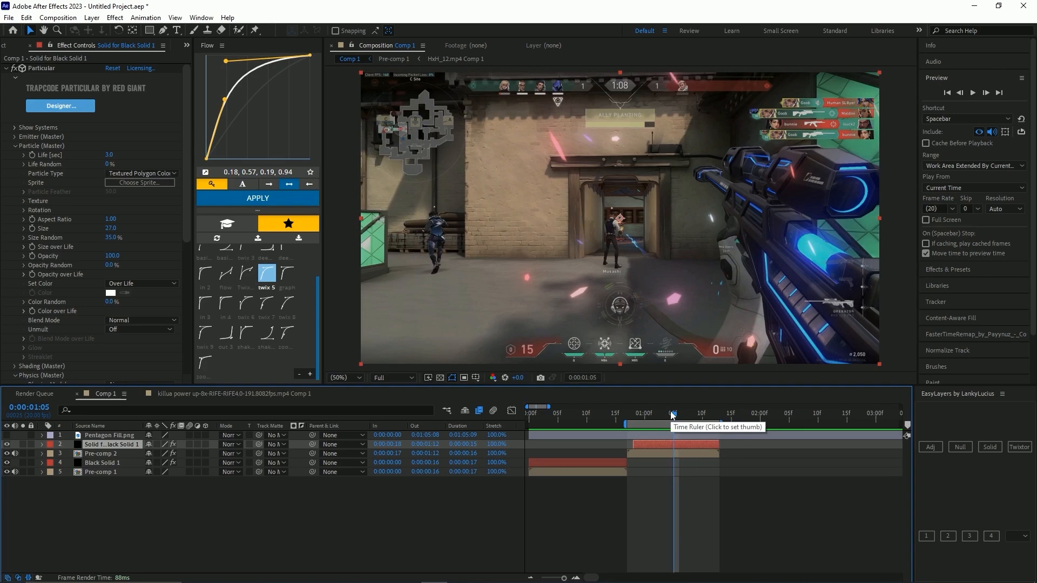
pyautogui.moveTo(672, 413); pyautogui.dragTo(663, 471)
pyautogui.click(673, 500)
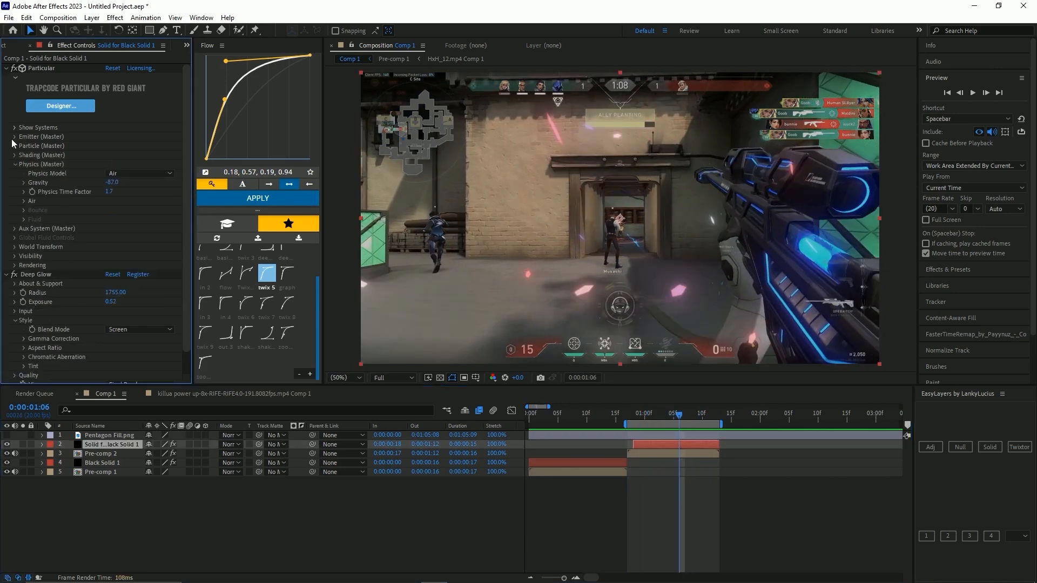
pyautogui.click(15, 137)
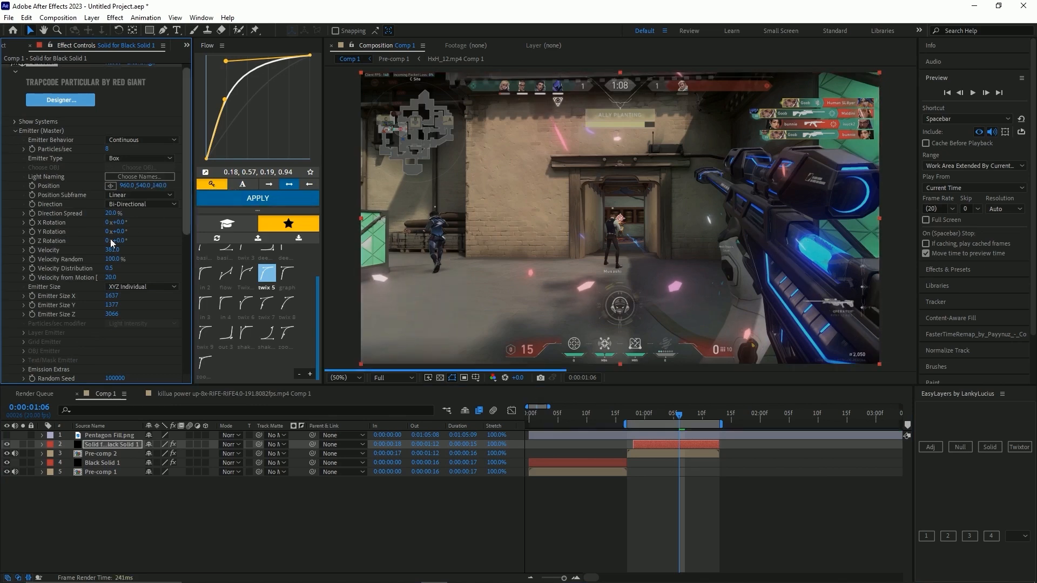
pyautogui.scroll(-5, 93, 268)
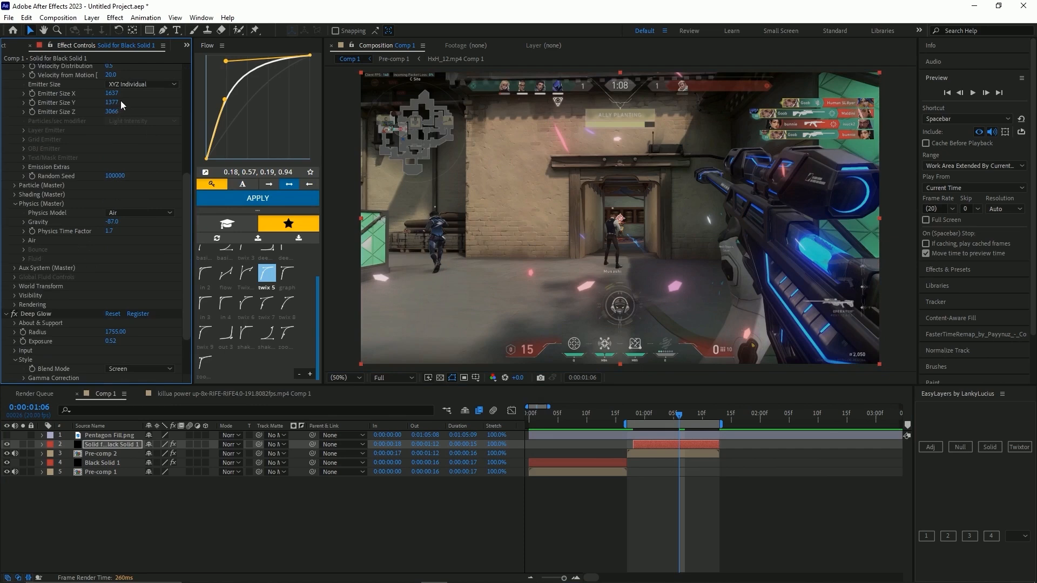
pyautogui.scroll(1, 121, 101)
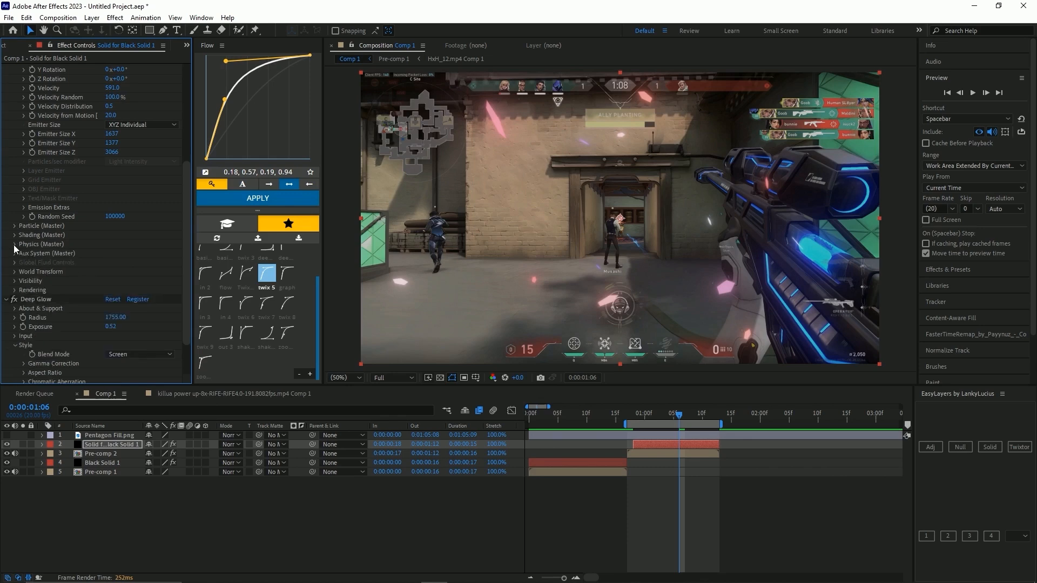
# Set the Air physics Wind X to -77 and Wind Z to -75, and preview the particles from 0:00:00:17
pyautogui.click(23, 281)
pyautogui.scroll(-2, 60, 281)
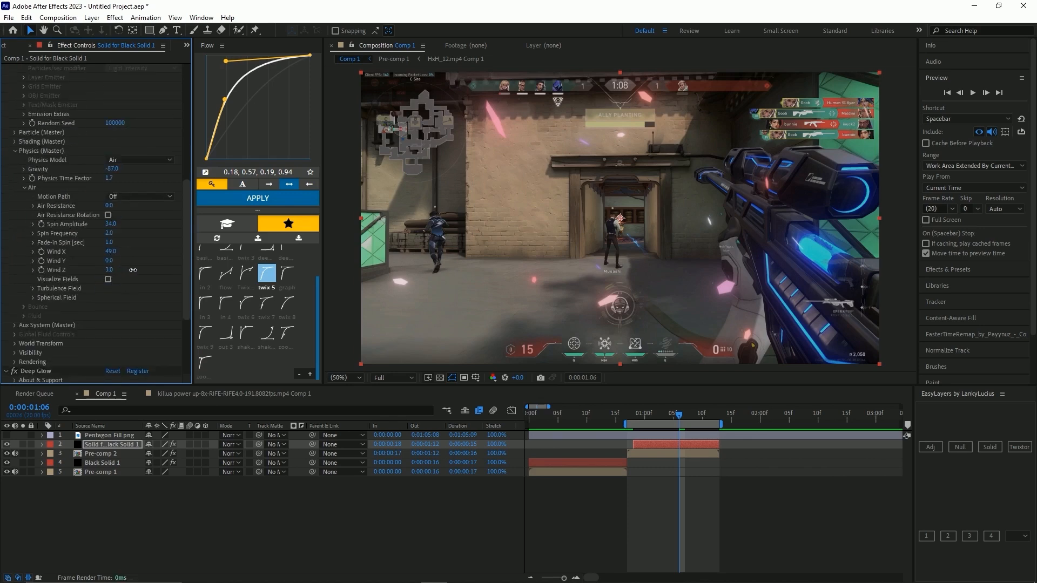
pyautogui.moveTo(133, 270); pyautogui.dragTo(43, 254)
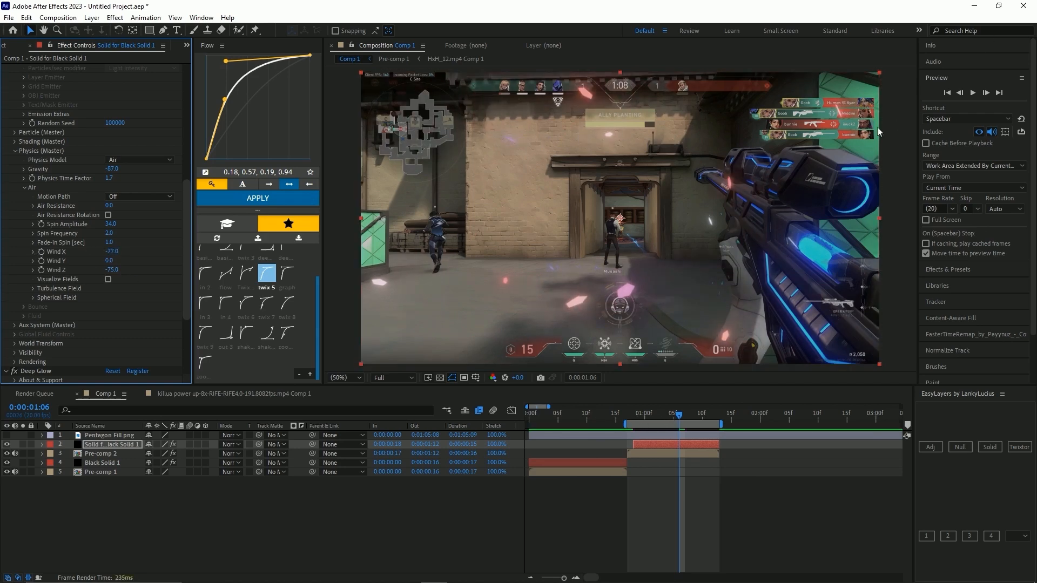
pyautogui.press('space')
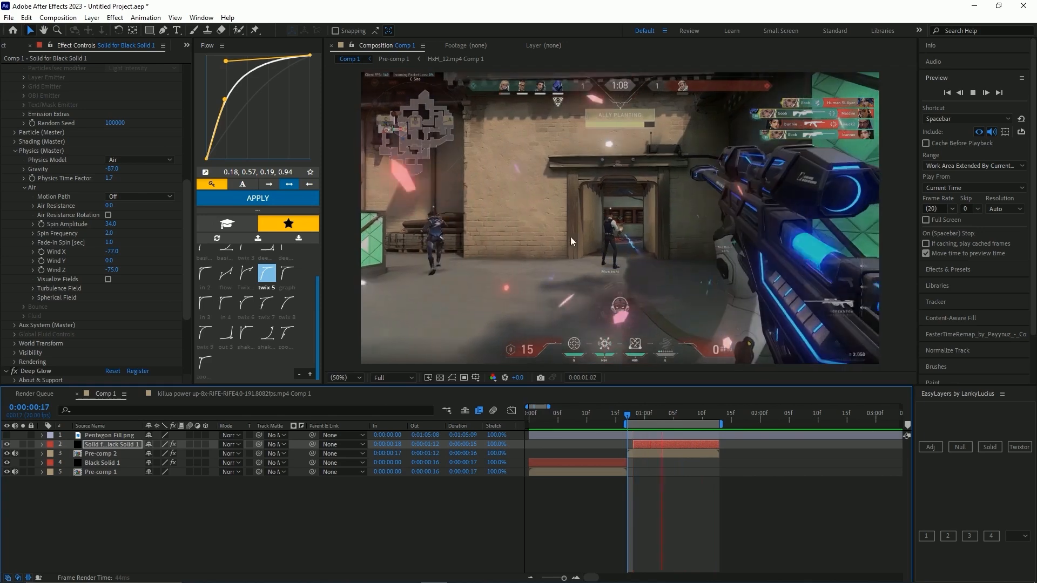
pyautogui.press('space')
# Set the emitter's Position to 852, 540, 647 and preview the particle motion from 0:00:00:17
pyautogui.scroll(10, 148, 209)
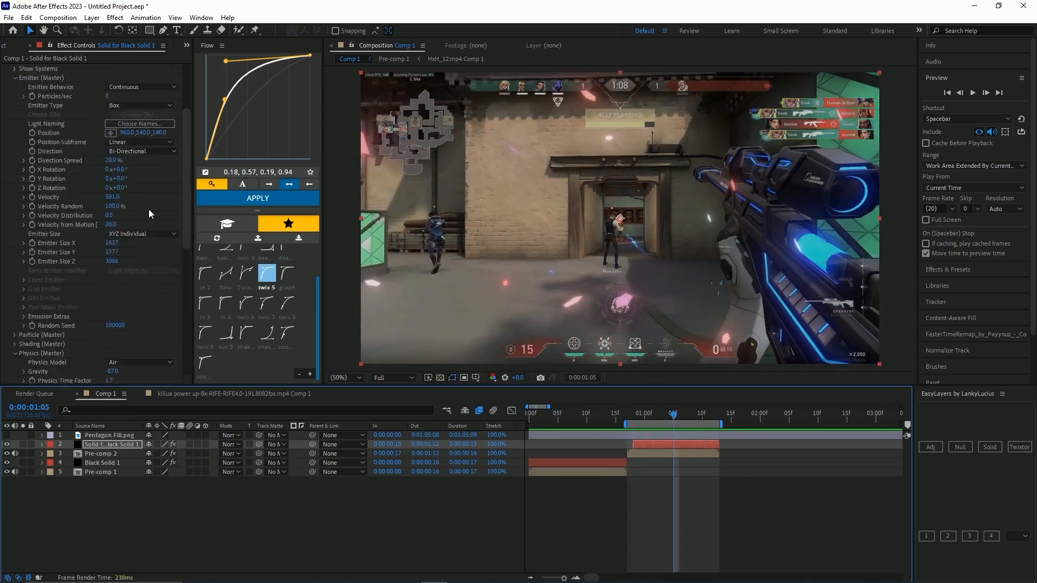
pyautogui.moveTo(126, 192); pyautogui.dragTo(65, 193)
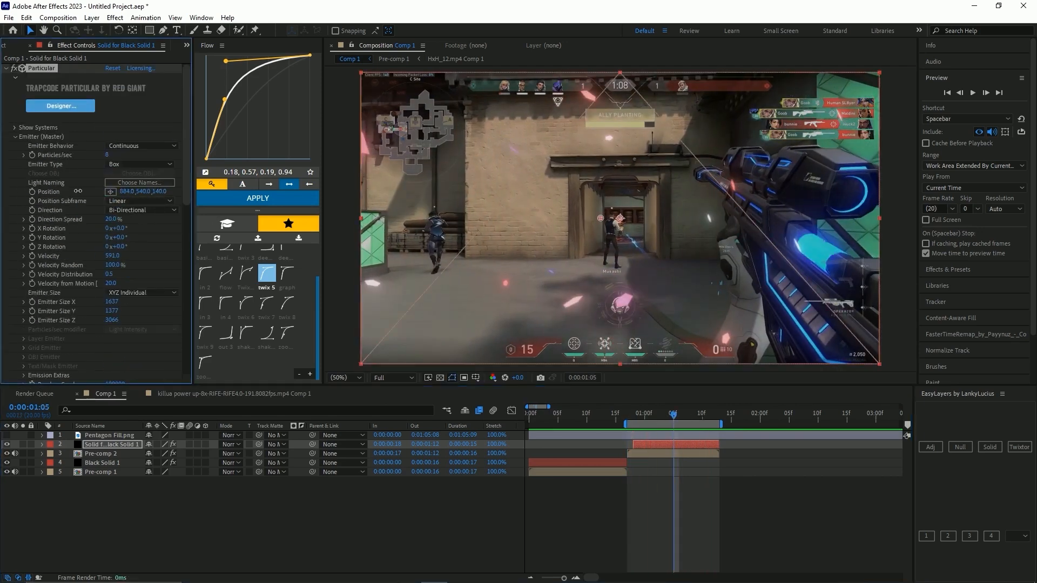
pyautogui.moveTo(159, 198); pyautogui.dragTo(299, 194)
pyautogui.click(629, 413)
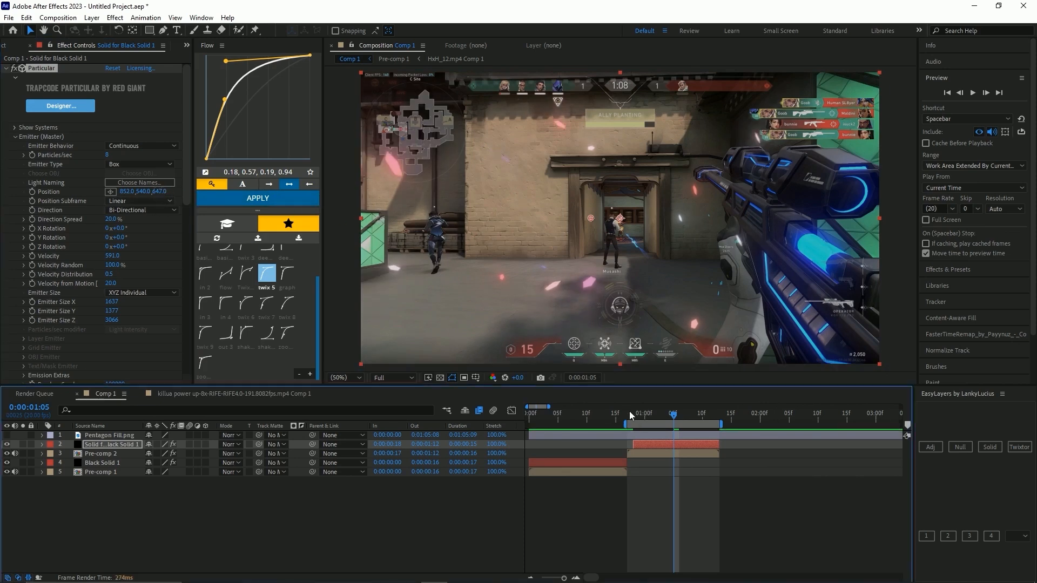
pyautogui.press('space')
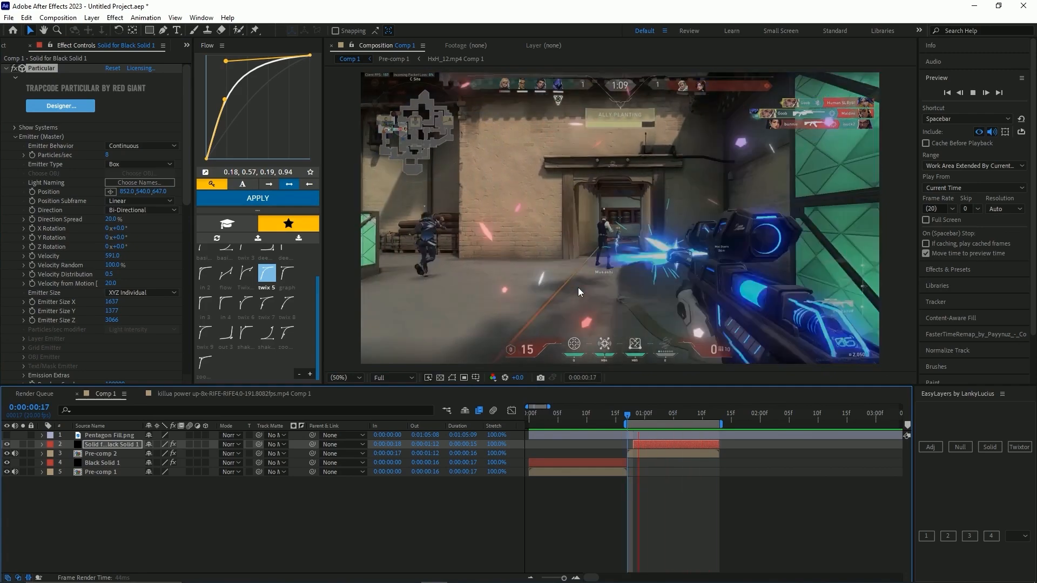
pyautogui.click(698, 416)
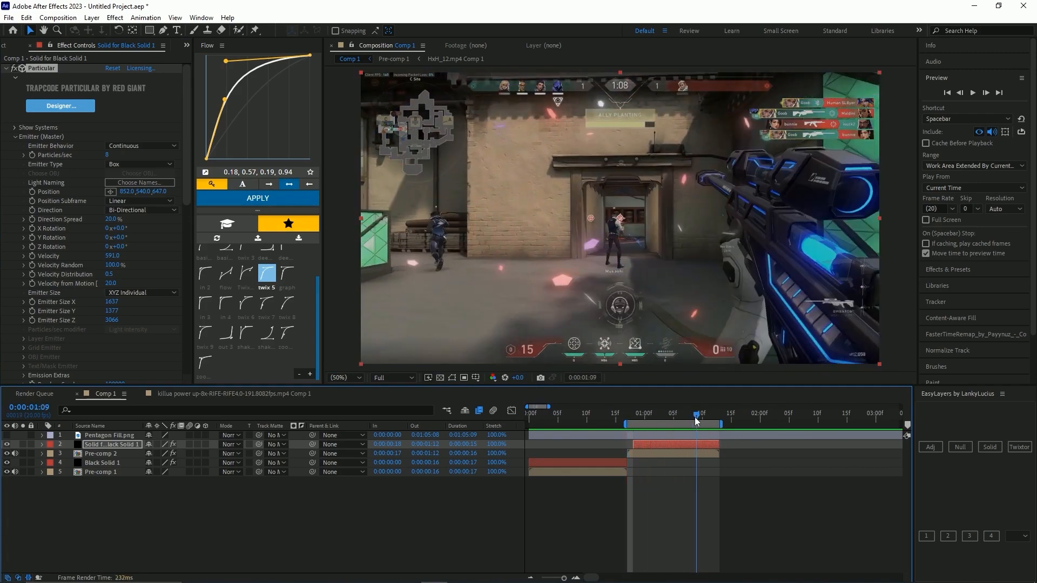
pyautogui.click(700, 498)
# Change the middle stop of the Color over Life ramp to light blue 64C3FF, and preview from 0:00:00:17
pyautogui.click(694, 444)
pyautogui.scroll(-5, 53, 231)
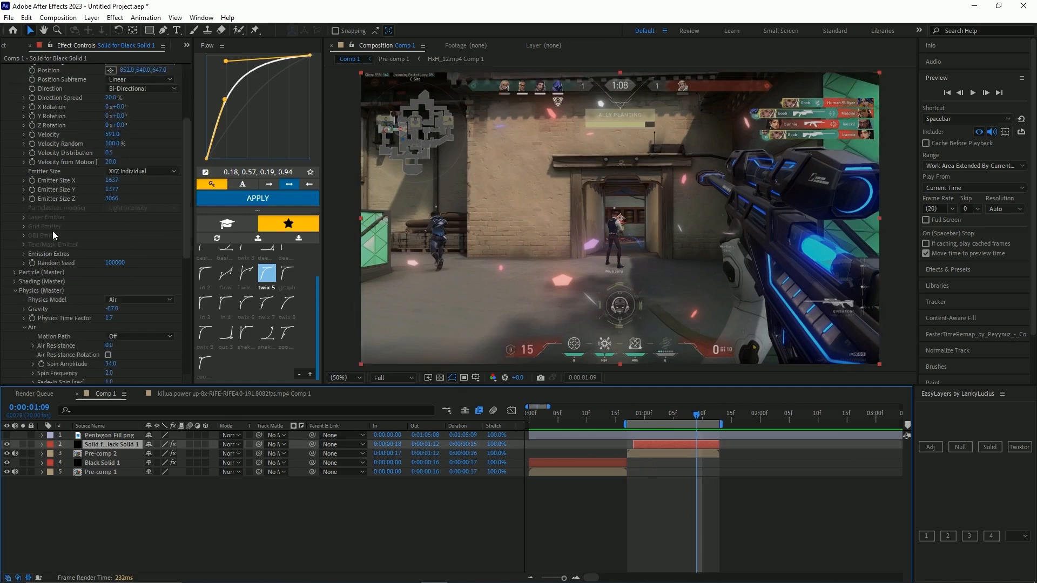
pyautogui.click(15, 273)
pyautogui.scroll(-6, 121, 272)
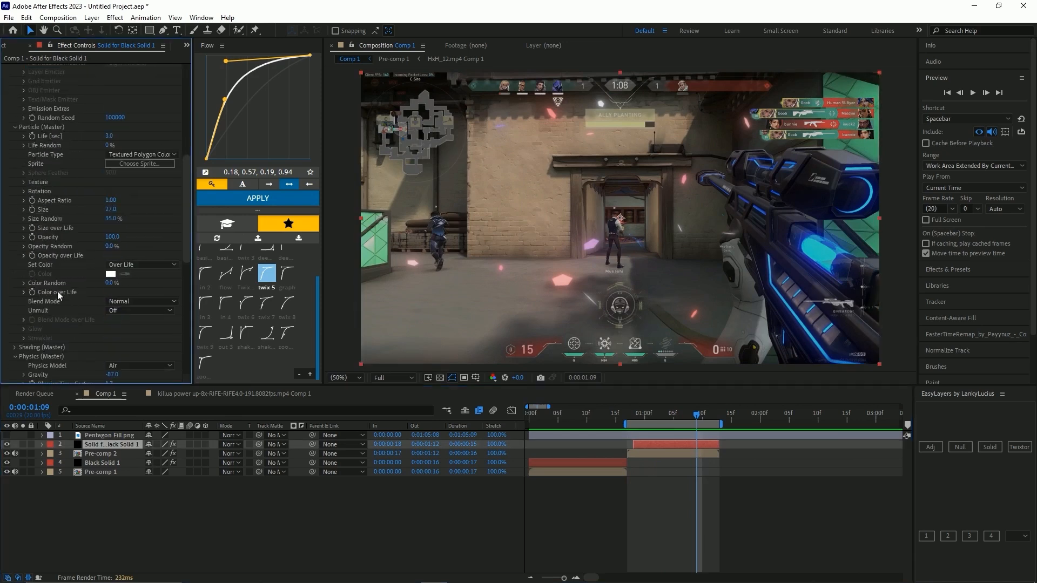
pyautogui.click(24, 293)
pyautogui.scroll(-3, 135, 292)
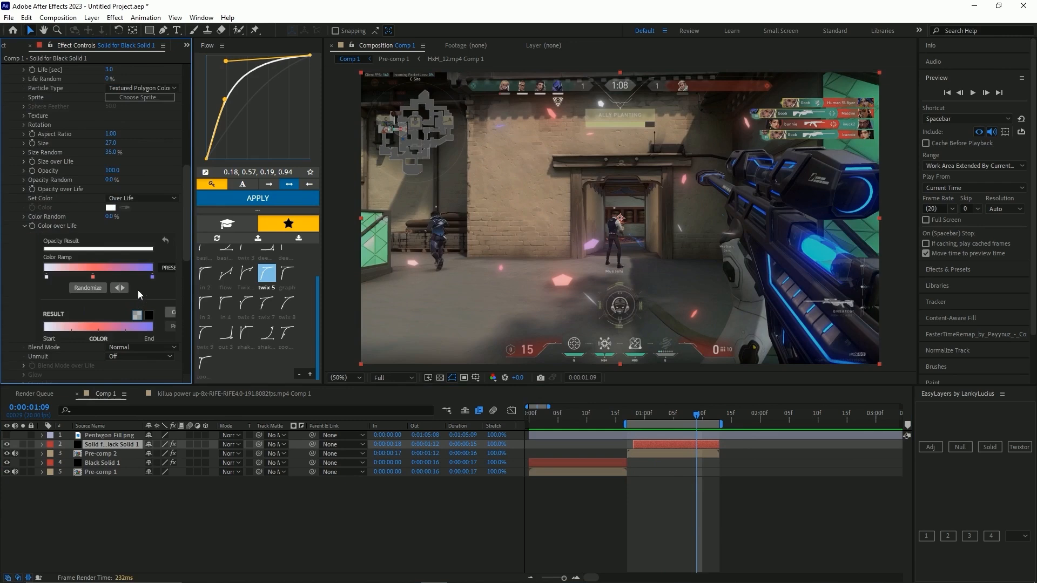
pyautogui.doubleClick(92, 277)
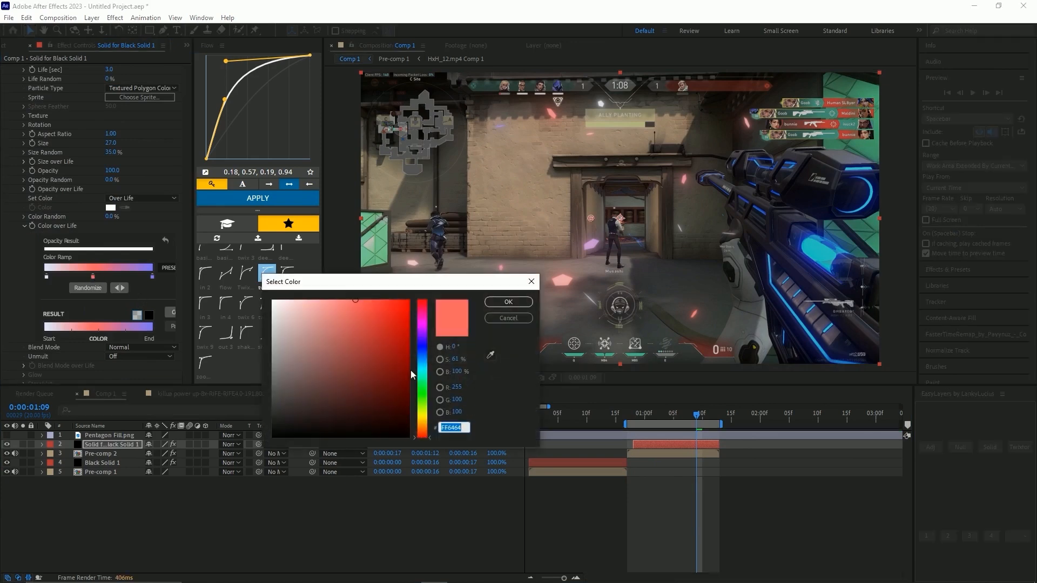
pyautogui.click(423, 347)
pyautogui.click(424, 360)
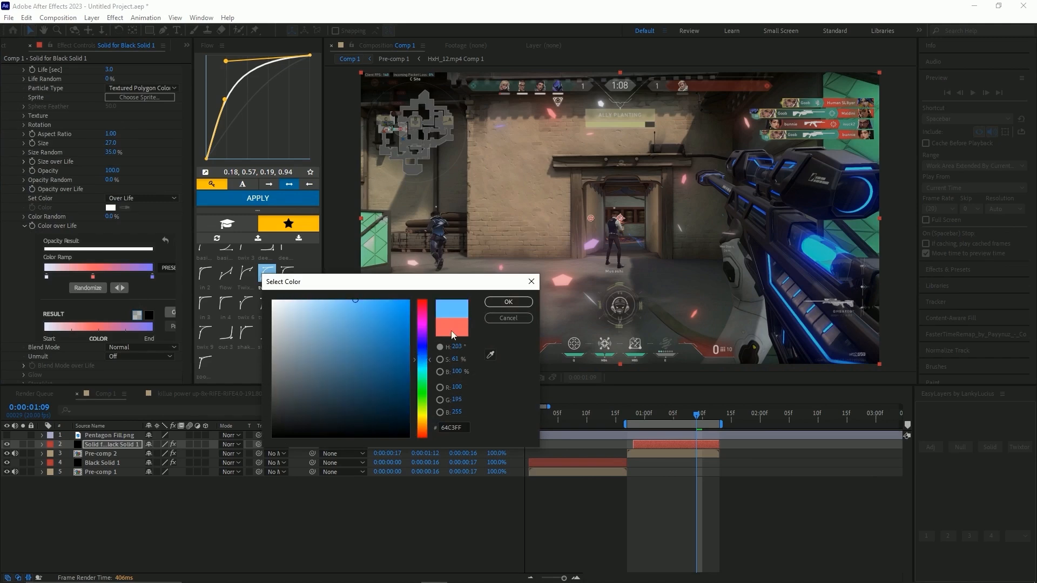
pyautogui.click(509, 302)
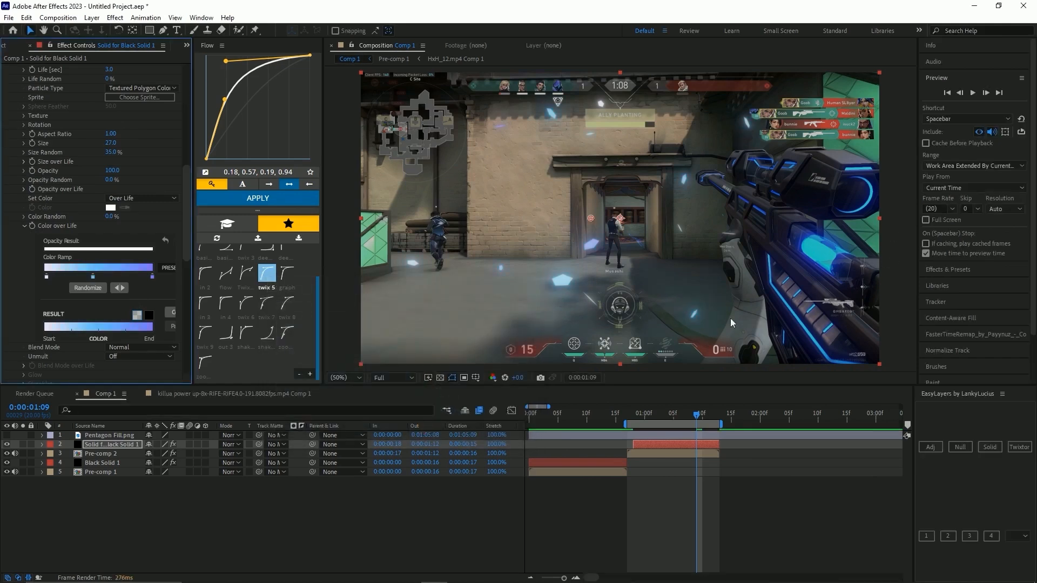
pyautogui.moveTo(636, 414); pyautogui.dragTo(628, 412)
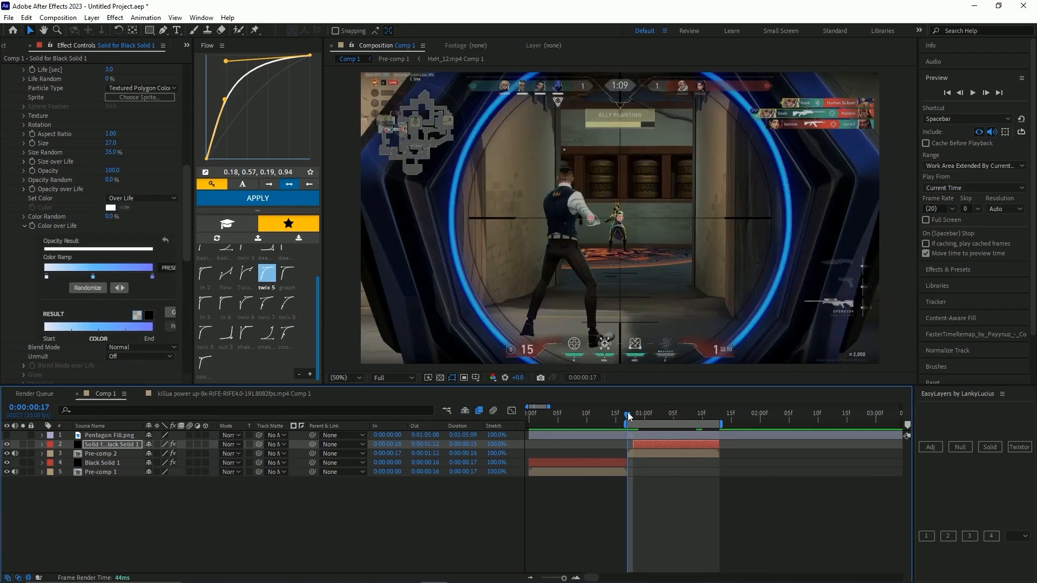
pyautogui.press('space')
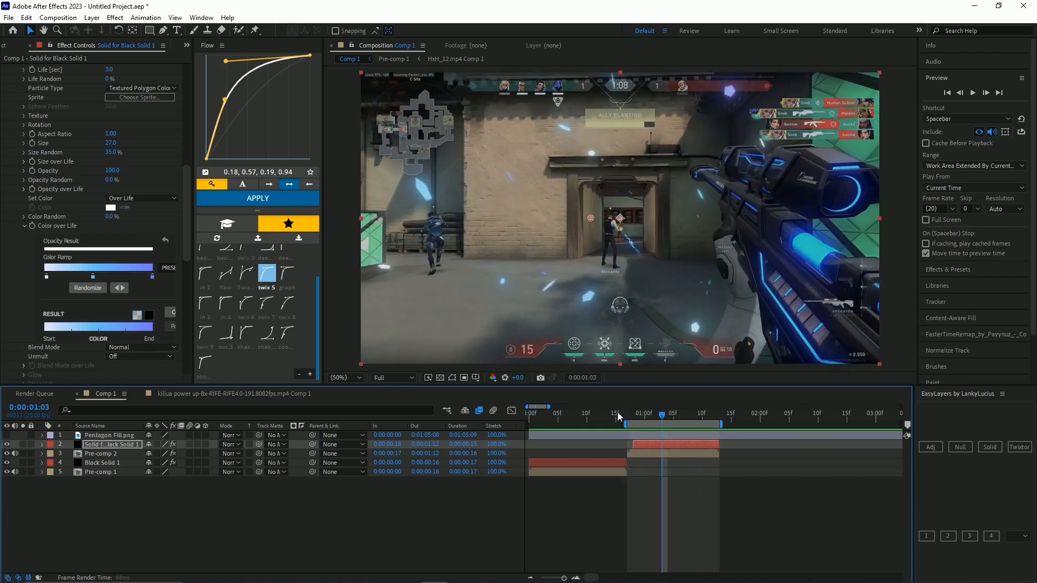
# Preview the particle effects over the clips in Comp 1 from 0:00:00:00
pyautogui.press('space')
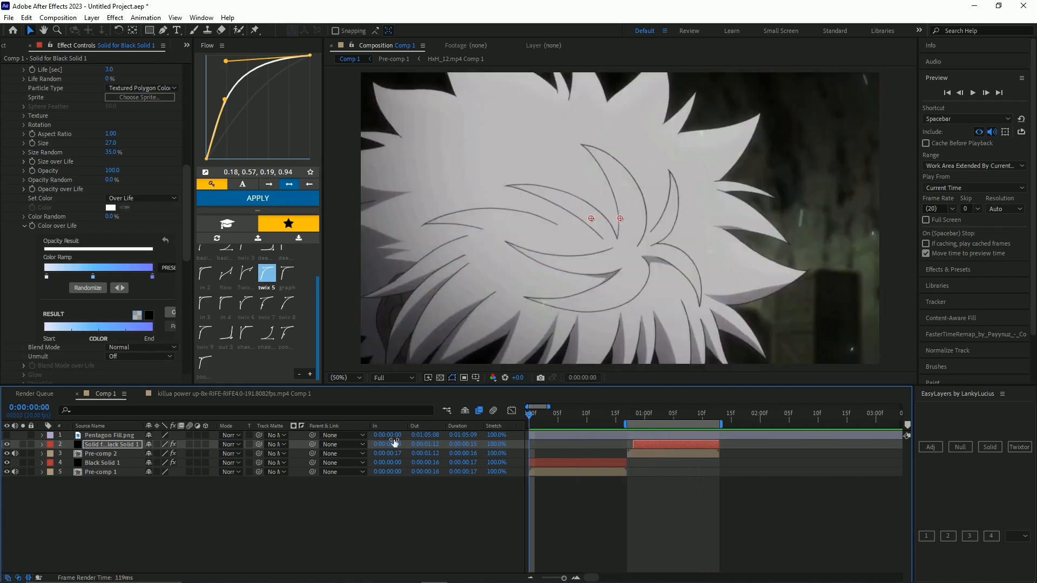
pyautogui.press('space')
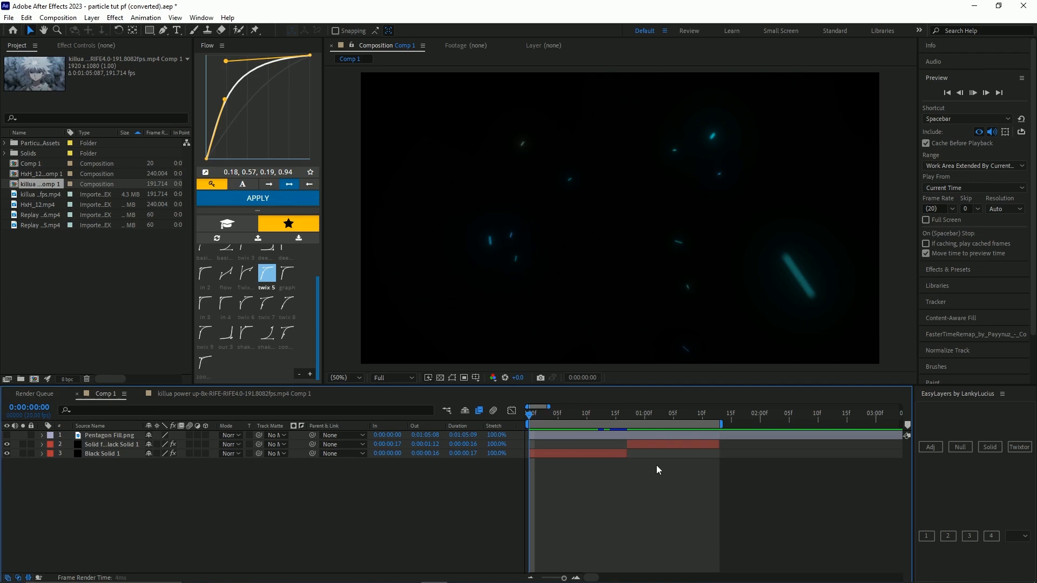
# In the particle tut pf project, go to 0:00:01:00 and open the Particular Designer for the Solid for Black Solid 1 layer
pyautogui.click(644, 416)
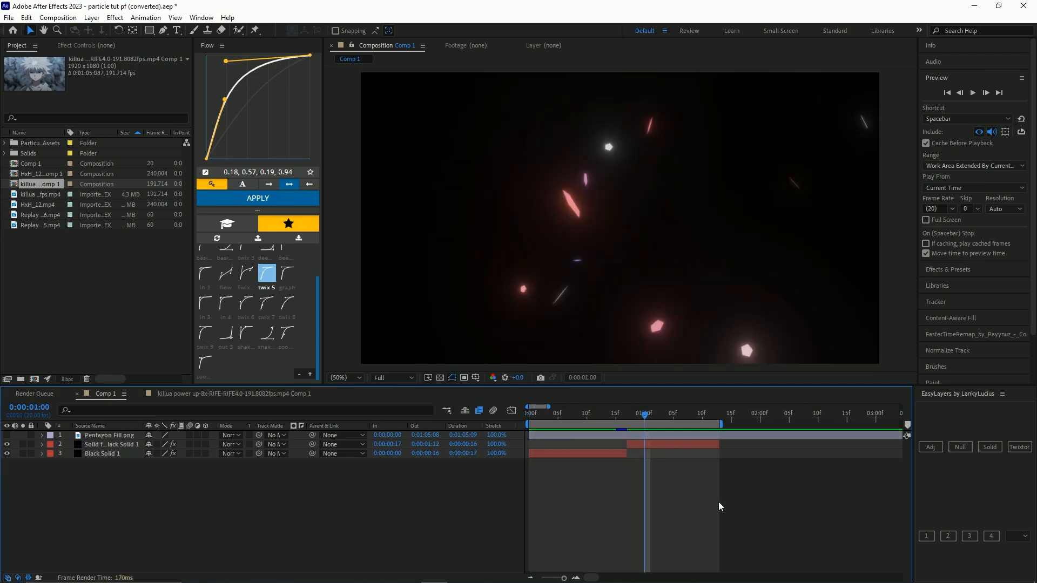
pyautogui.click(926, 143)
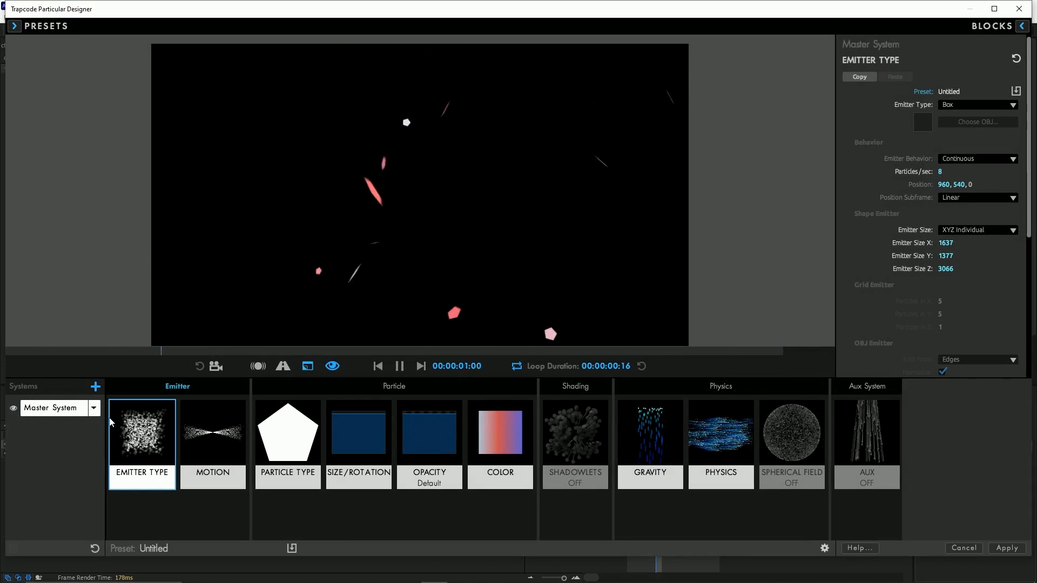
# Try adding a blank second particle system with a Box emitter, and delete it again
pyautogui.click(94, 388)
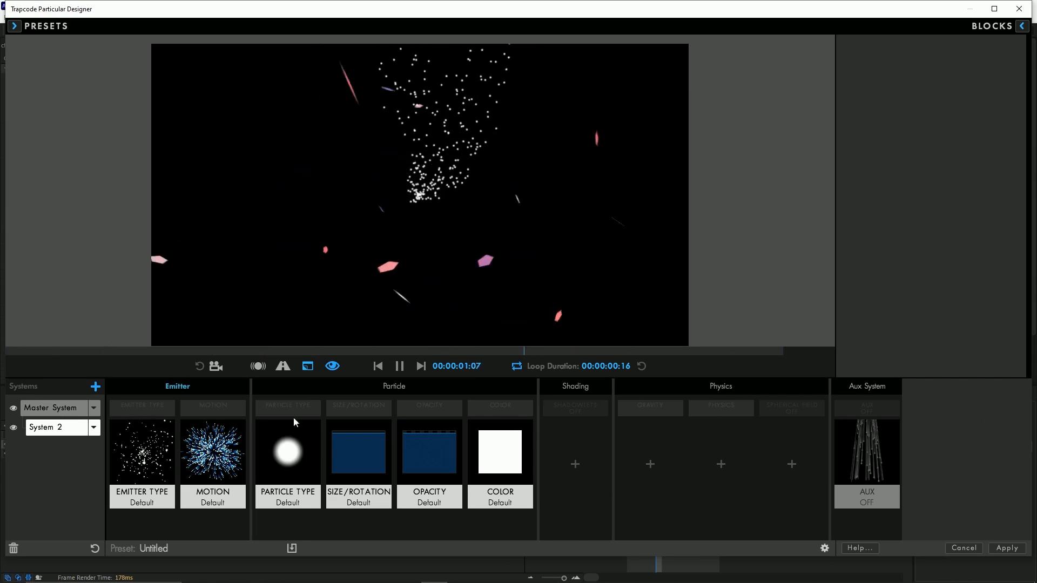
pyautogui.click(155, 473)
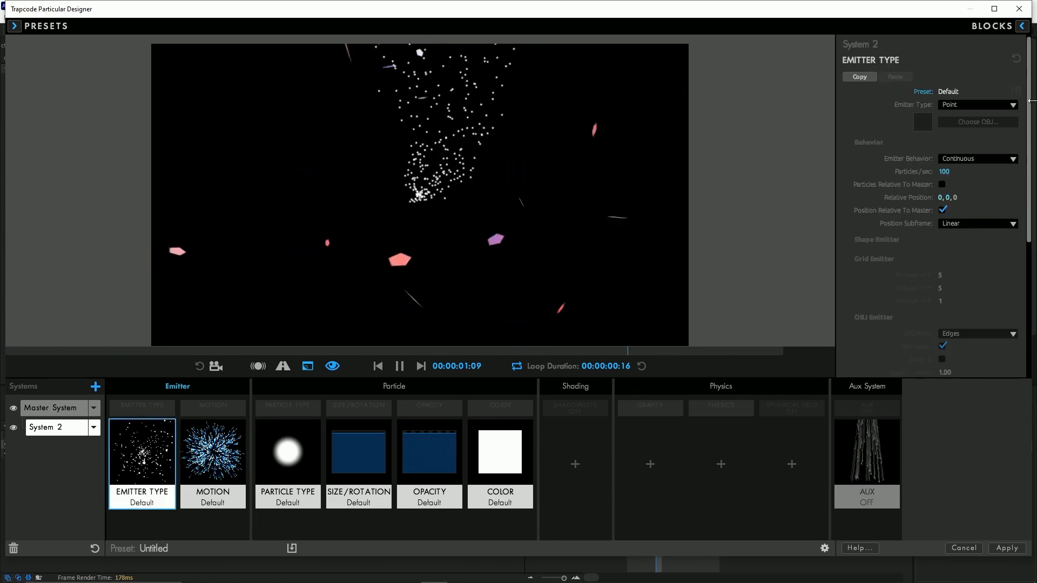
pyautogui.click(978, 105)
pyautogui.click(958, 128)
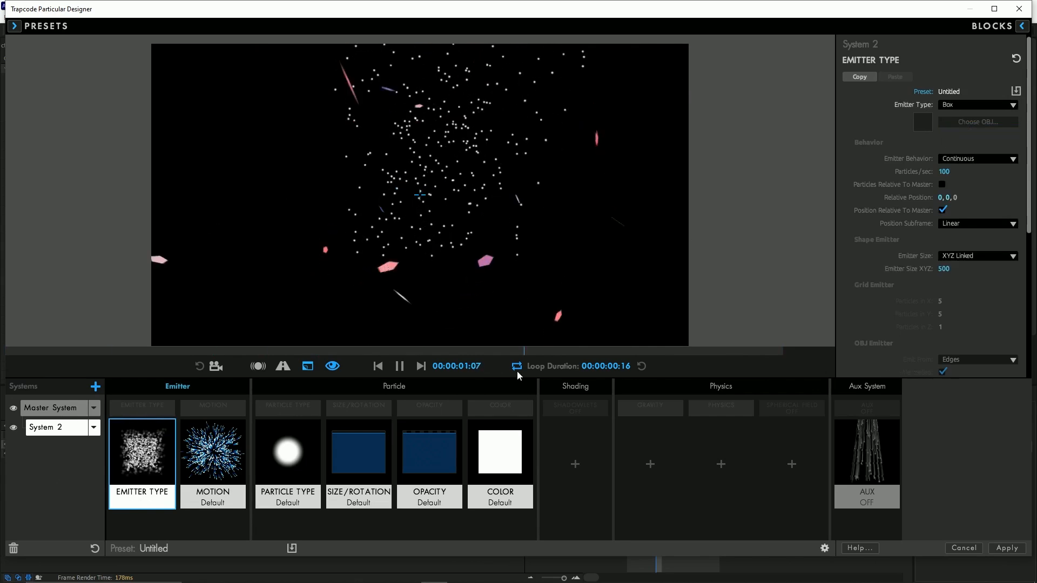
pyautogui.click(95, 427)
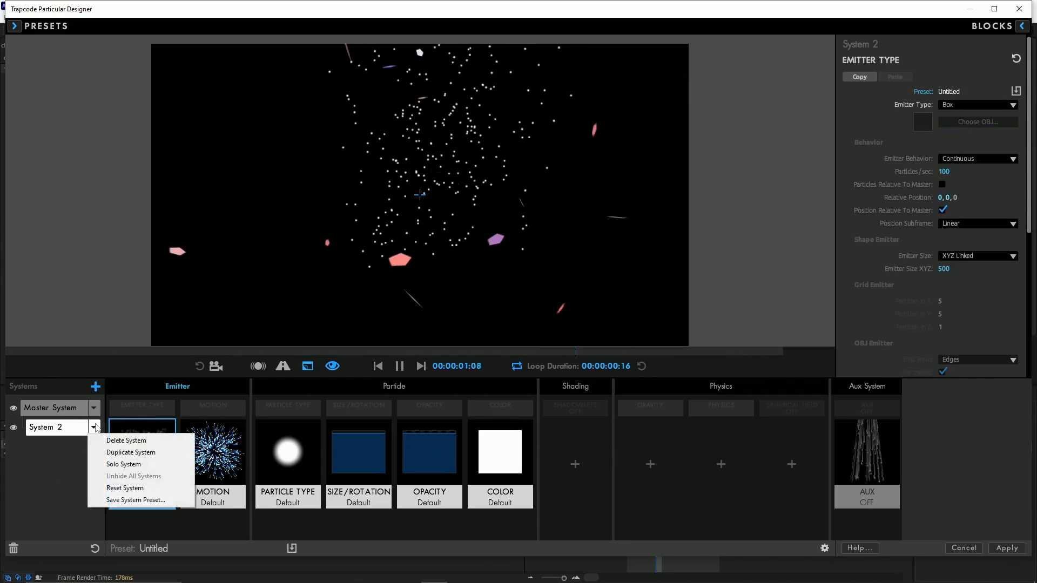
# Duplicate the Master System and set the copy's Motion Random Seed to 100033
pyautogui.click(94, 408)
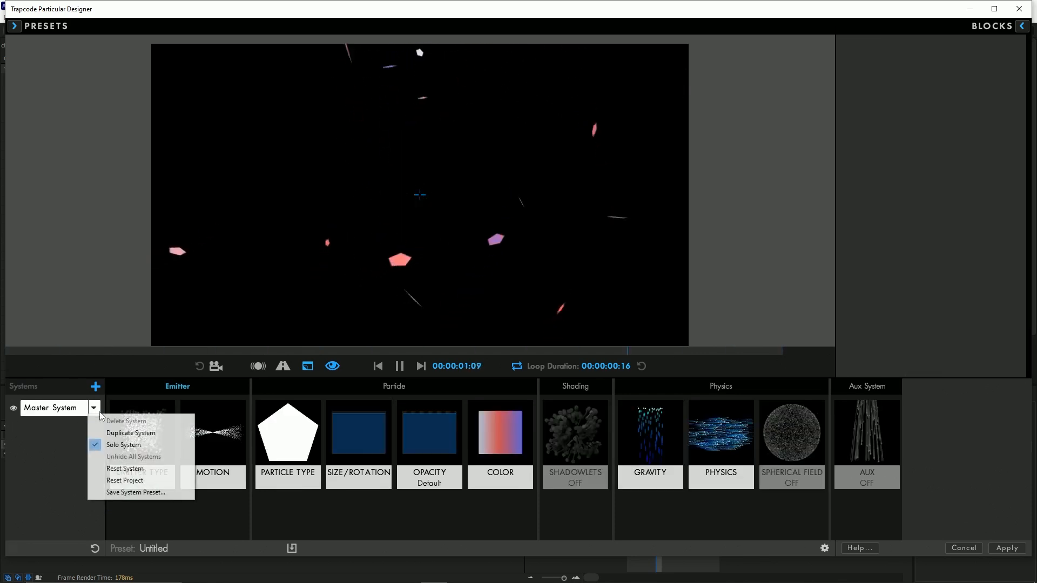
pyautogui.click(113, 435)
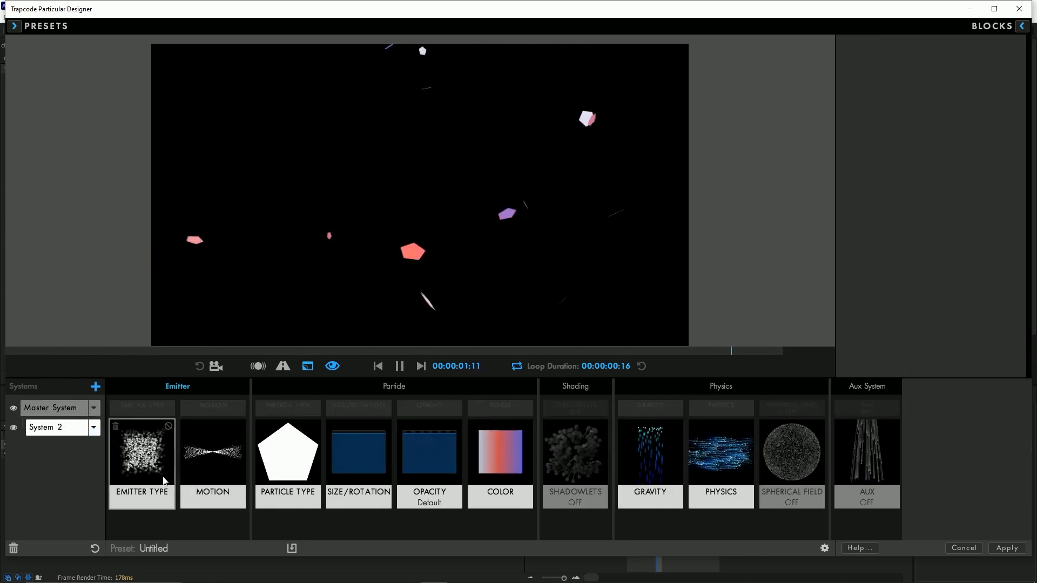
pyautogui.click(213, 456)
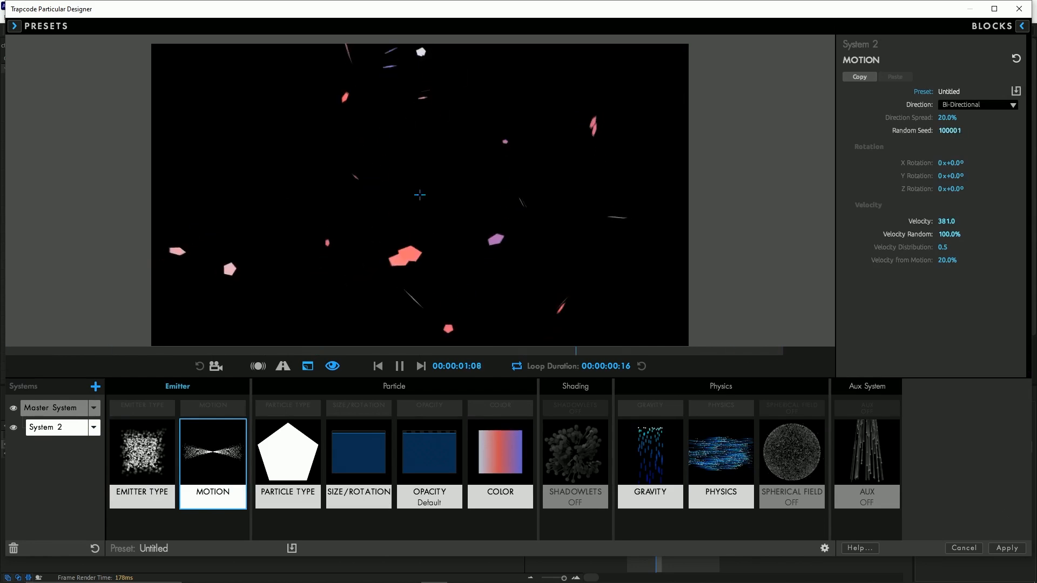
pyautogui.moveTo(949, 131); pyautogui.dragTo(966, 130)
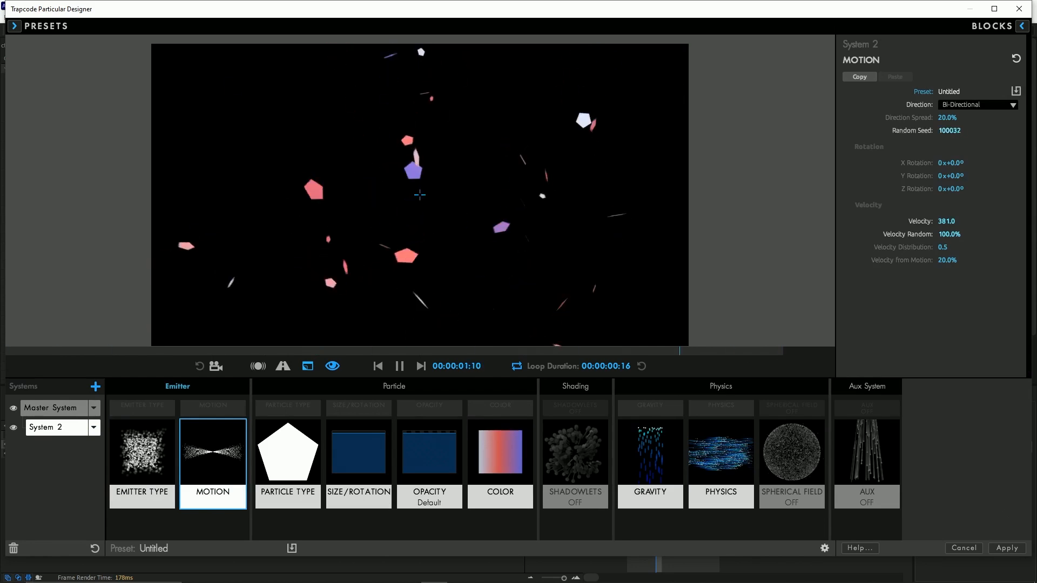
# Set System 2's Emitter Size X to 1678, choose the 8 Bit Target 1 sprite for it, and apply the Designer changes
pyautogui.click(288, 457)
pyautogui.click(173, 463)
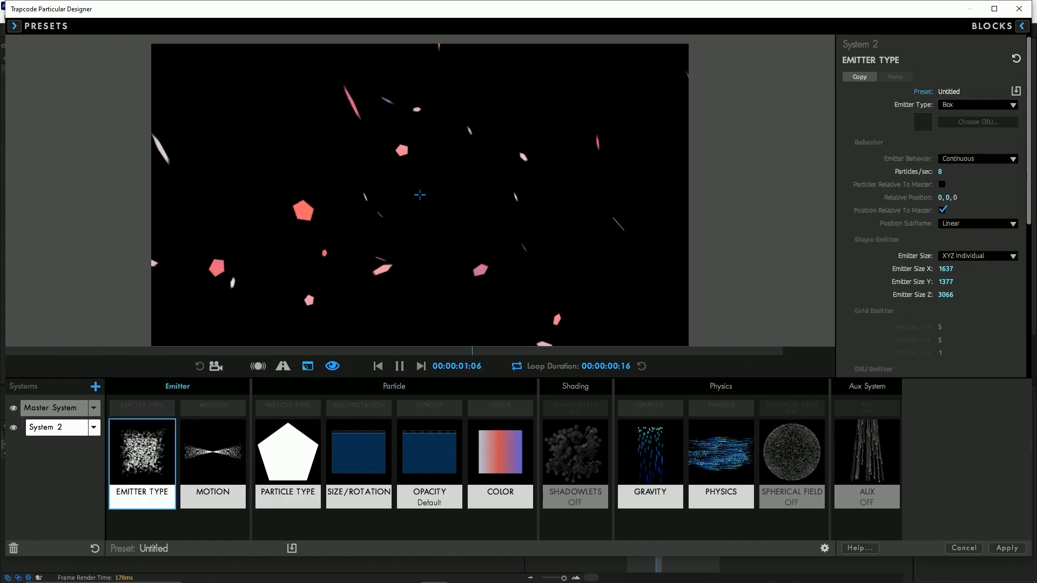
pyautogui.click(287, 457)
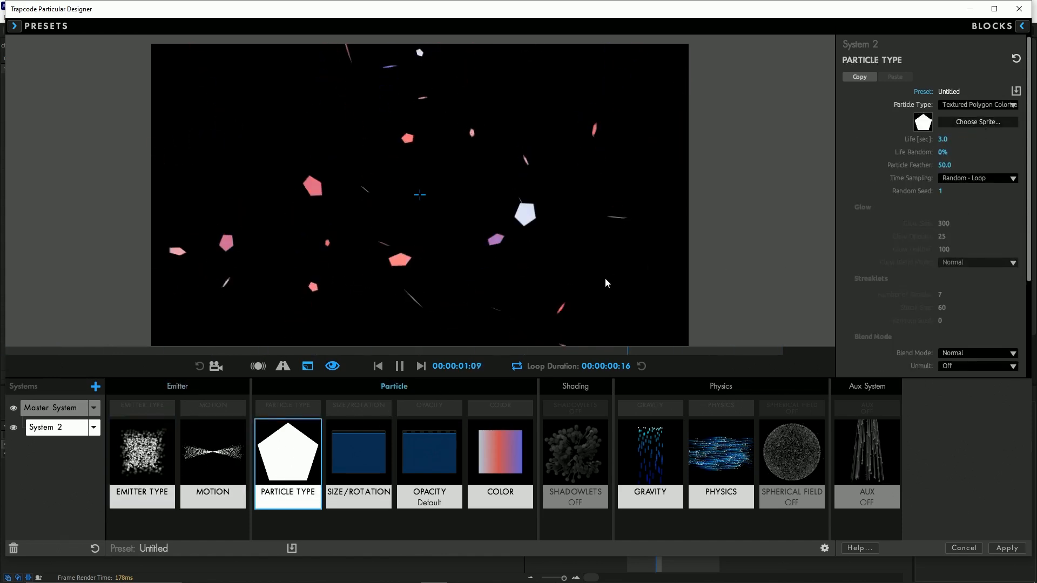
pyautogui.click(978, 122)
pyautogui.doubleClick(449, 134)
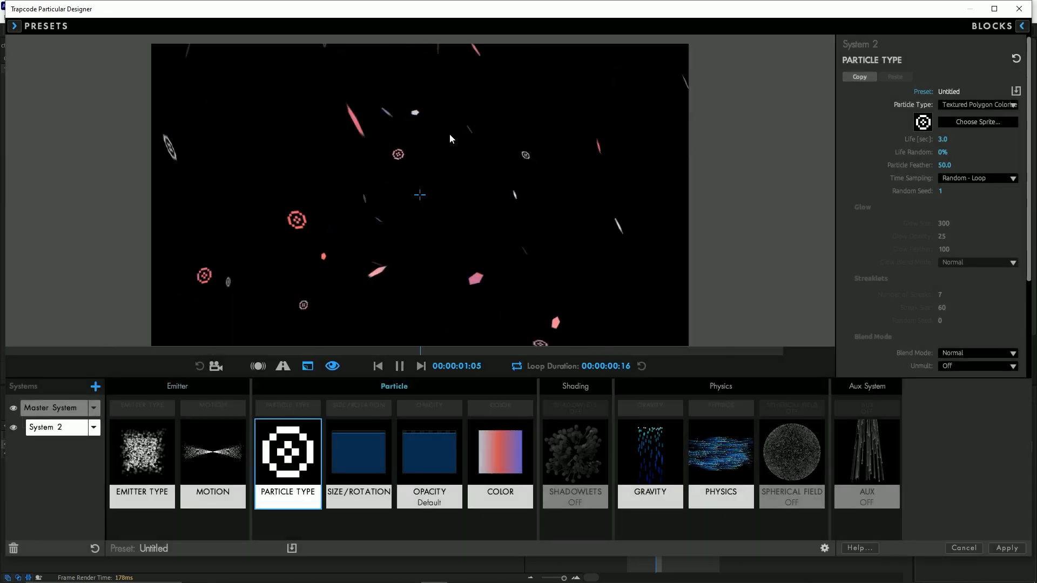
pyautogui.click(1008, 548)
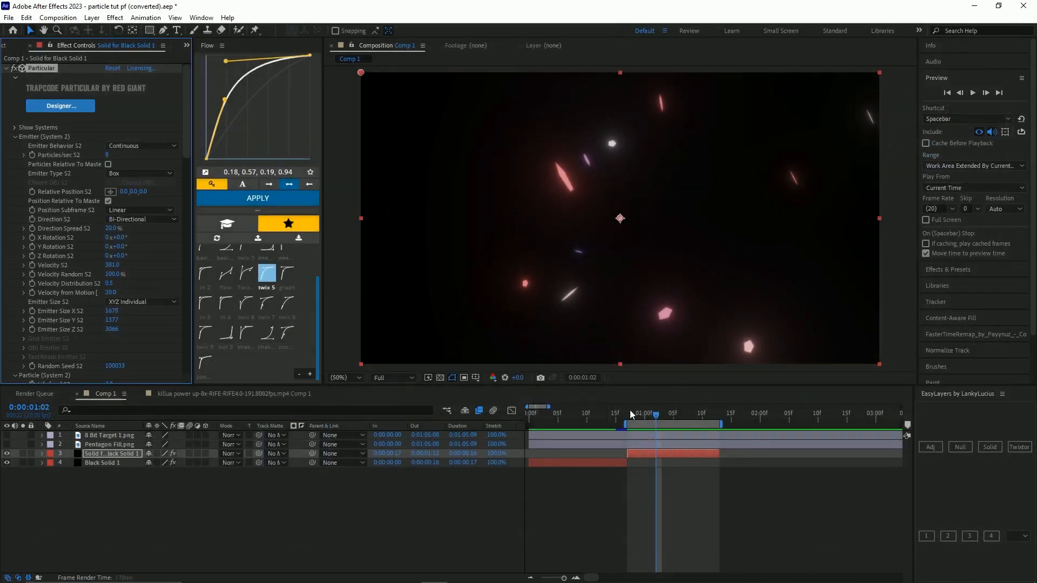
# Preview the two combined particle systems from 0:00:00:17
pyautogui.click(629, 414)
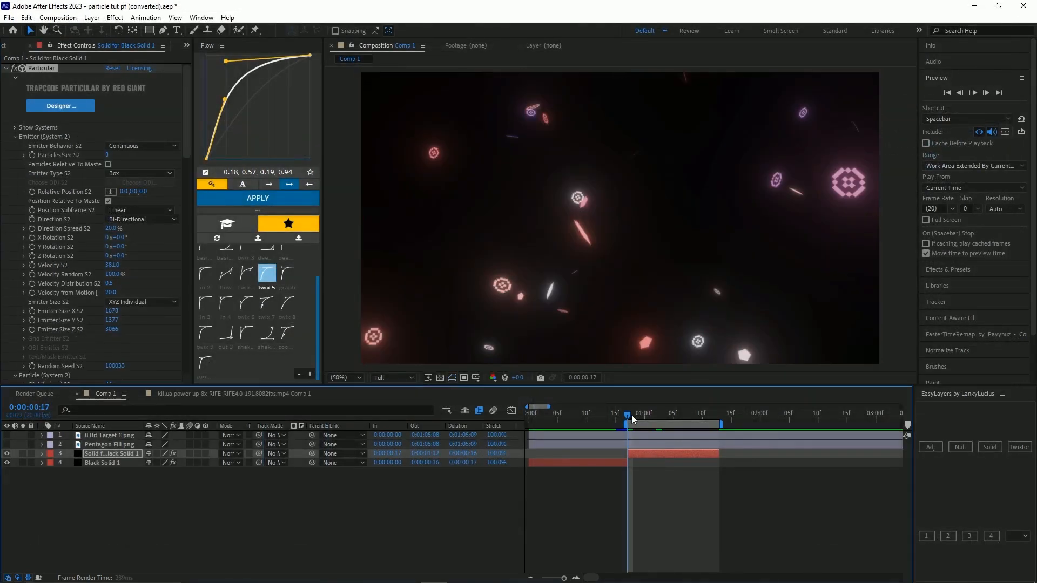
pyautogui.press('space')
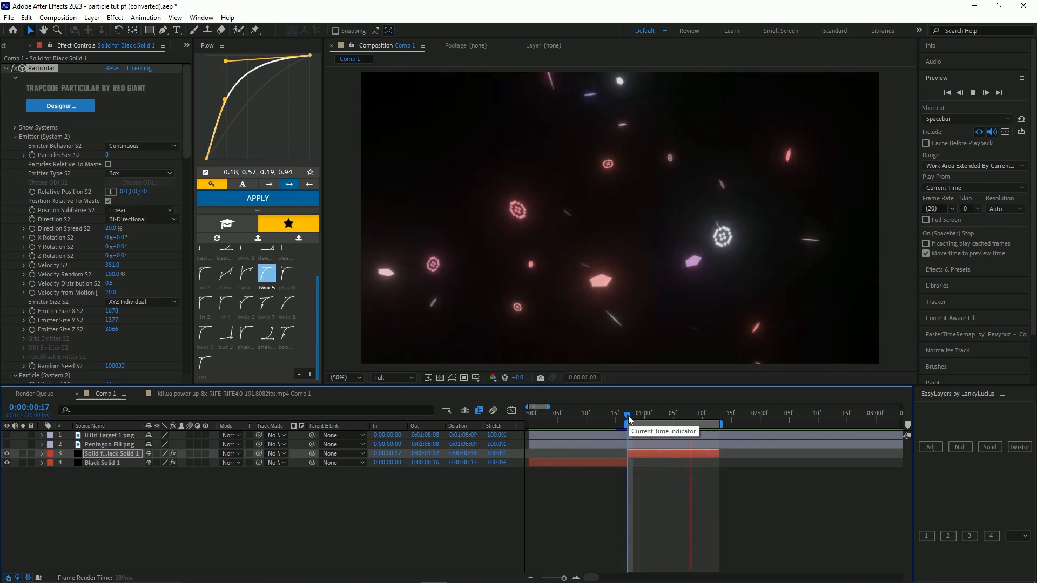
pyautogui.press('space')
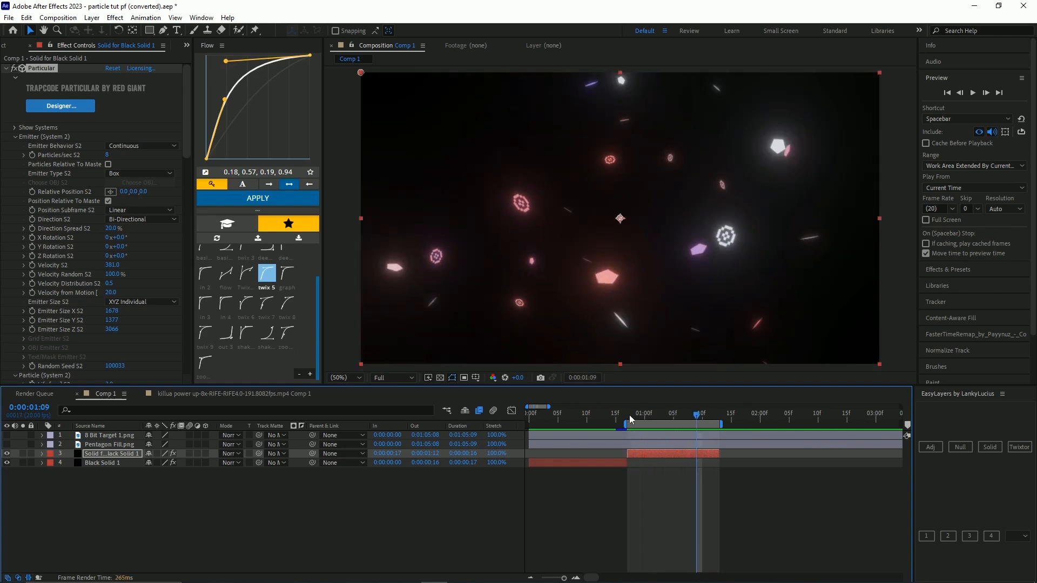
# Reopen the Particular Designer at 0:00:00:17 and delete System 2
pyautogui.click(630, 415)
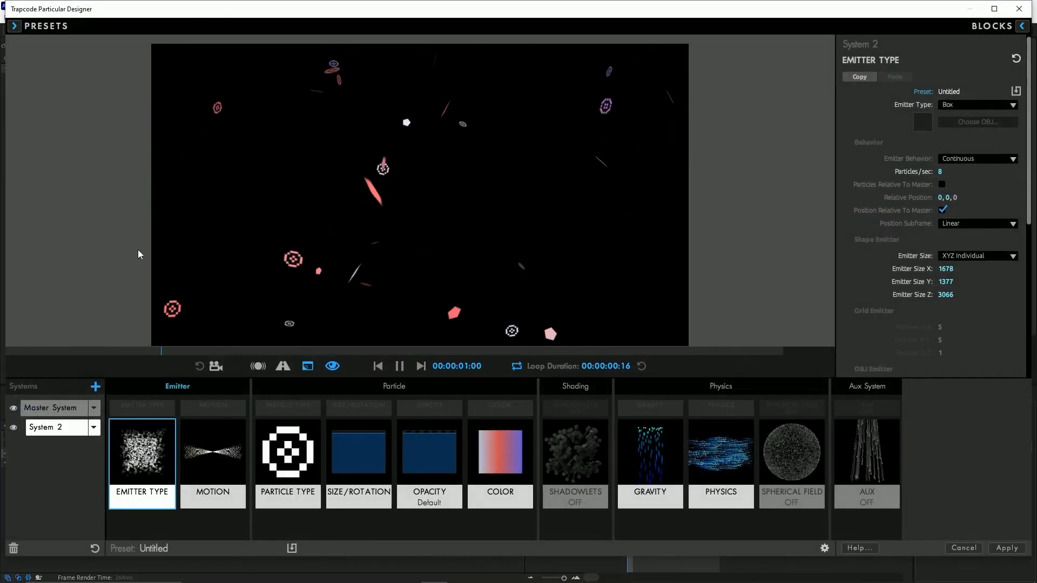
pyautogui.click(94, 427)
pyautogui.click(124, 438)
# Examine the Designer's single system presets, including the Nature and Dust and Debris categories
pyautogui.click(19, 26)
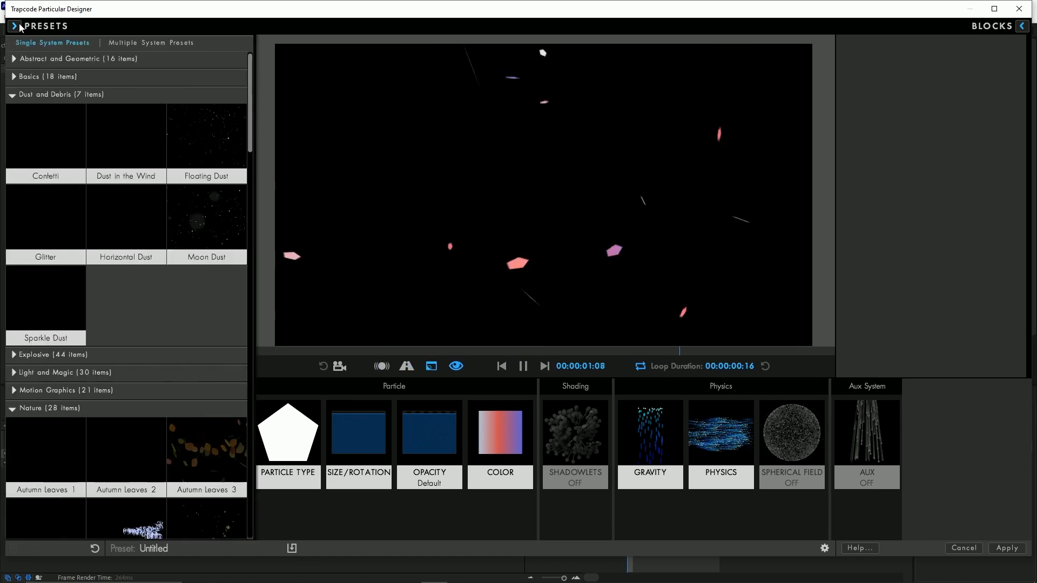
pyautogui.click(34, 95)
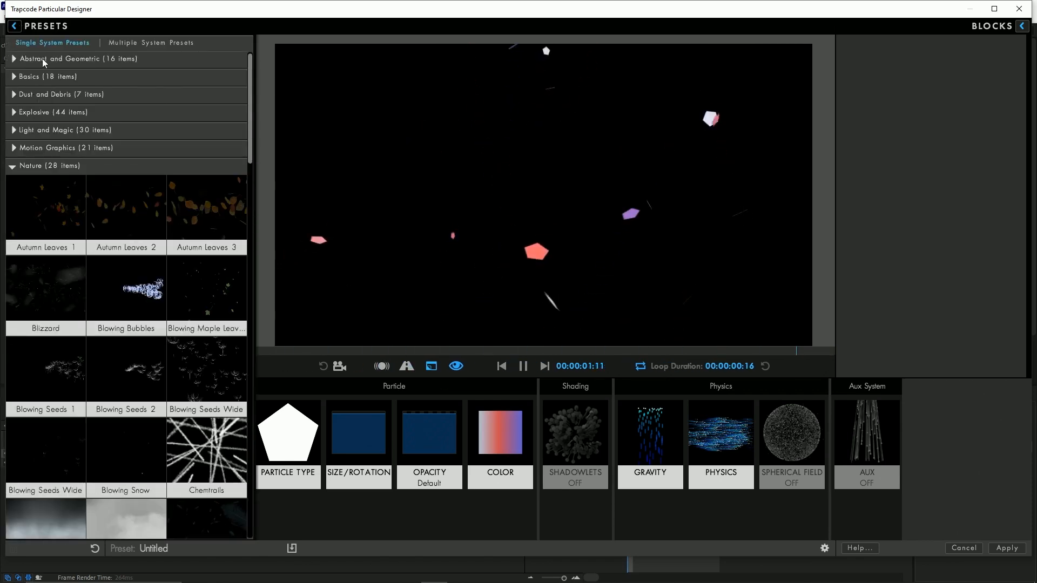
pyautogui.click(24, 163)
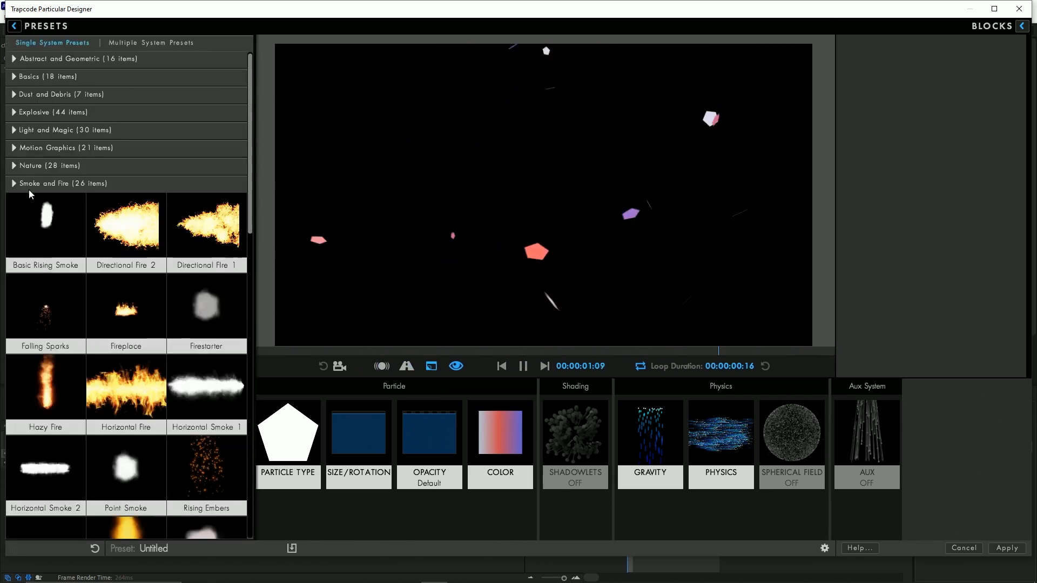
pyautogui.click(28, 185)
pyautogui.click(31, 203)
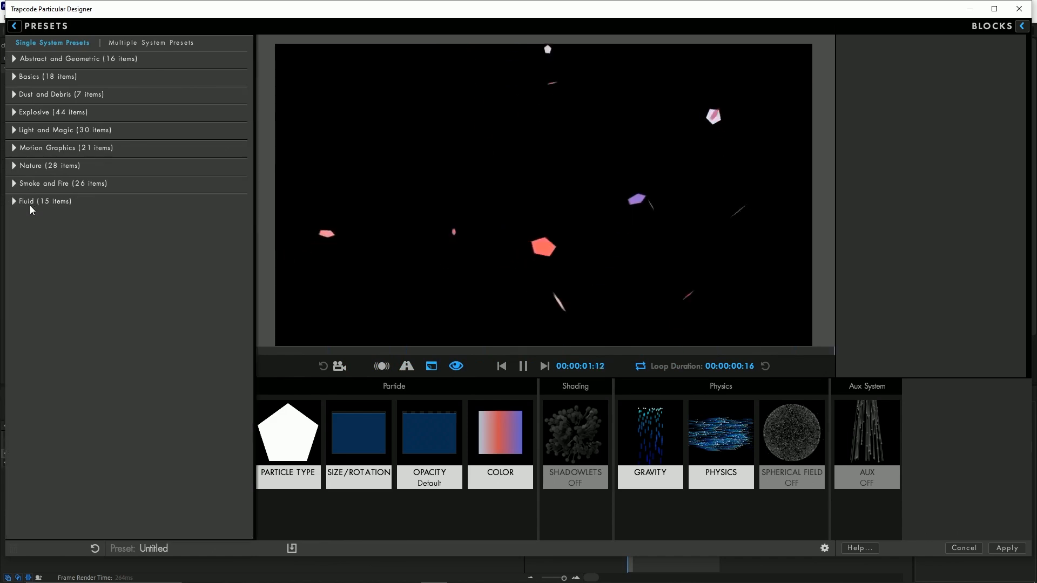
pyautogui.click(30, 166)
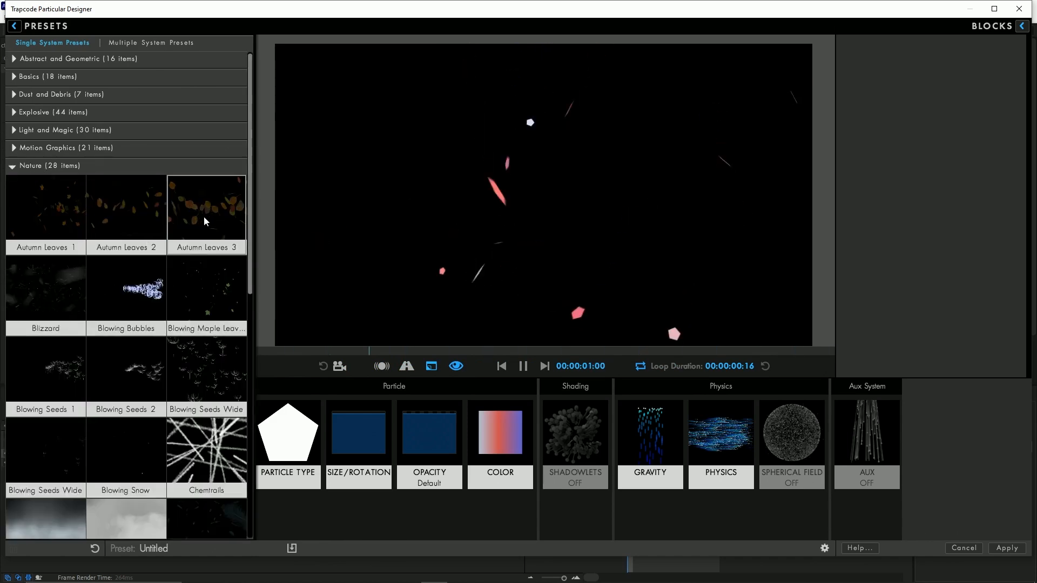
pyautogui.scroll(-2, 203, 216)
pyautogui.scroll(2, 189, 221)
pyautogui.click(42, 164)
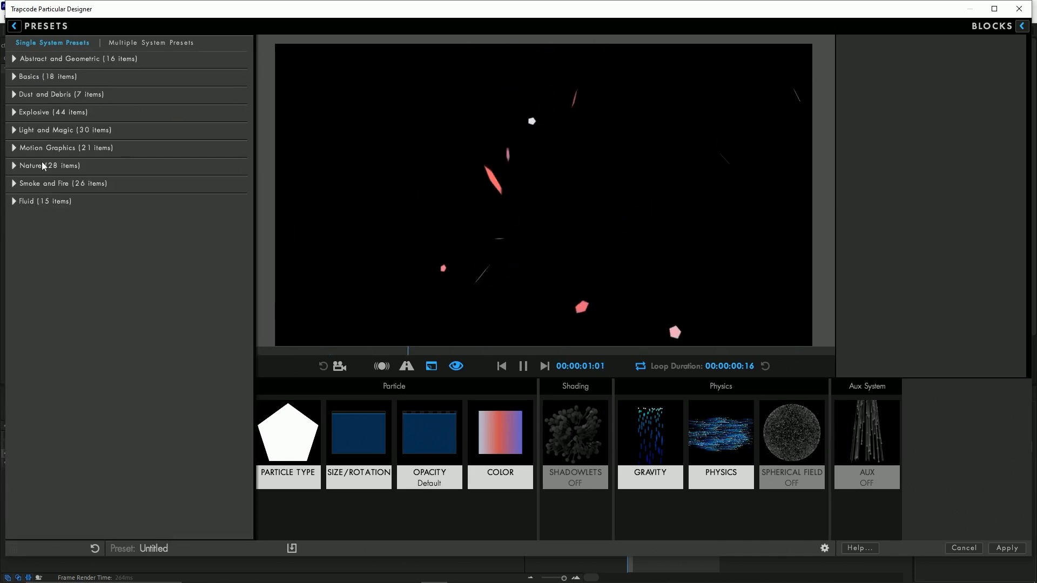
pyautogui.click(59, 94)
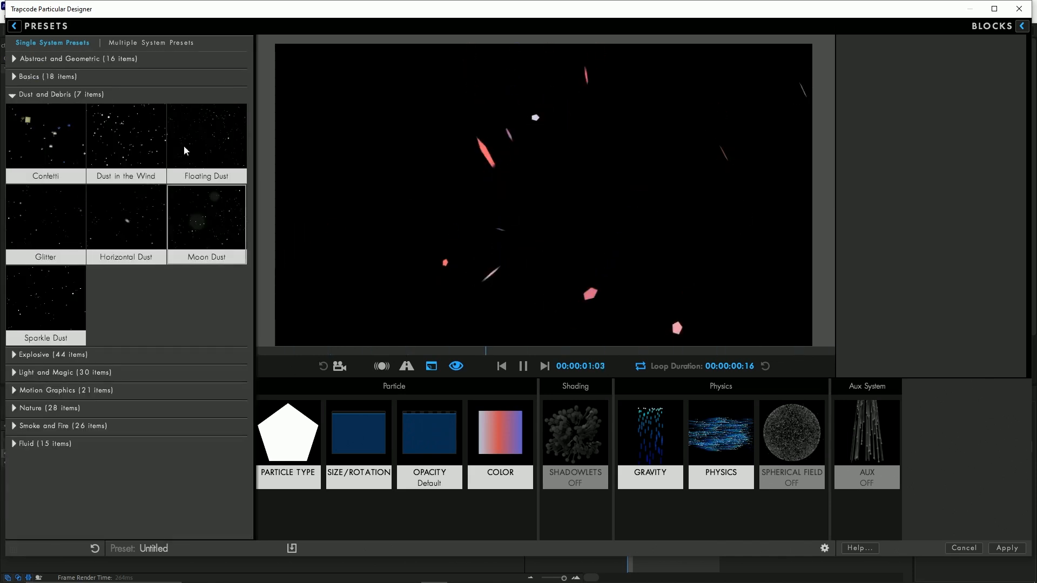
pyautogui.click(55, 94)
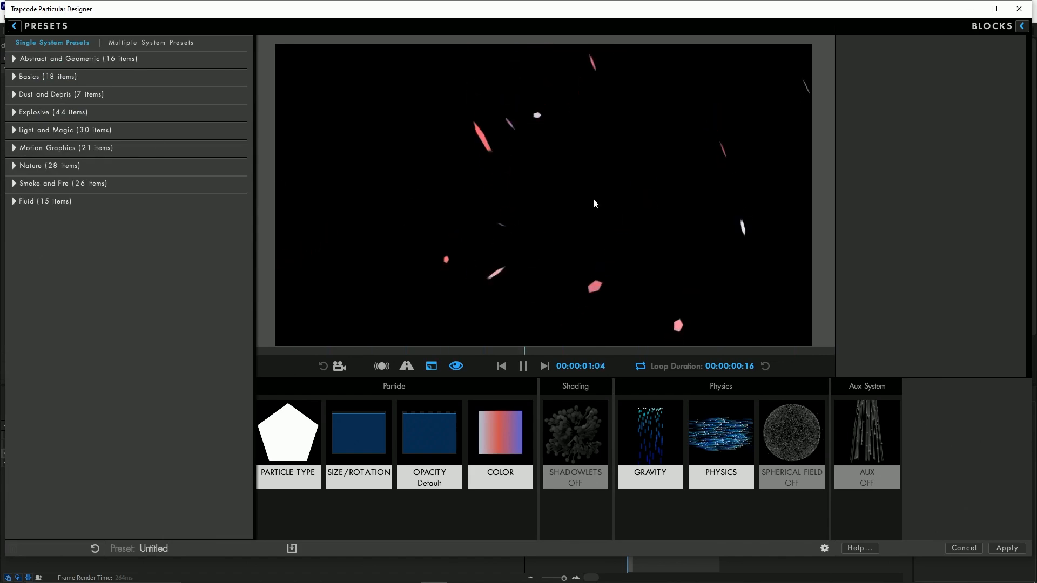
pyautogui.click(14, 25)
# Examine the Emitter and Particle blocks available in the Designer
pyautogui.click(1022, 26)
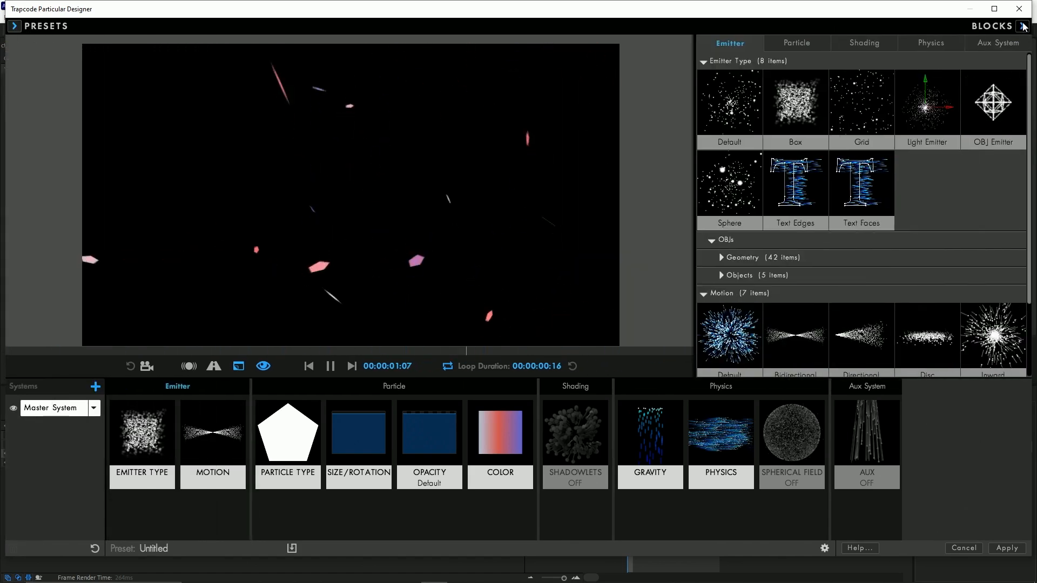
pyautogui.scroll(-2, 783, 200)
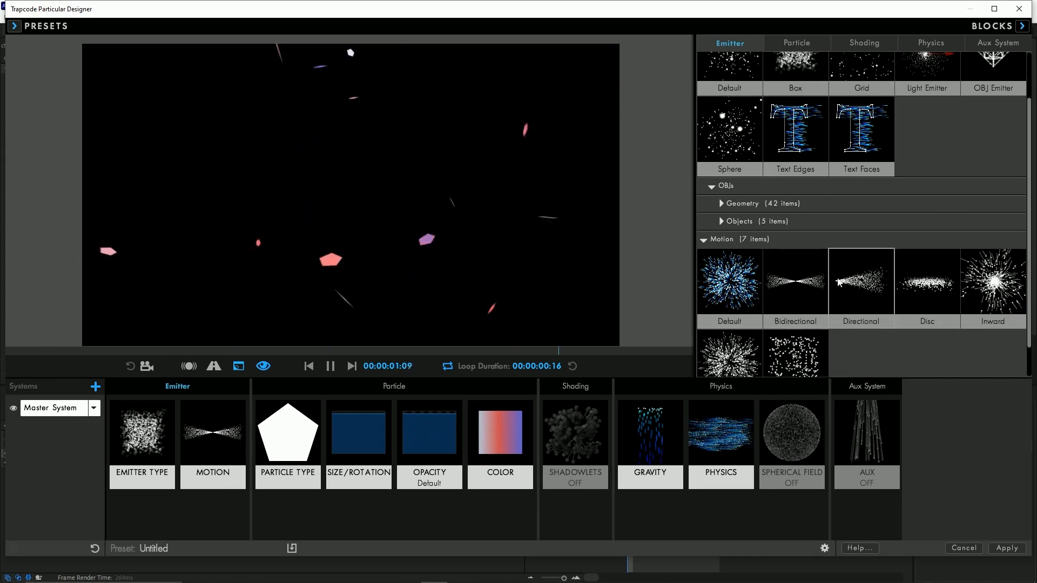
pyautogui.scroll(3, 837, 252)
pyautogui.click(789, 43)
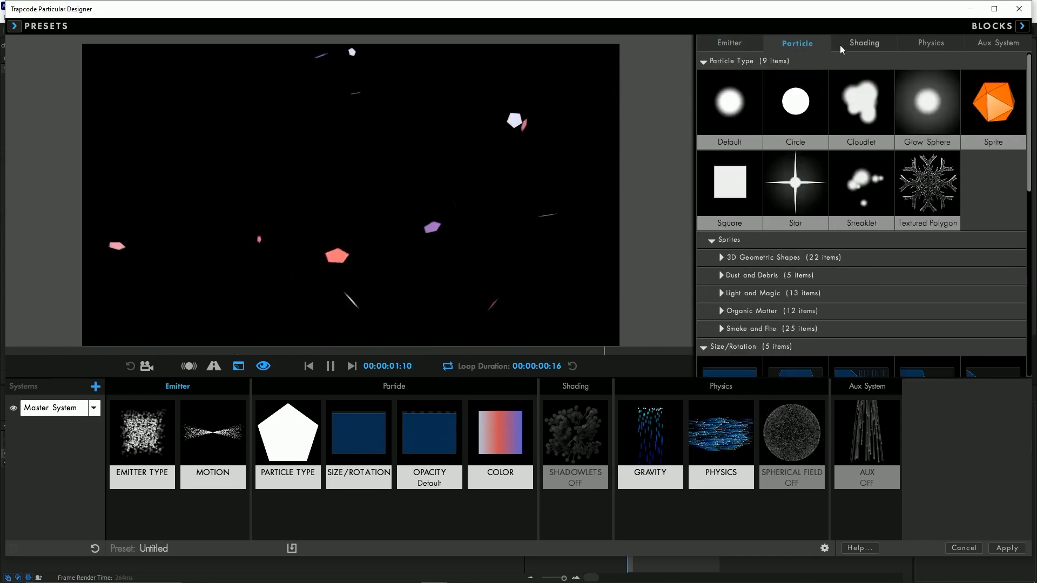
pyautogui.click(1021, 26)
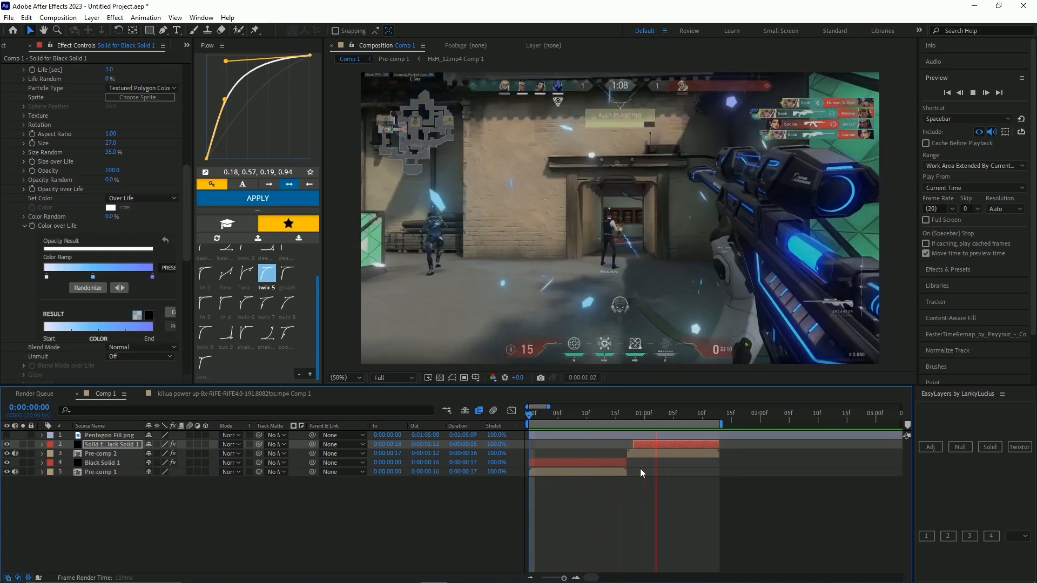
# Return to the Untitled Project's Comp 1, finish previewing the blue particles over the gameplay clip, and go to 0:00:01:01
pyautogui.press('space')
pyautogui.click(653, 419)
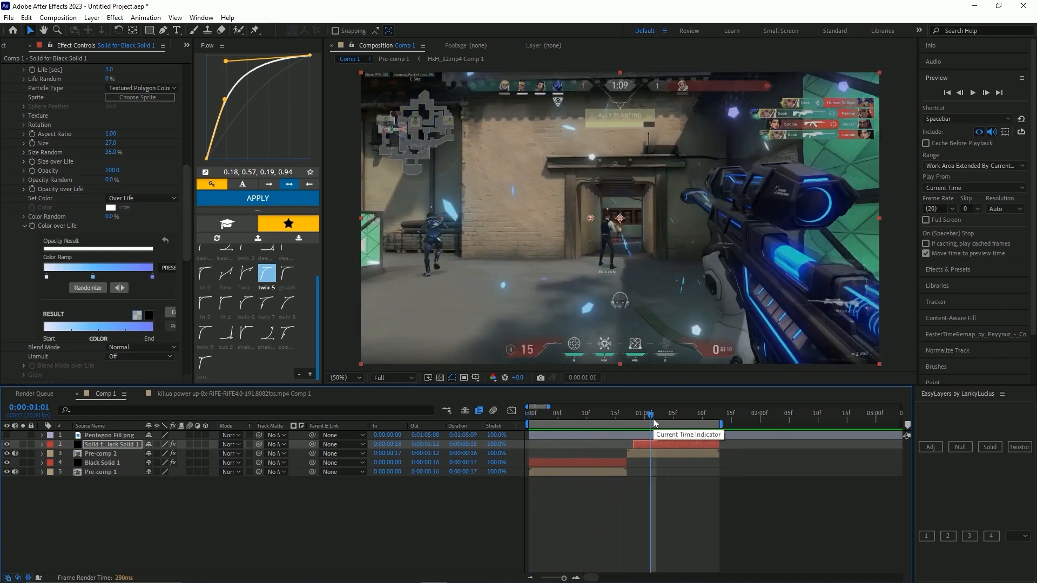